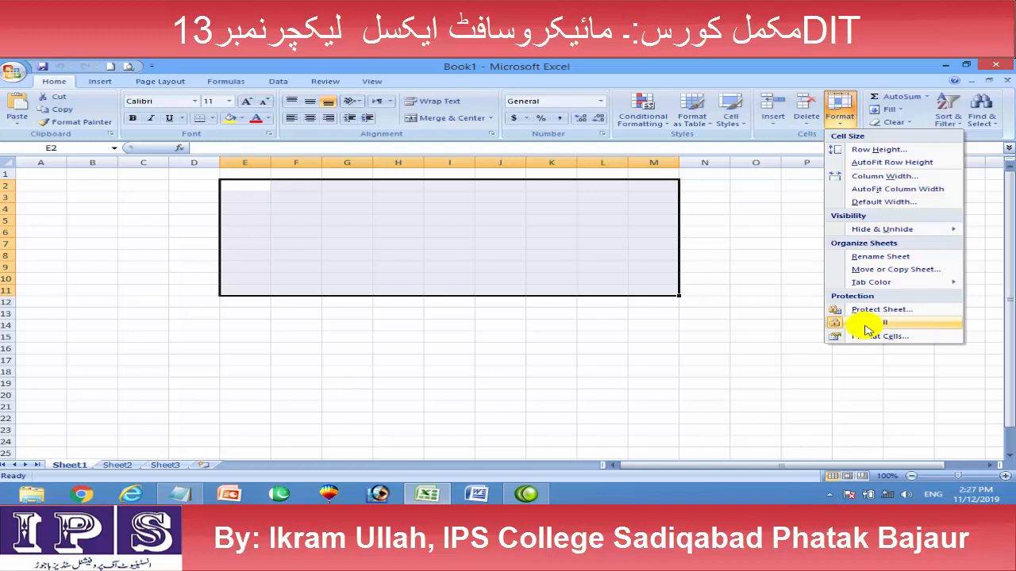
Step: Close Book1, open the auto sum workbook from the desktop, and select the BILAL COMPUTER CENTER table on Sheet4
left_click(895, 109)
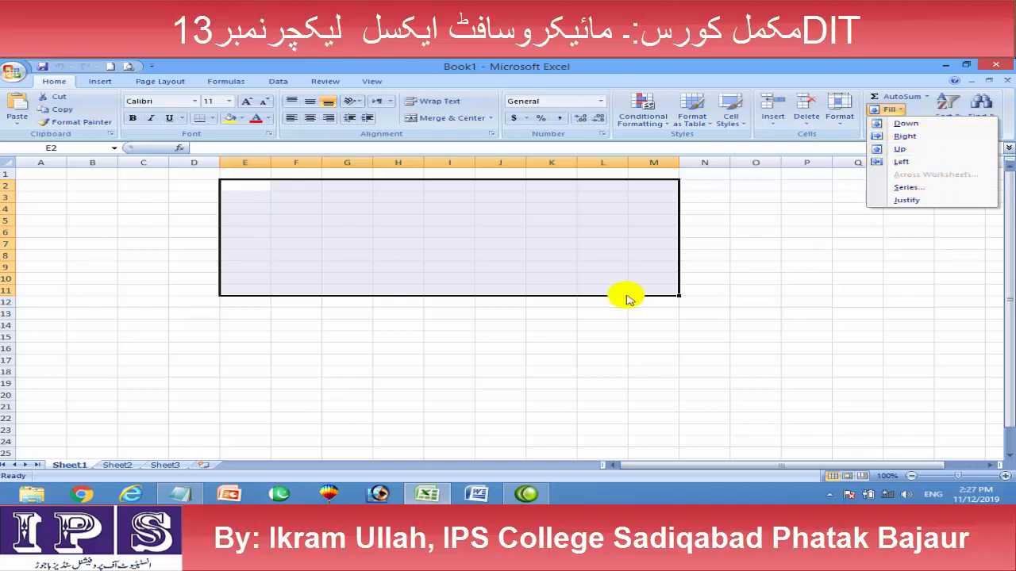
left_click(199, 236)
left_click(199, 238)
left_click(200, 232)
left_click(1005, 65)
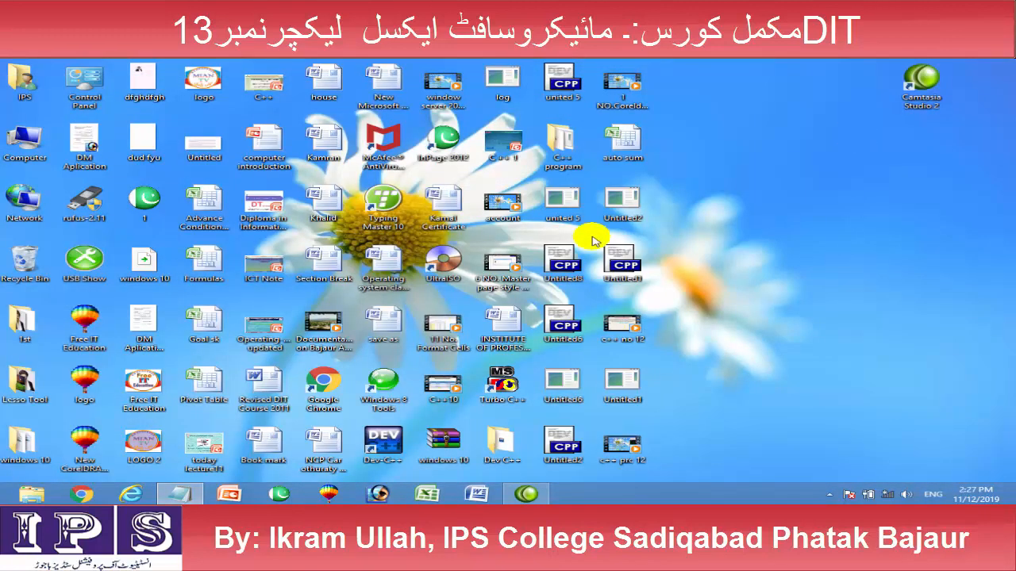
double_click(632, 144)
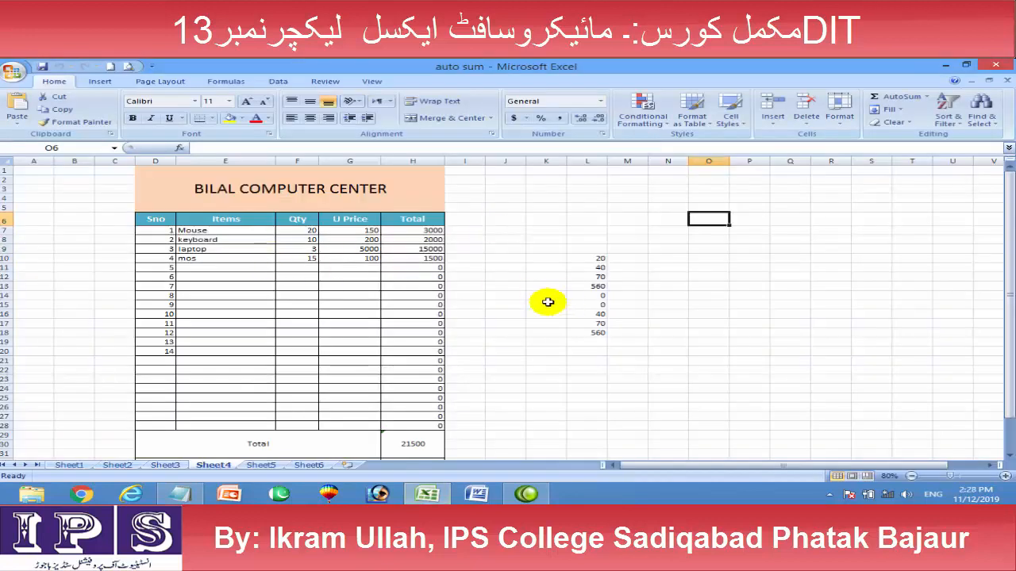
left_click(474, 313)
left_click_drag(158, 185, 413, 442)
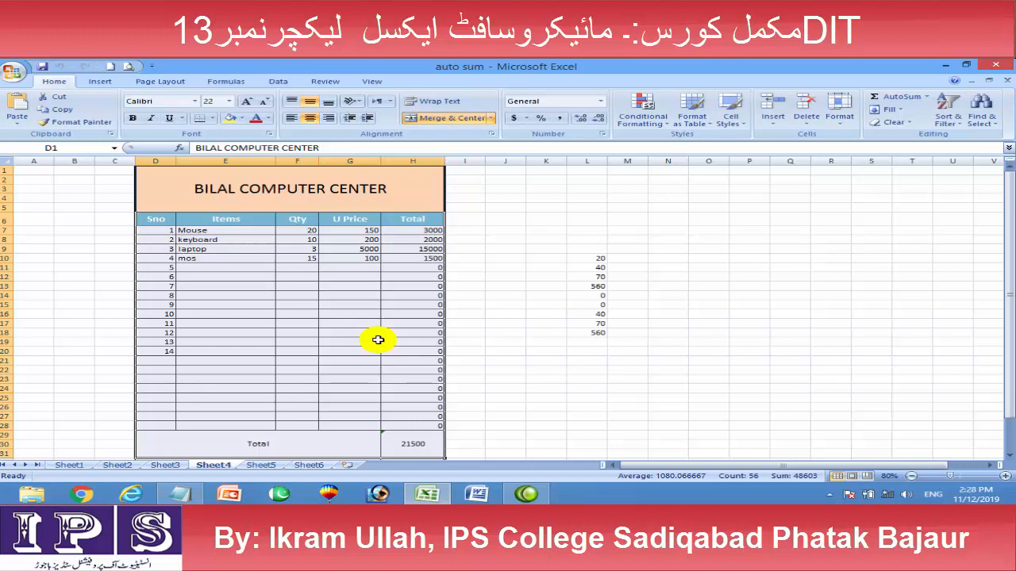
Step: Delete the protected worksheet Sheet3 together with its data
left_click(165, 465)
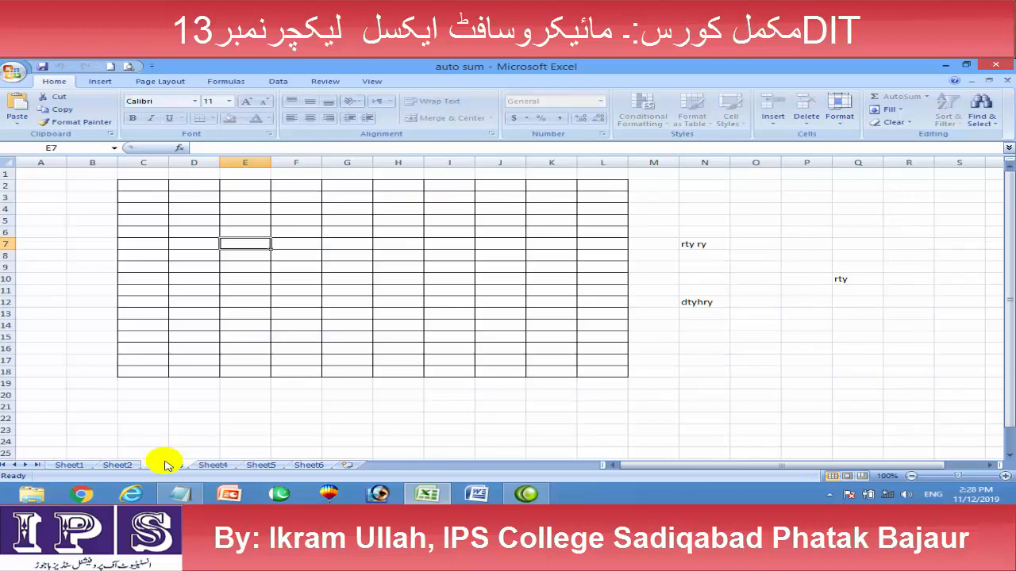
key("r")
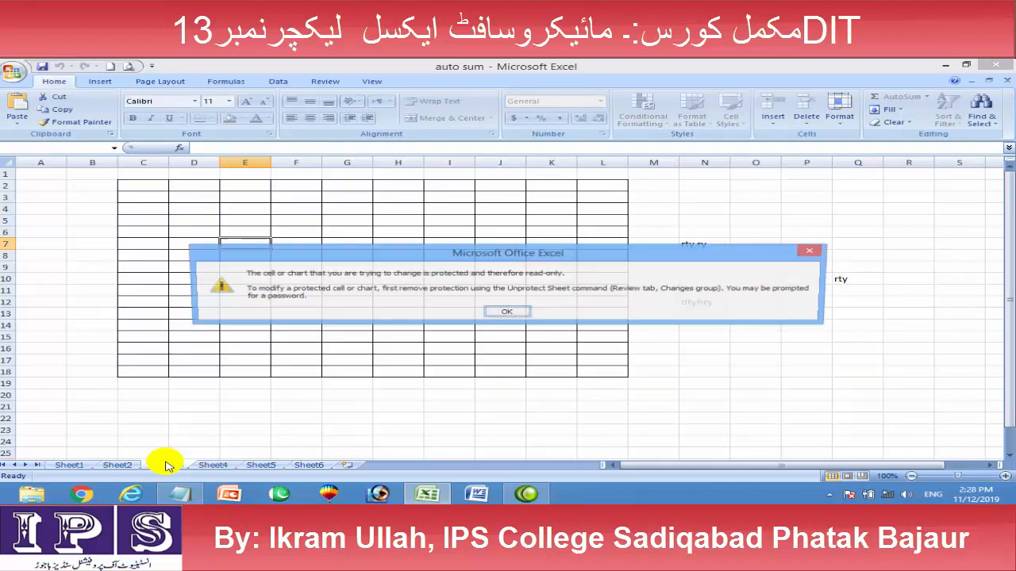
left_click(519, 312)
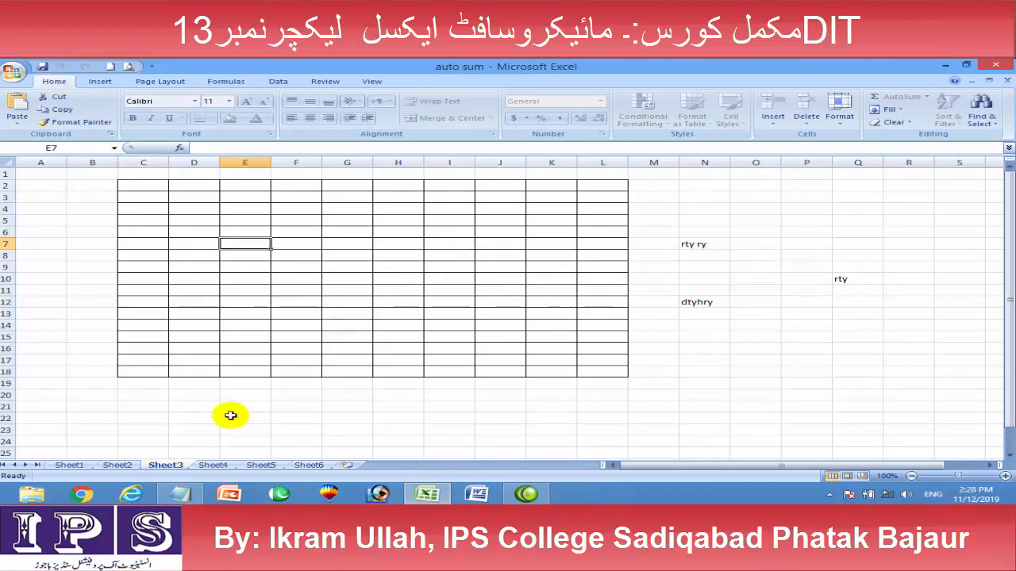
right_click(169, 465)
left_click(208, 352)
left_click(476, 307)
Step: Delete the worksheets Sheet2 and Sheet1 together with their data
left_click(127, 465)
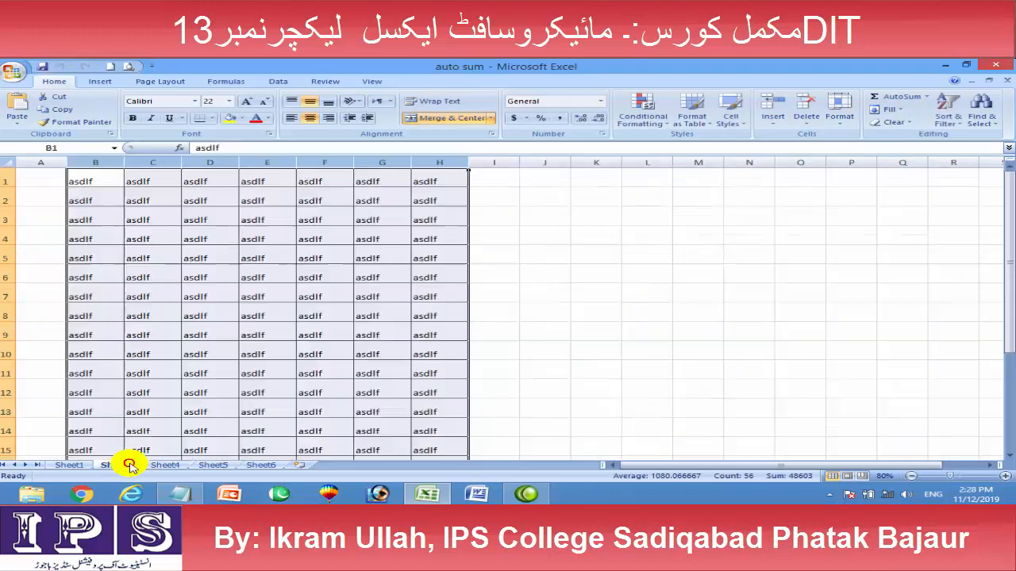
right_click(127, 464)
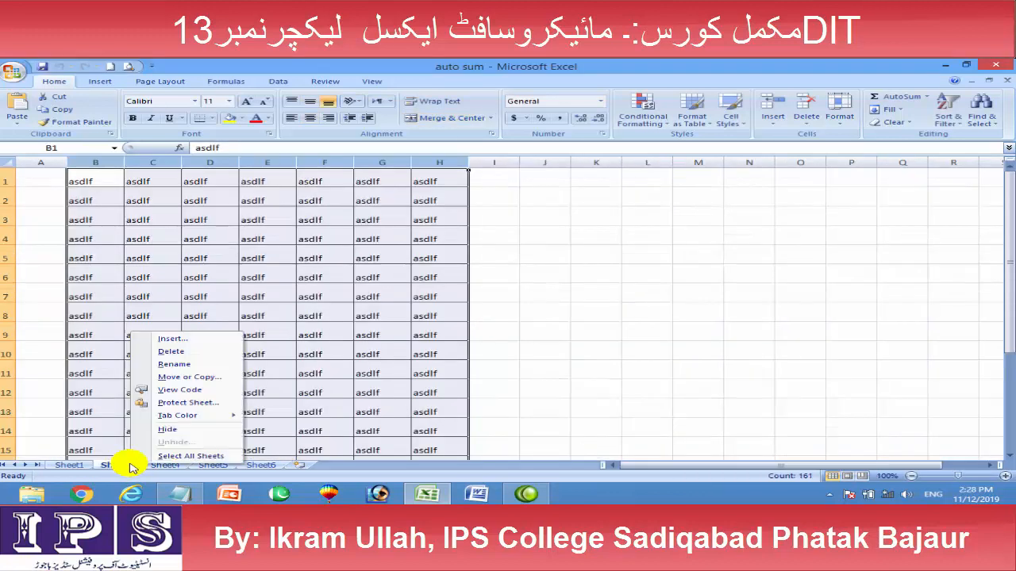
left_click(173, 352)
left_click(474, 306)
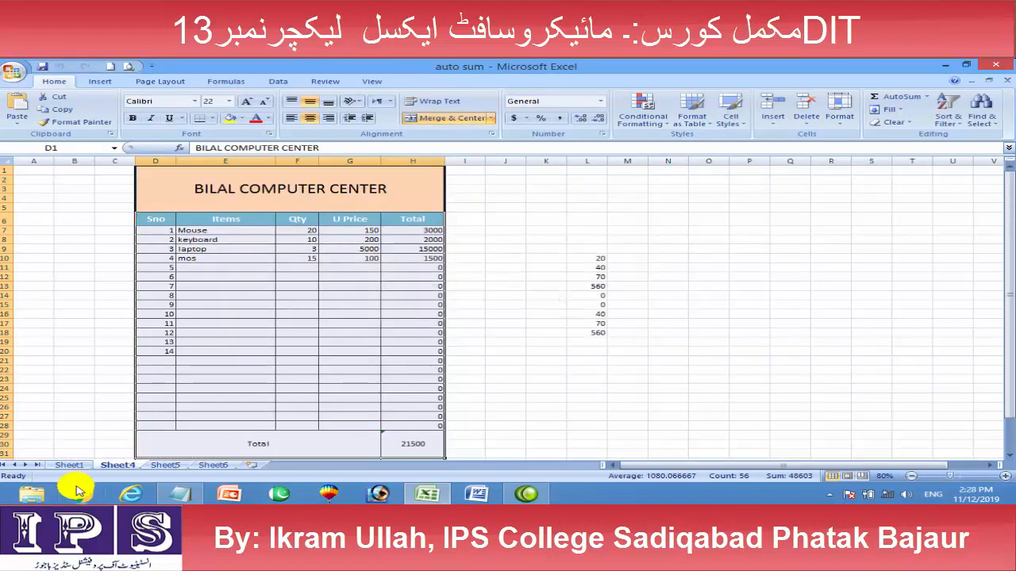
left_click(64, 465)
right_click(81, 466)
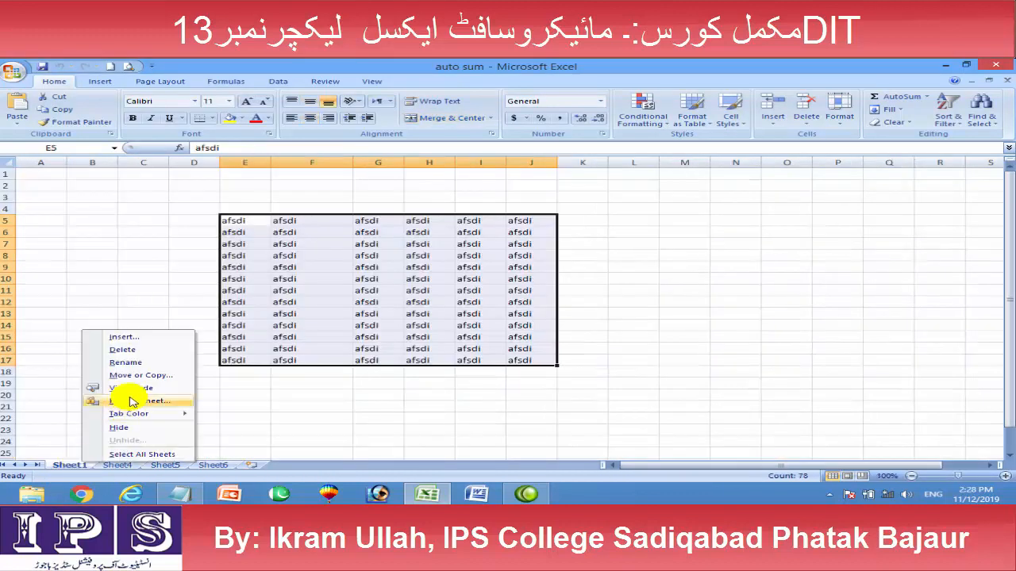
left_click(187, 350)
left_click(486, 315)
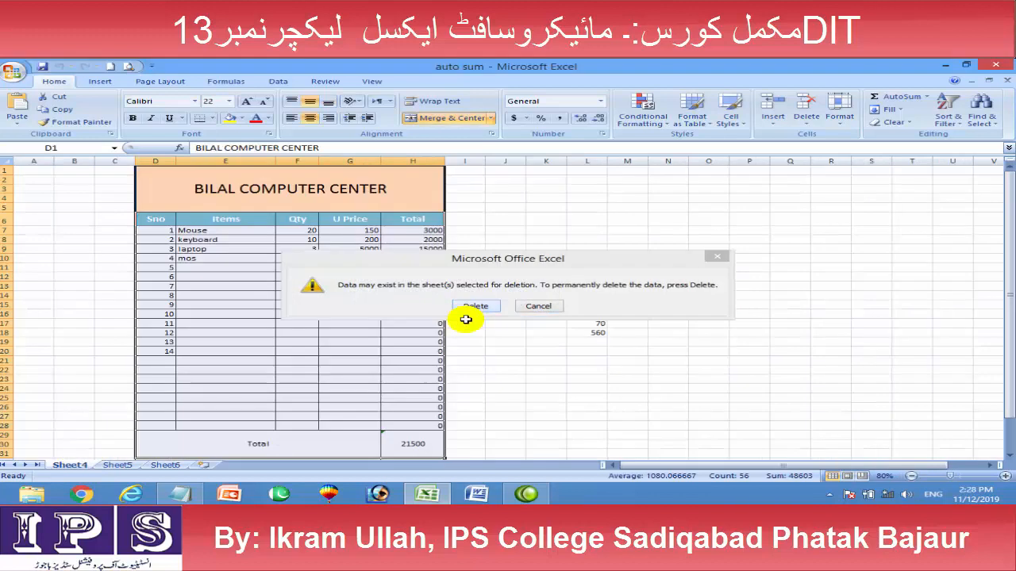
Step: Delete the worksheet Sheet5 together with its data
left_click(119, 465)
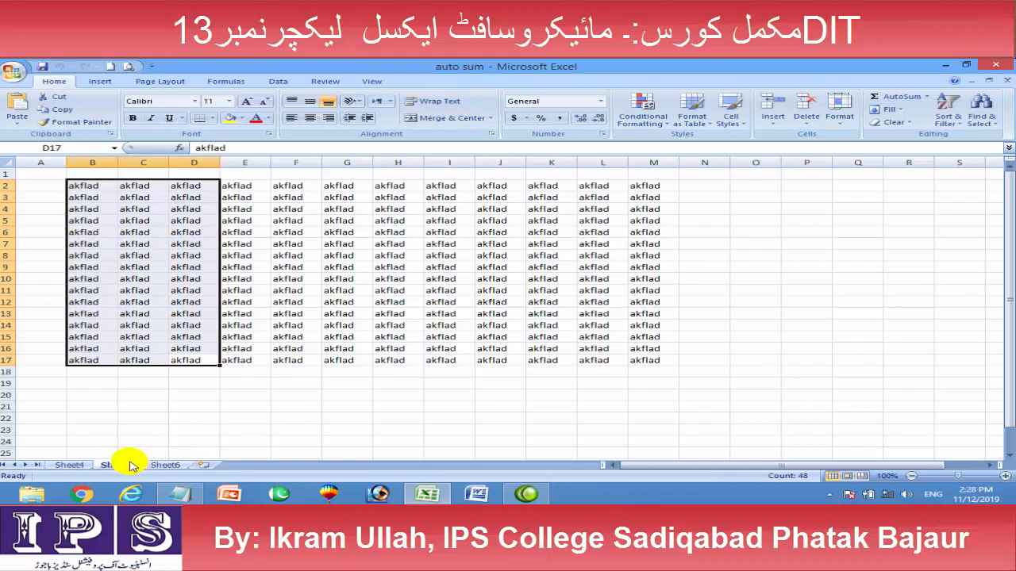
right_click(133, 465)
left_click(188, 350)
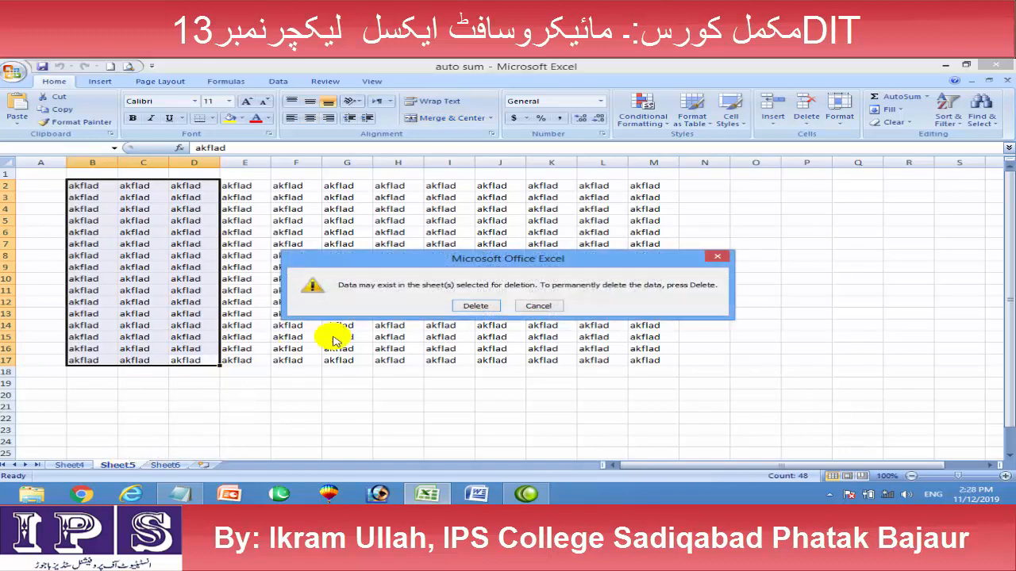
left_click(474, 306)
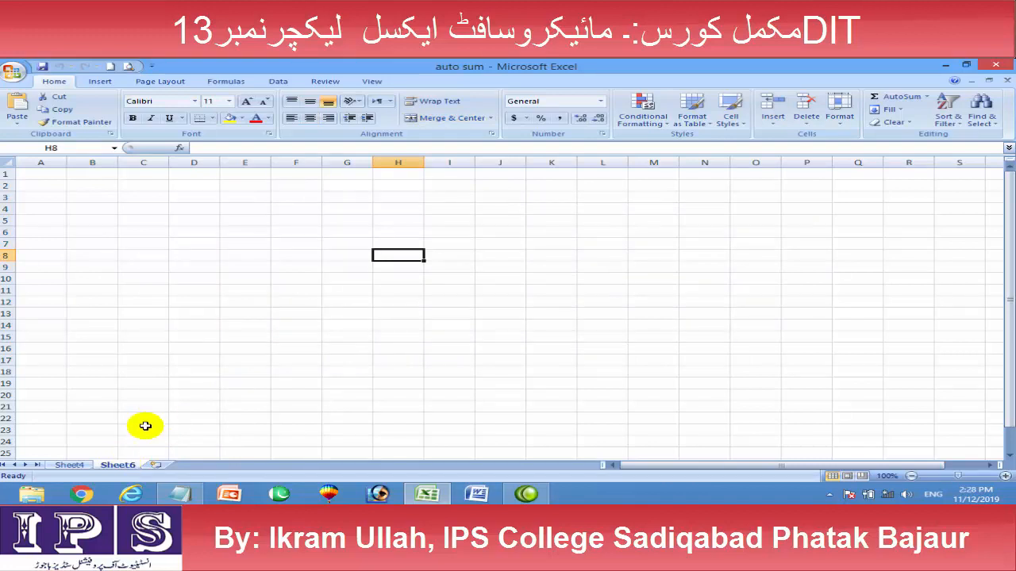
Step: Insert two new blank worksheets after Sheet6
left_click(70, 465)
left_click(158, 466)
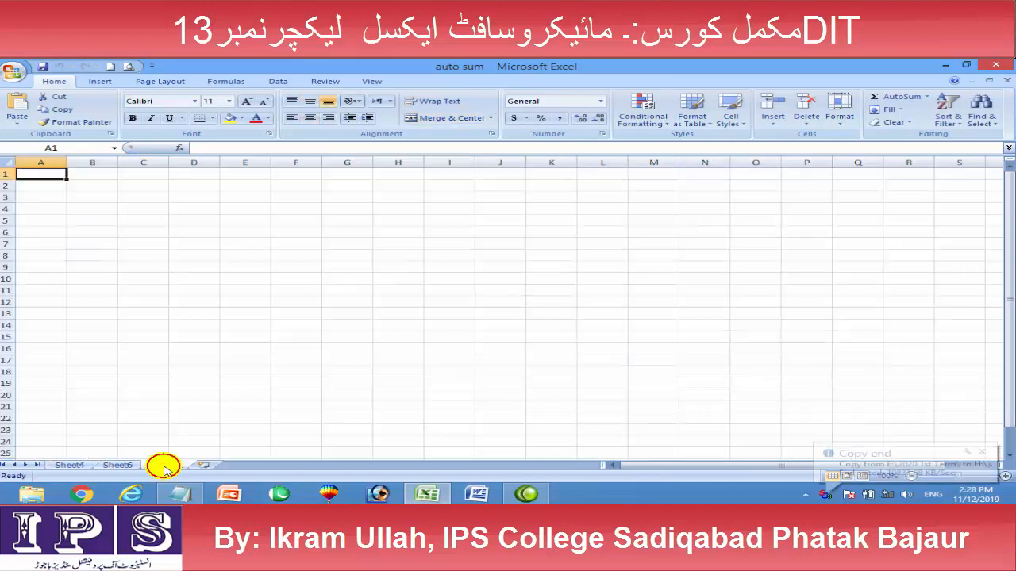
left_click(209, 466)
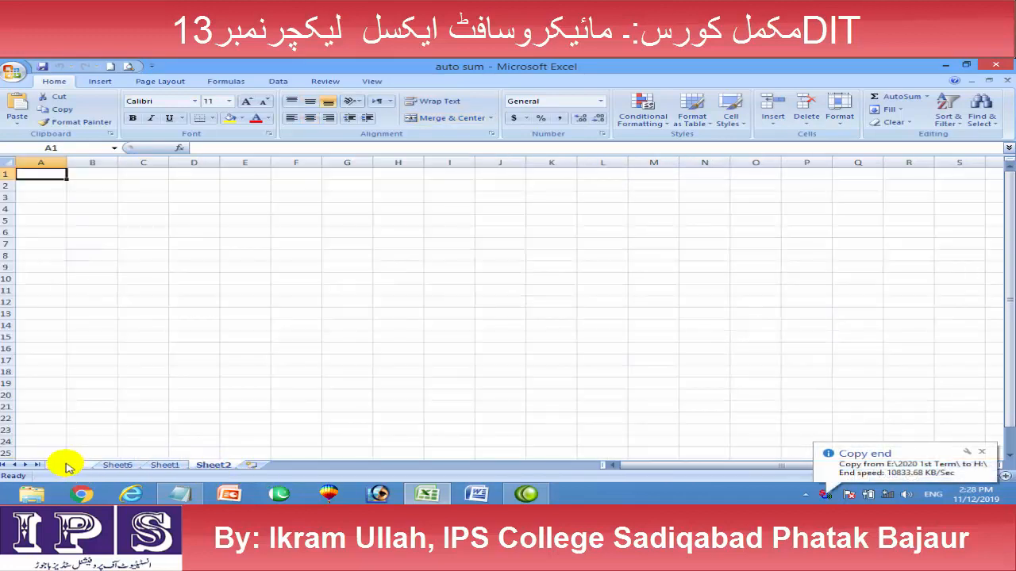
Step: Select the BILAL COMPUTER CENTER table on Sheet4, group the other three sheets with it, and fill the table across worksheets with the All option
left_click(68, 466)
left_click(156, 187)
left_click_drag(156, 186, 377, 442)
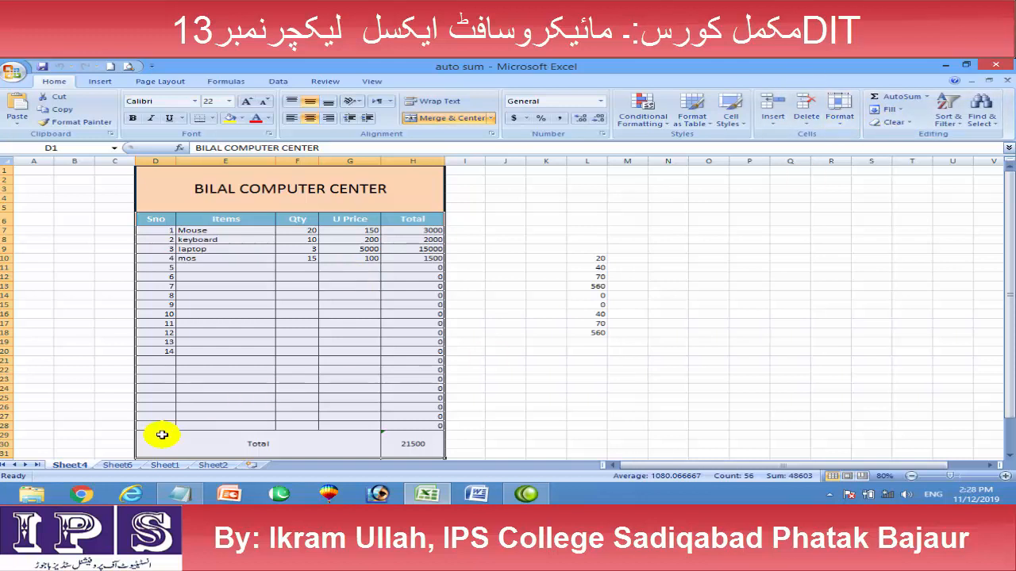
left_click(111, 466, "ctrl")
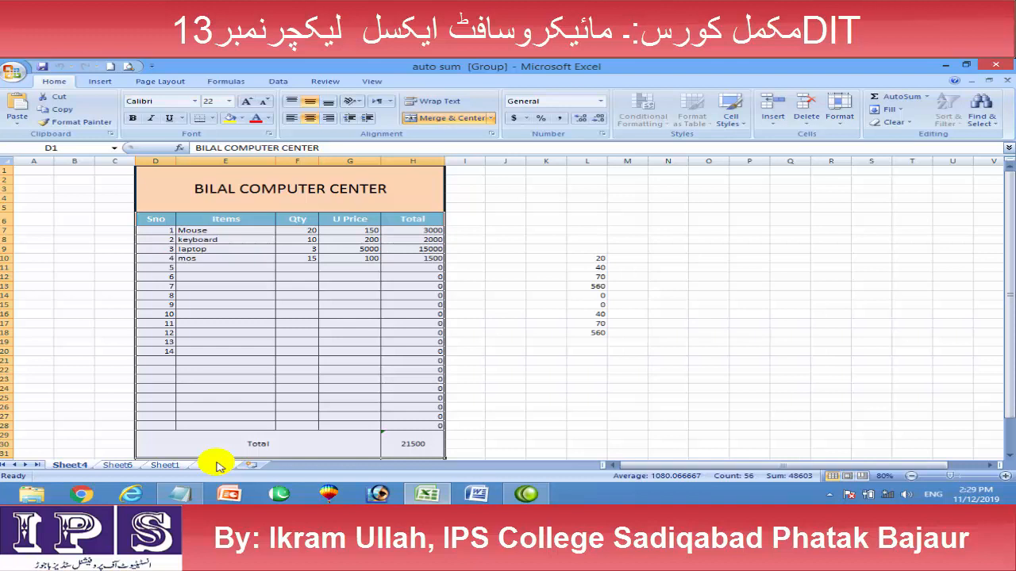
left_click(905, 110)
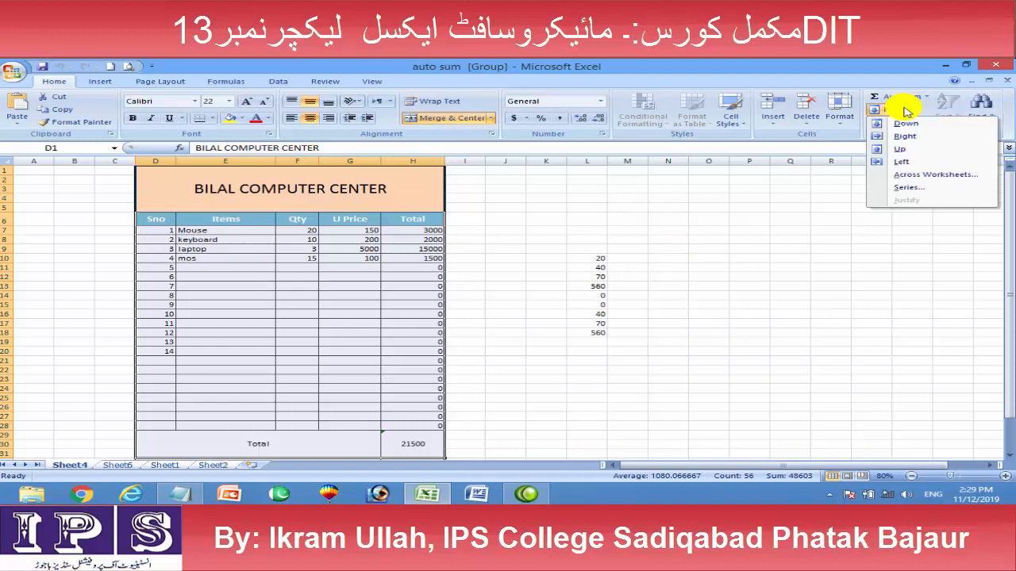
left_click(936, 175)
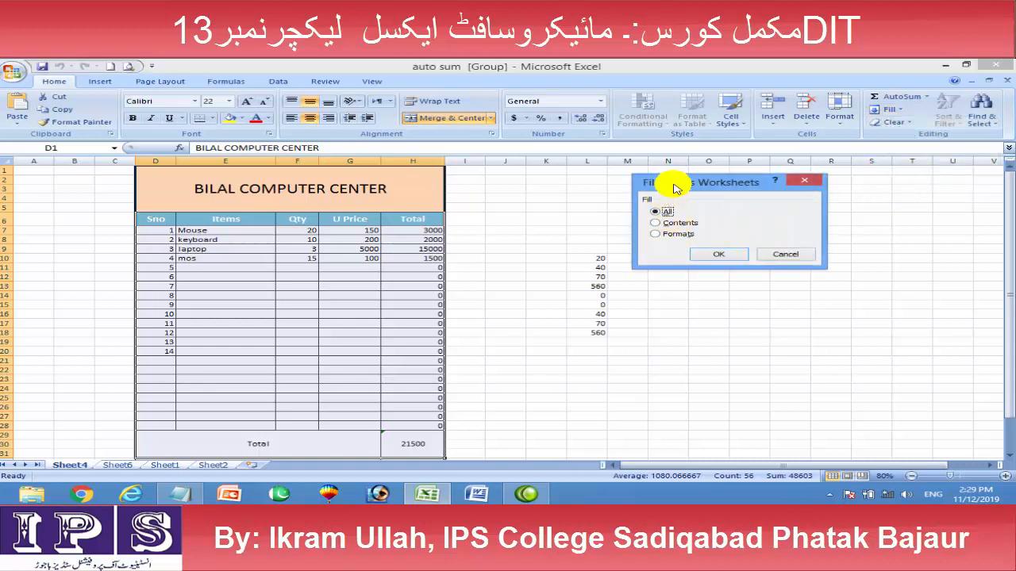
left_click_drag(669, 193, 638, 247)
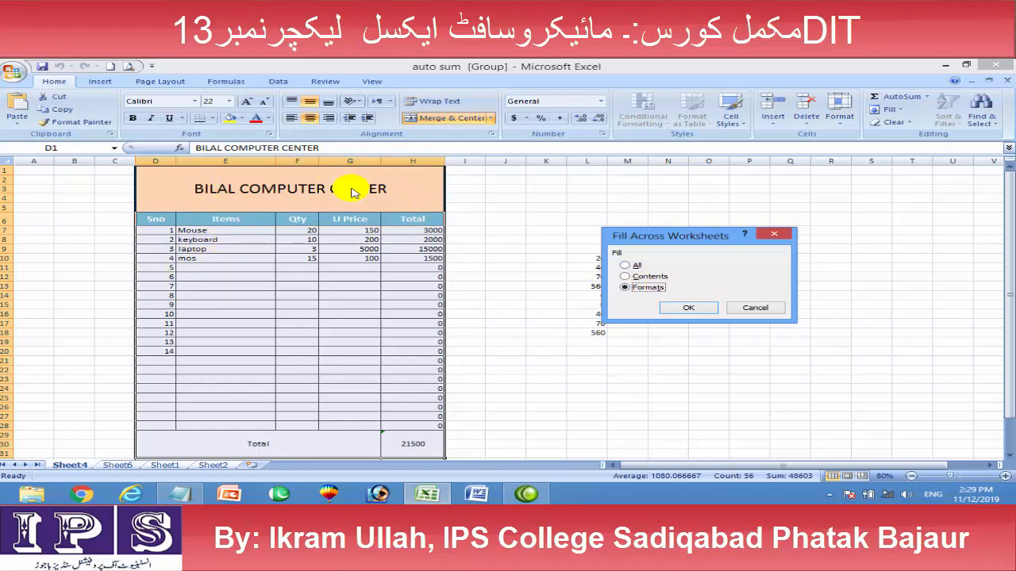
left_click(625, 265)
left_click(688, 308)
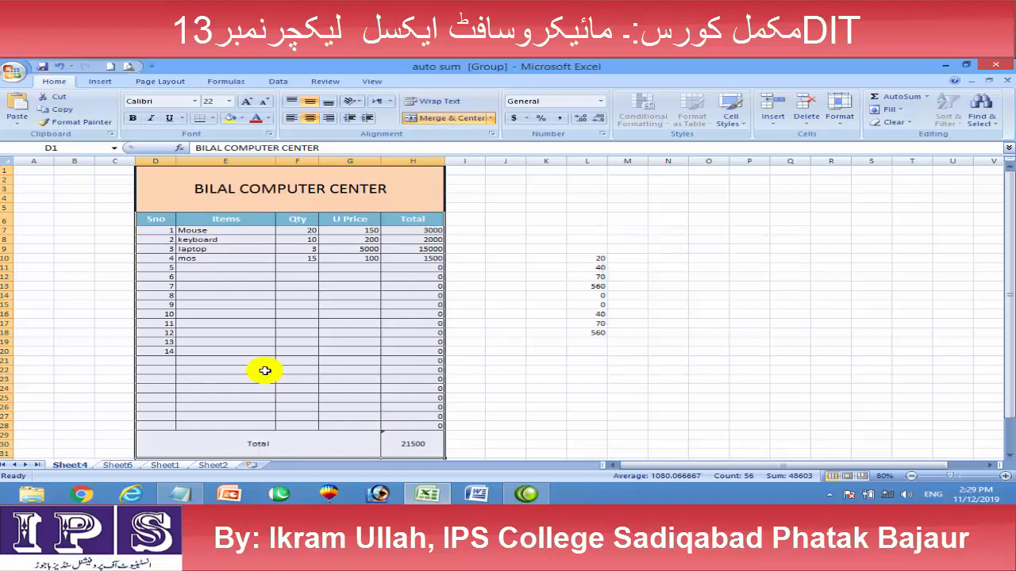
Step: Check the table copied to Sheet6, Sheet1 and Sheet2 against the original on Sheet4
left_click(586, 351)
left_click(111, 467)
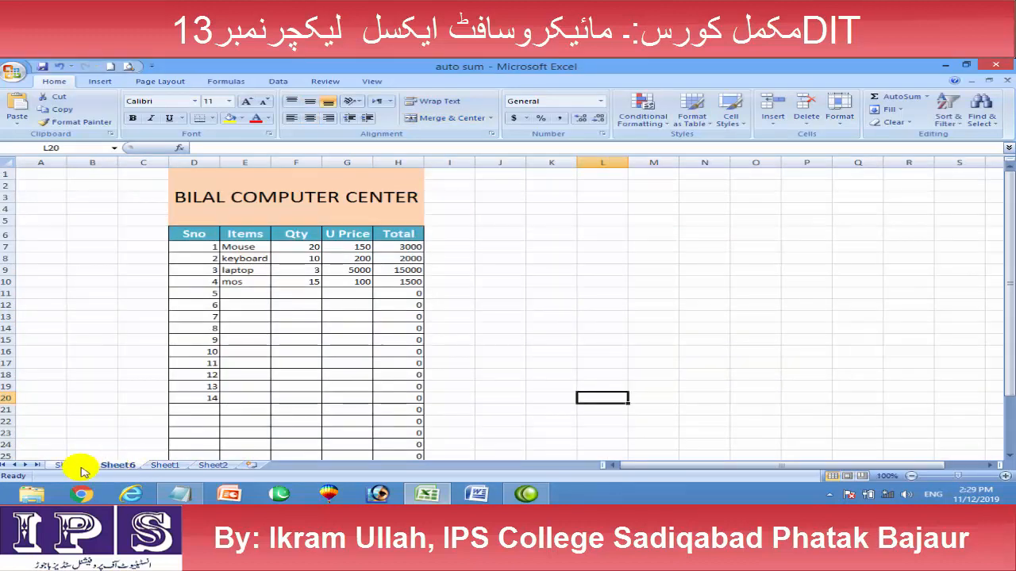
left_click(175, 464)
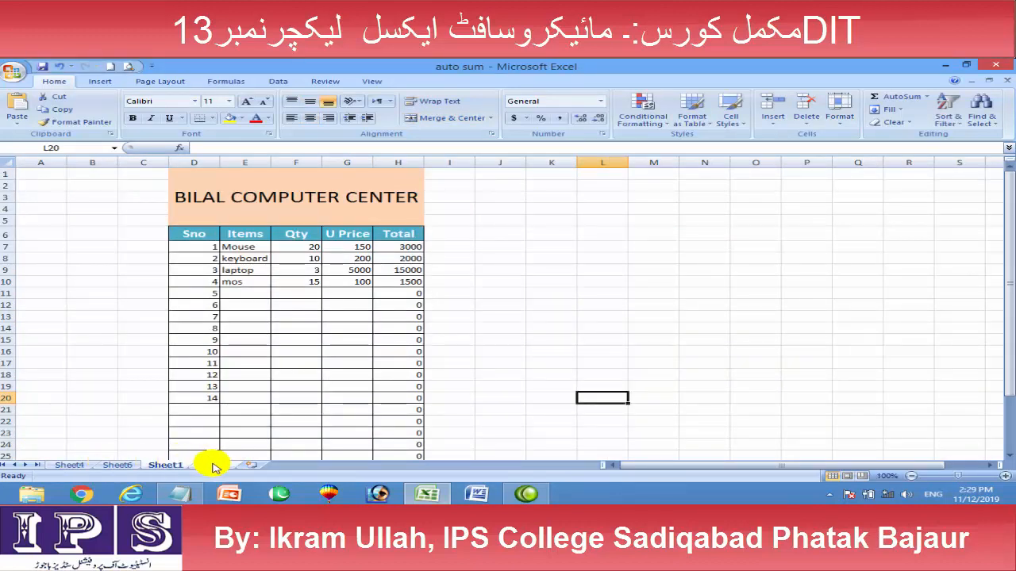
left_click(212, 465)
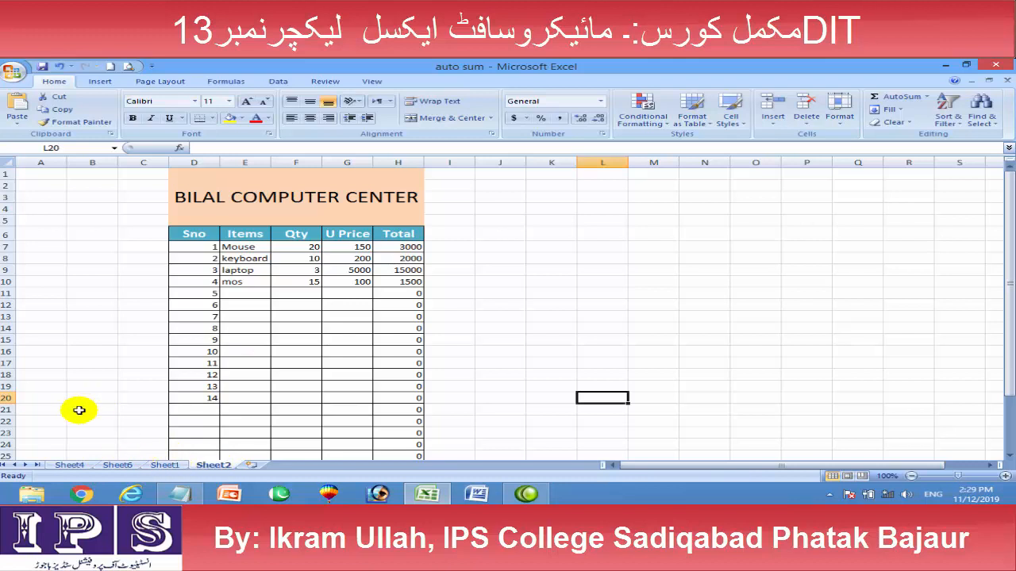
left_click(69, 465)
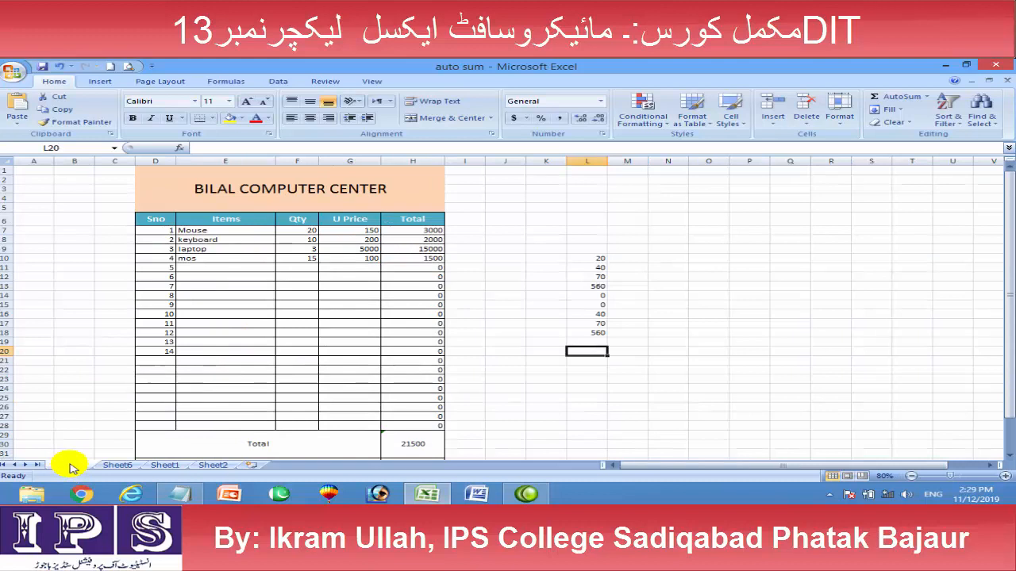
left_click_drag(180, 194, 248, 463)
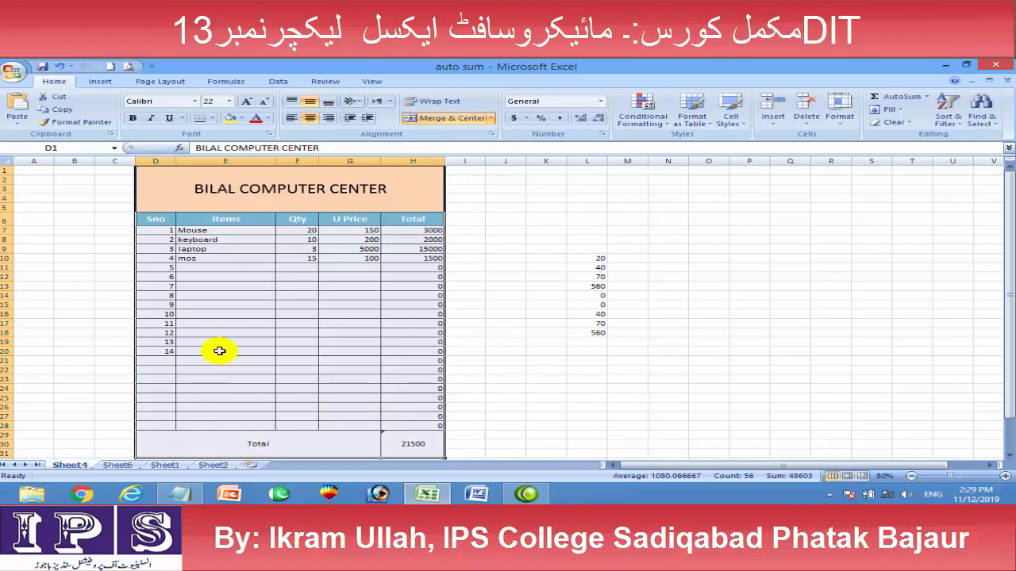
left_click(508, 248)
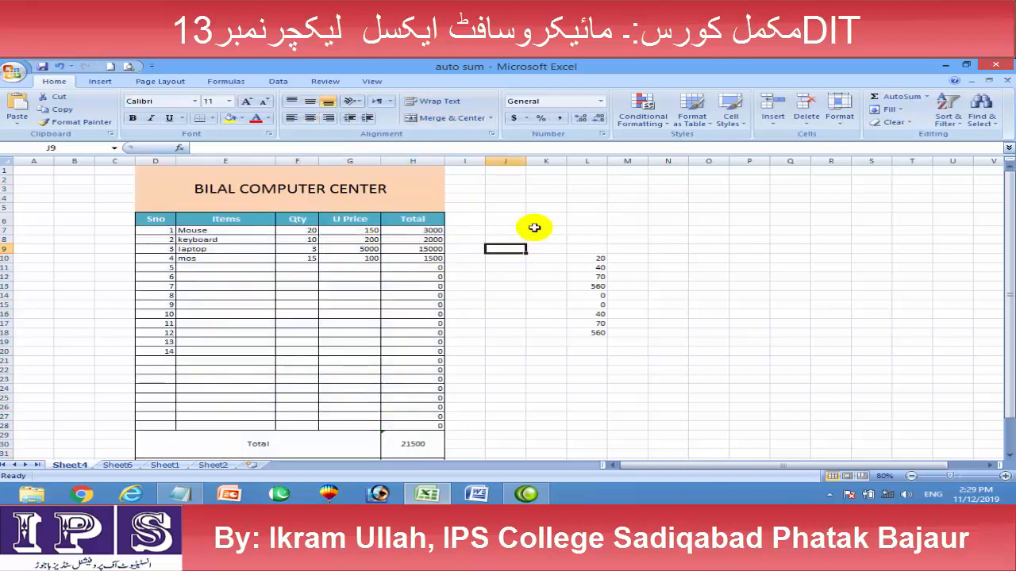
Step: Change the Total column heading in H6 on Sheet4 to "date"
left_click(414, 223)
type("da")
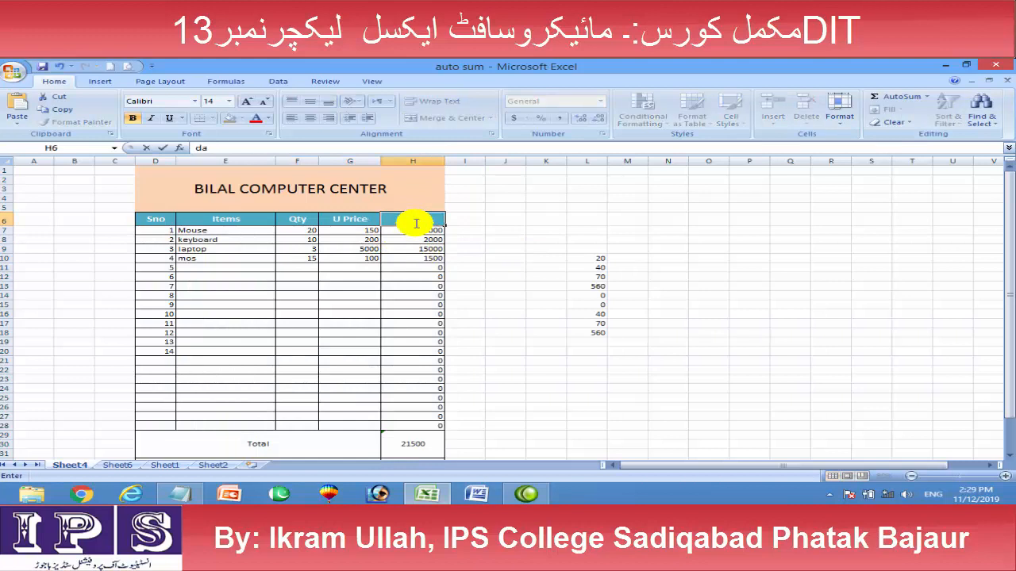
type("te")
key("Return")
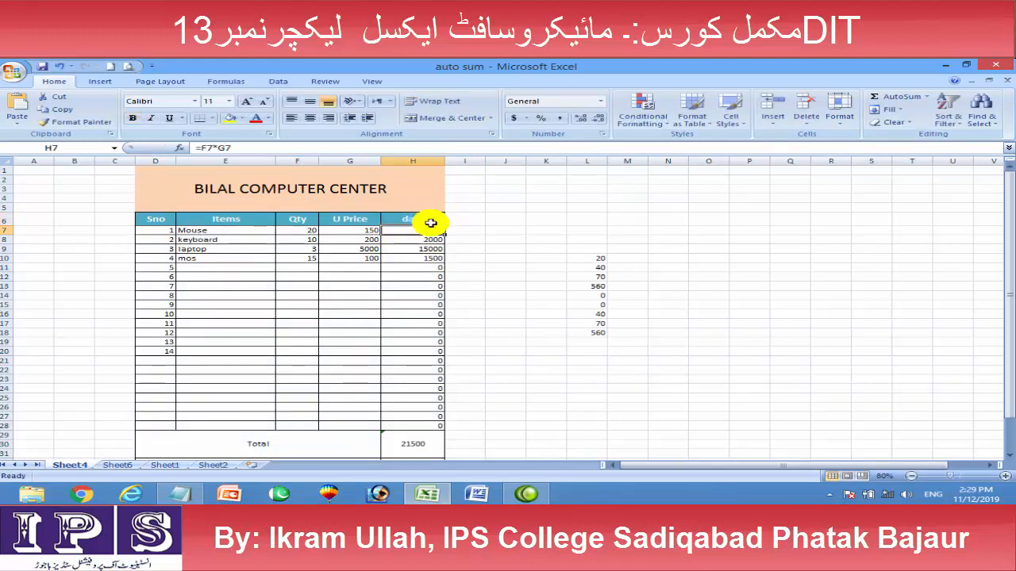
Step: Clear the row formulas under the date heading in H7:H28
left_click_drag(414, 230, 415, 423)
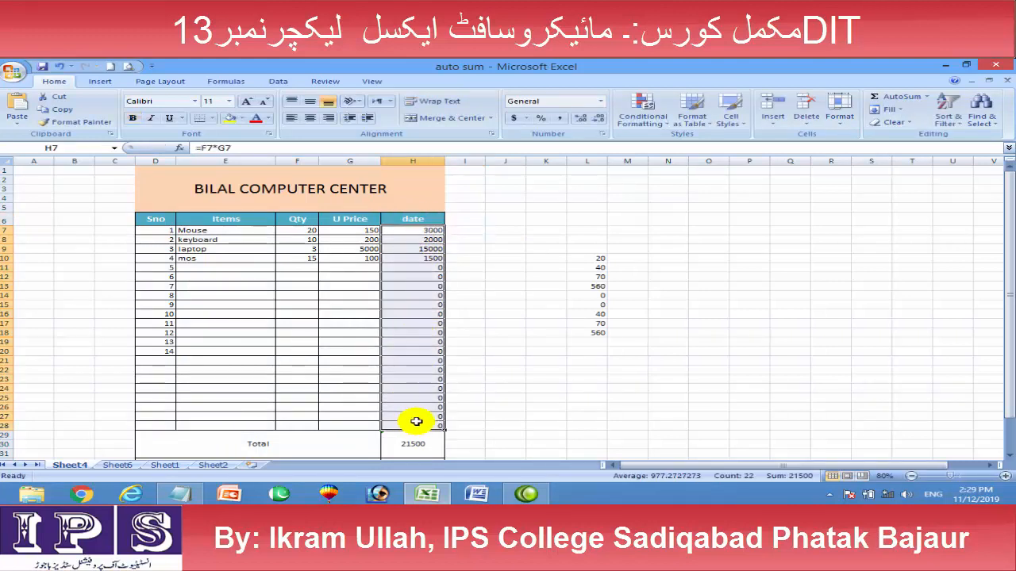
key("Delete")
left_click(549, 343)
Step: Clear the serial numbers below the first one, in D8:D21 of the Sno column
left_click_drag(157, 227, 152, 356)
left_click(195, 303)
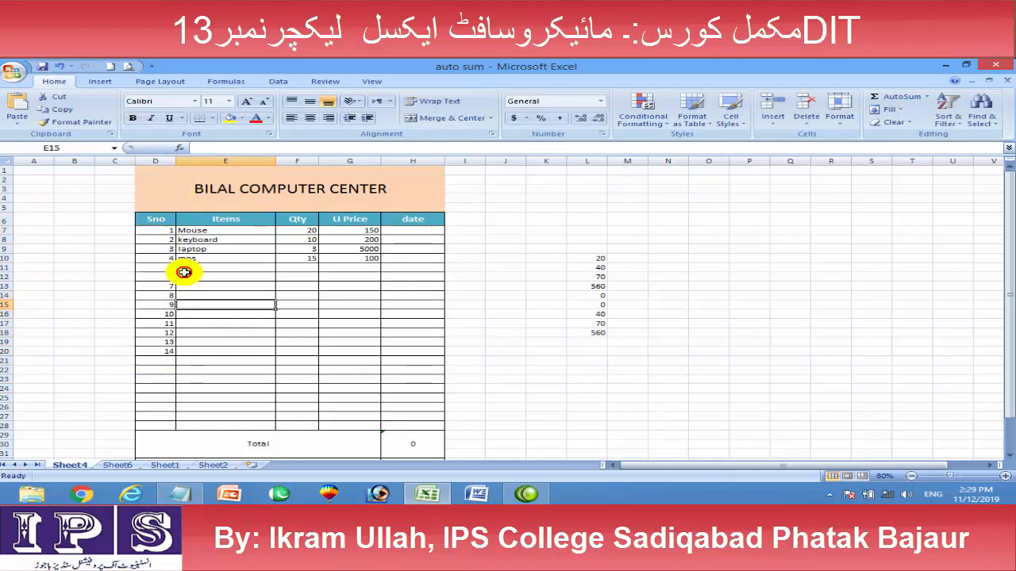
left_click_drag(159, 241, 160, 361)
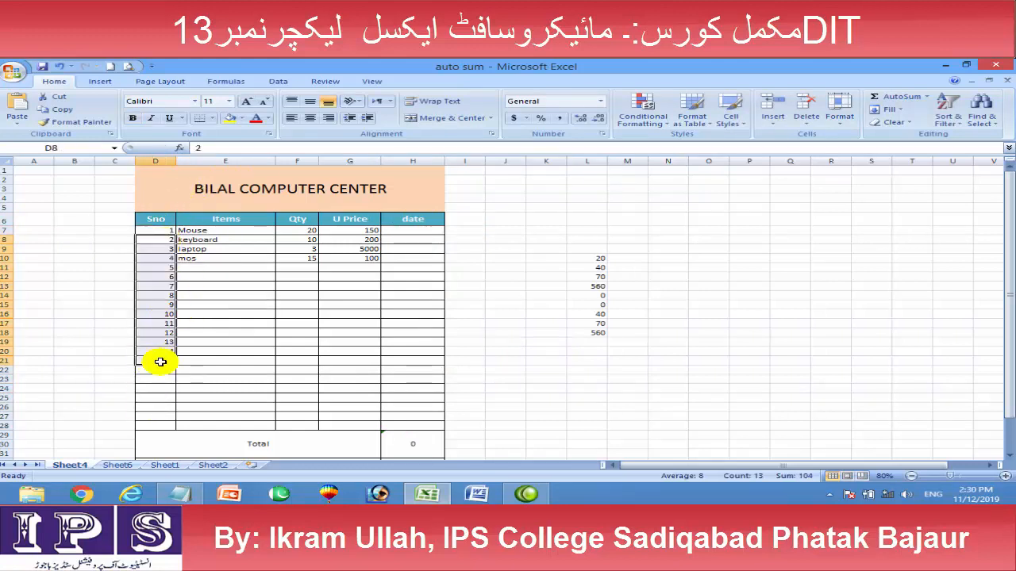
key("Delete")
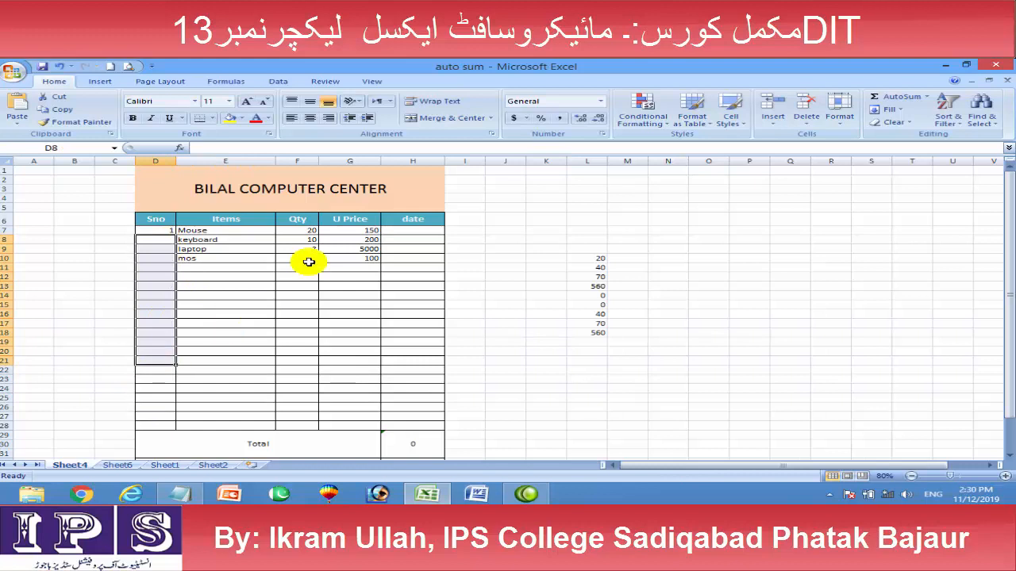
Step: Examine the Series fill options for D7:D26 of the Sno column, including the Rows and Columns directions
left_click(960, 476)
left_click(301, 306)
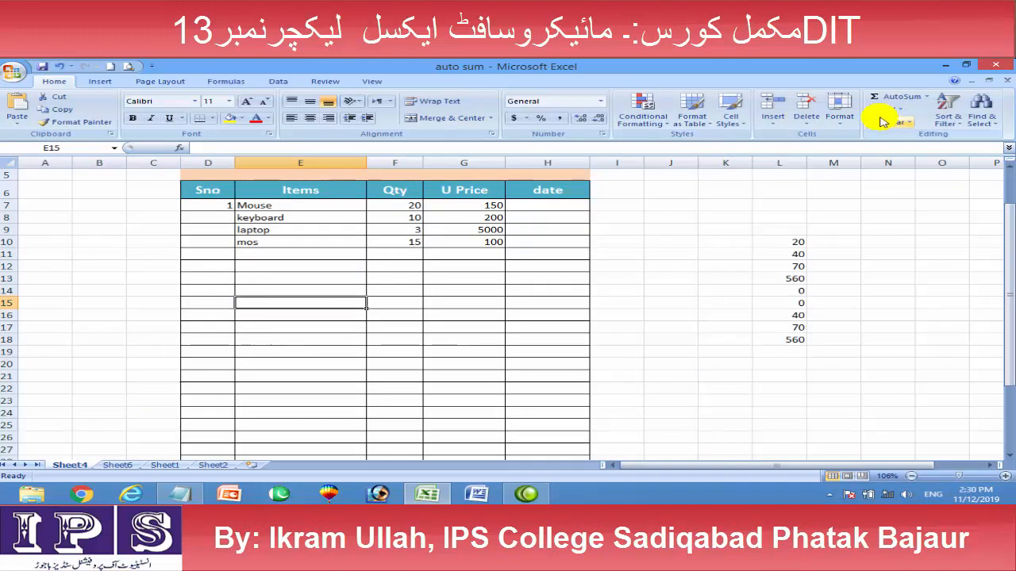
left_click_drag(208, 205, 210, 438)
left_click(910, 108)
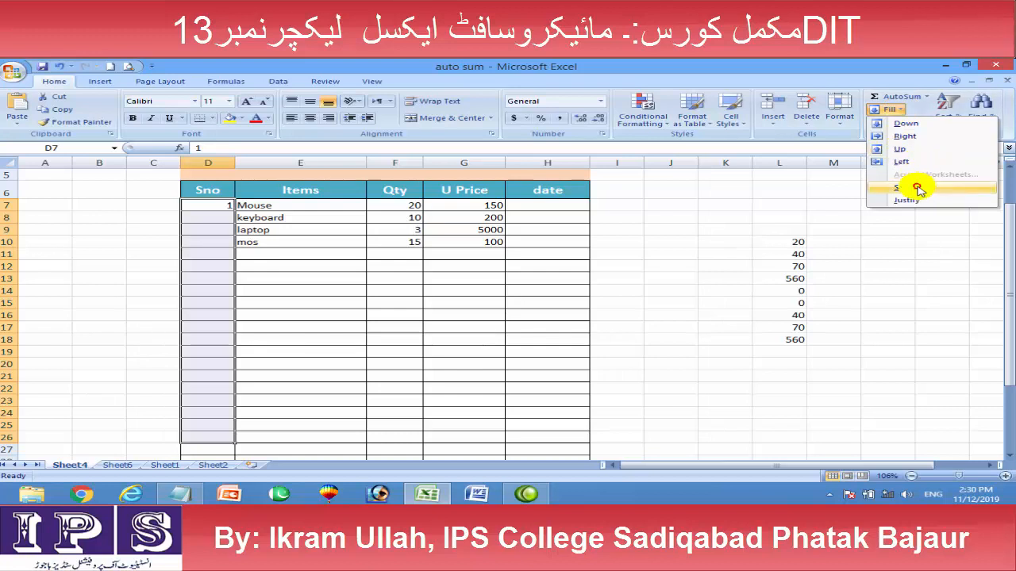
left_click(917, 188)
left_click_drag(639, 220, 442, 170)
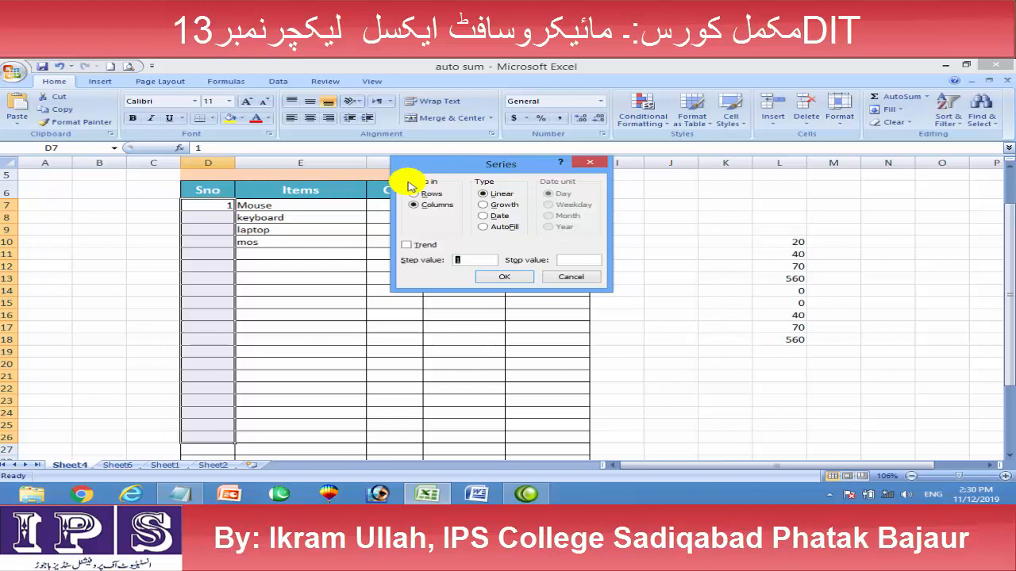
left_click_drag(436, 168, 536, 175)
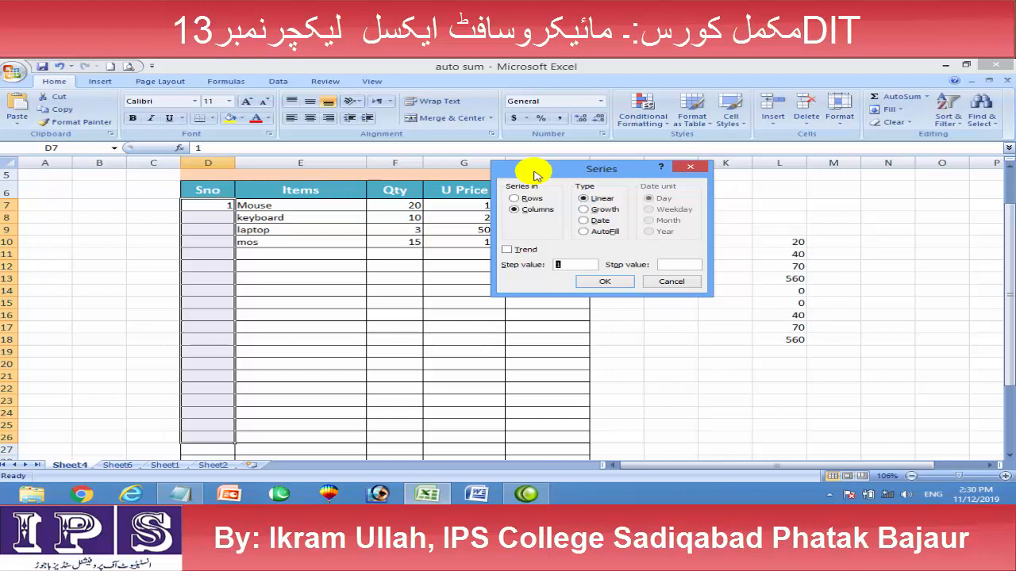
left_click_drag(534, 175, 552, 118)
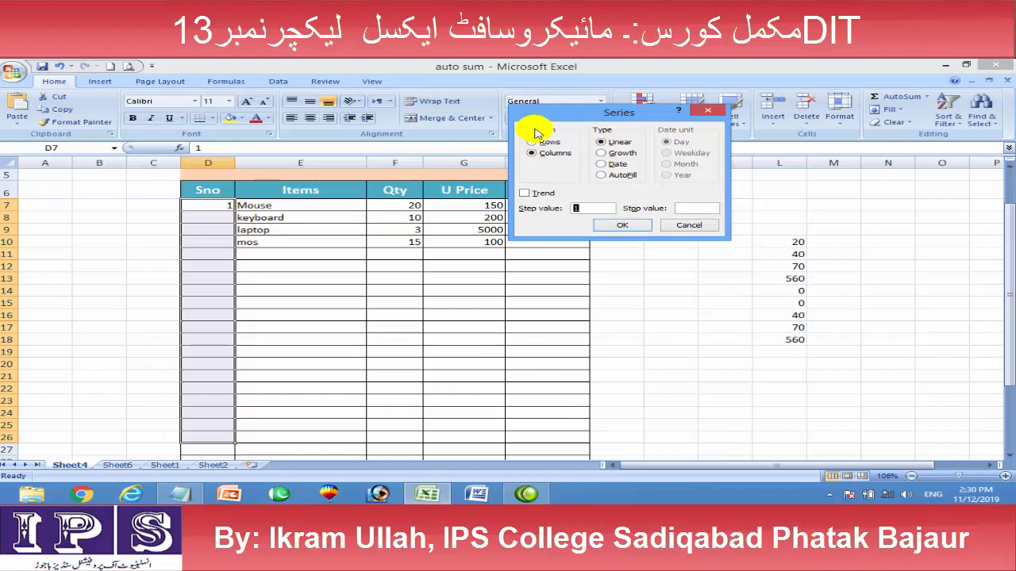
left_click(554, 143)
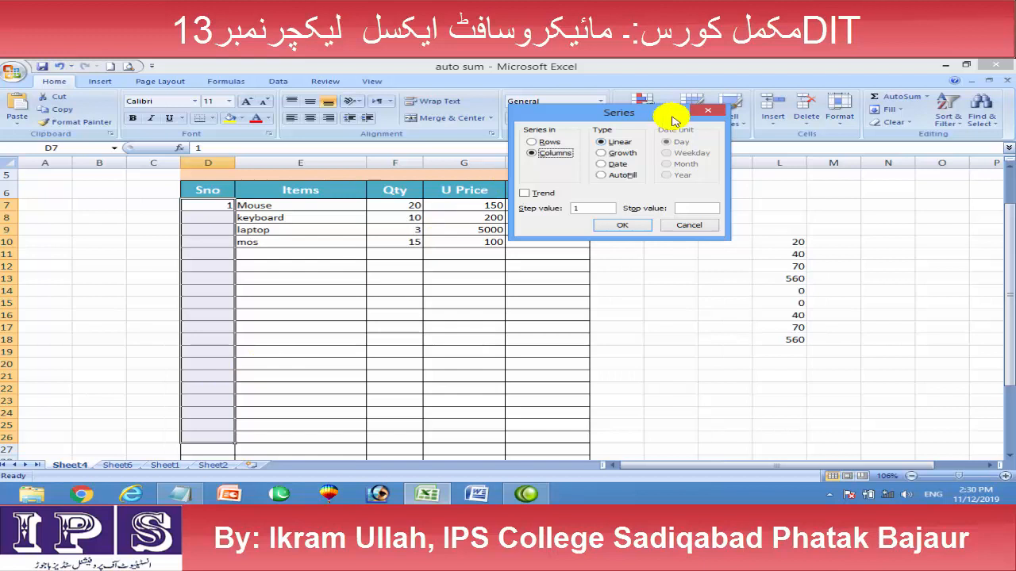
left_click(706, 109)
Step: View the Series fill options for the row range B14:H14 to compare the fill direction
left_click(113, 310)
left_click_drag(119, 291, 569, 292)
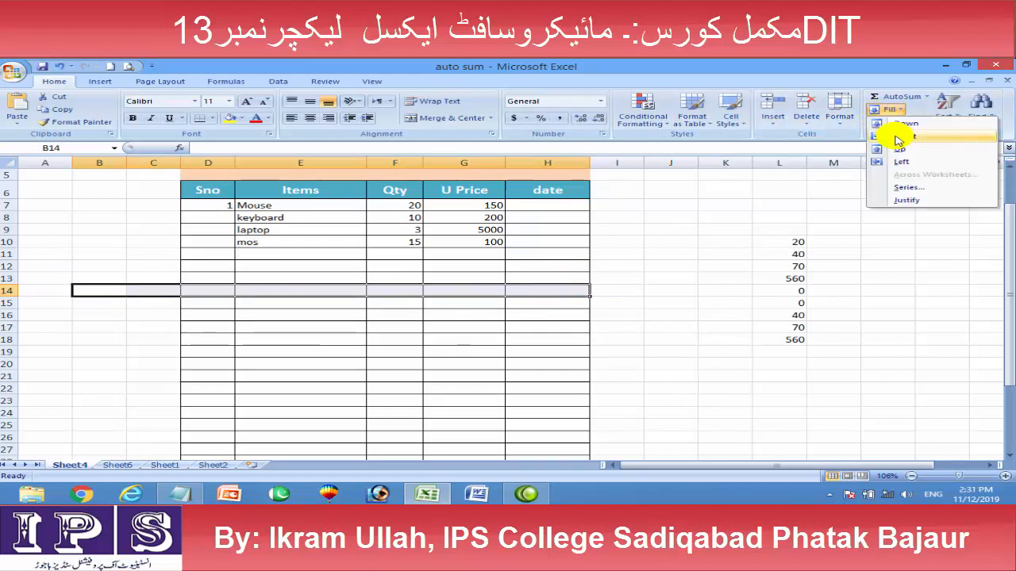
left_click(909, 187)
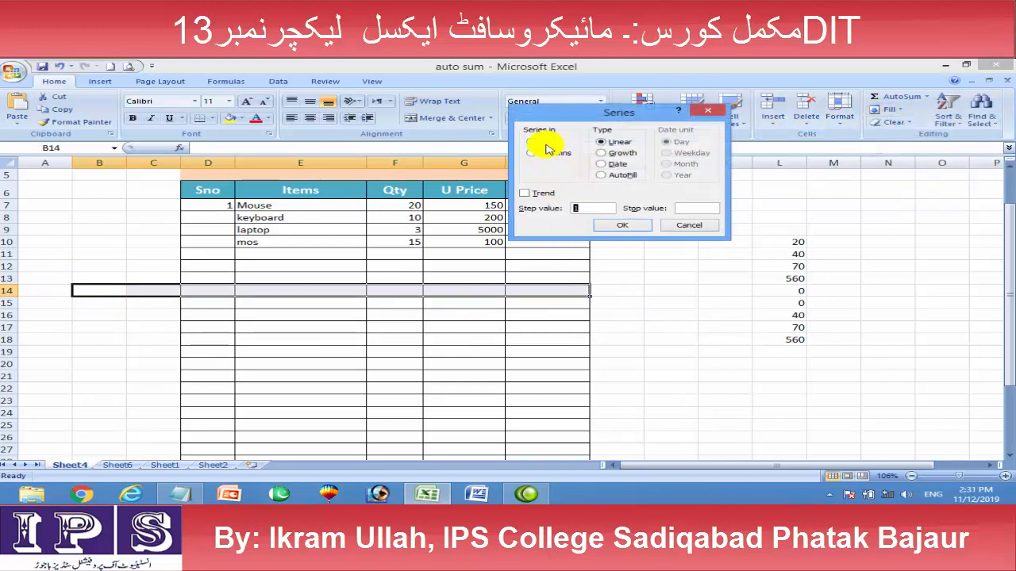
left_click(708, 111)
left_click(649, 250)
Step: Review the series types and step value offered for filling the Sno column from D7 down
left_click_drag(227, 209, 227, 458)
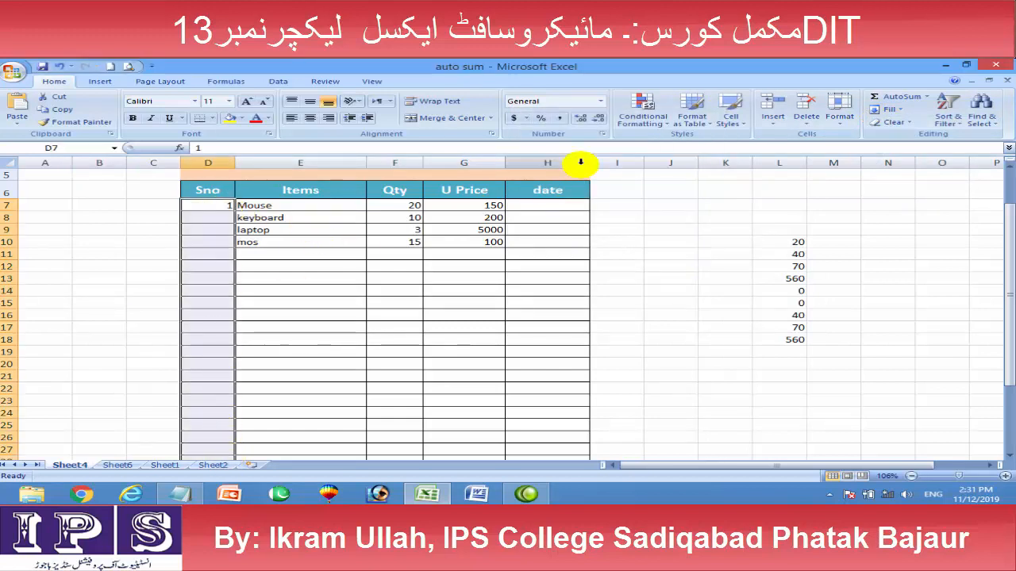
left_click(879, 111)
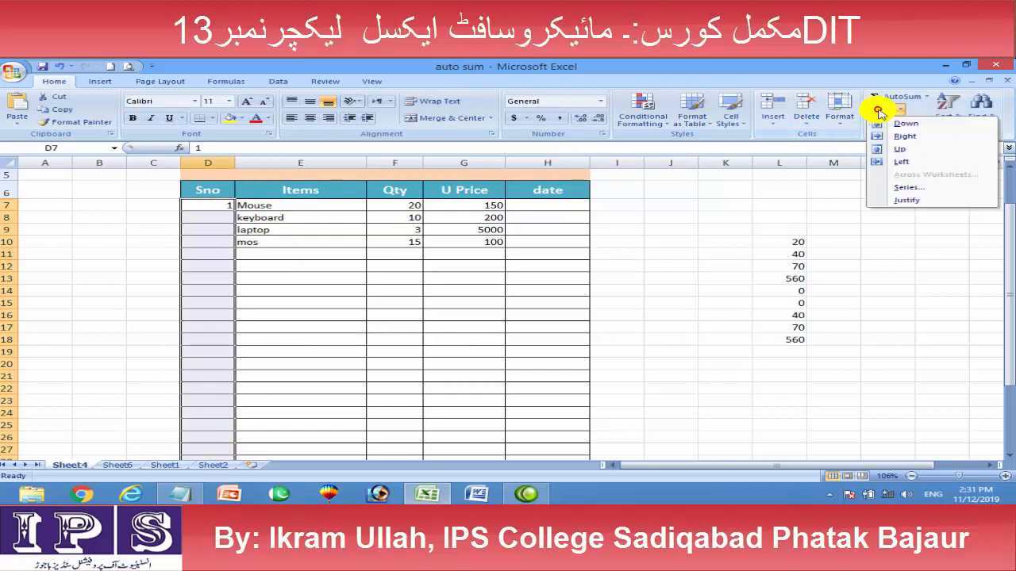
left_click(889, 188)
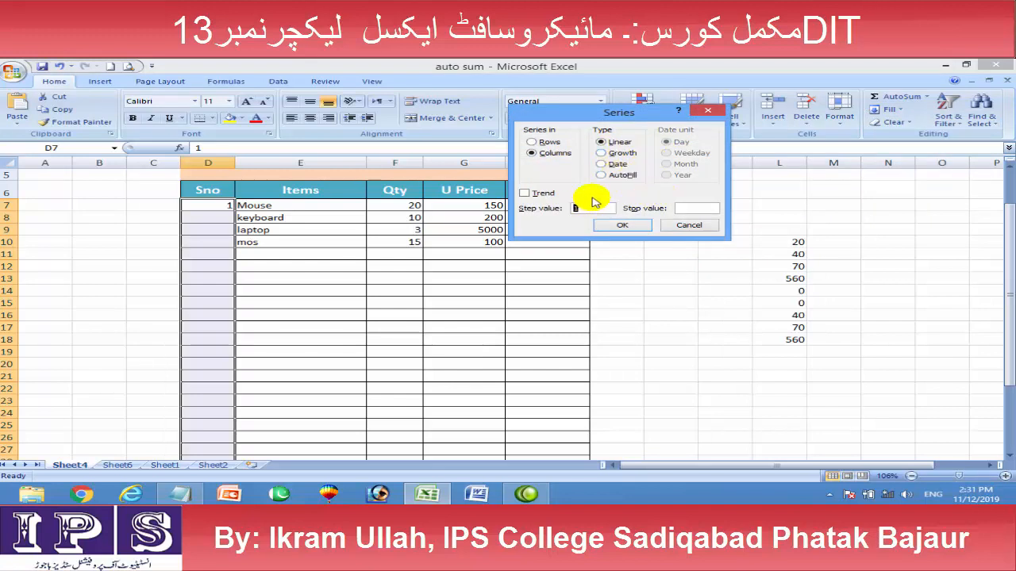
left_click(706, 110)
left_click(372, 303)
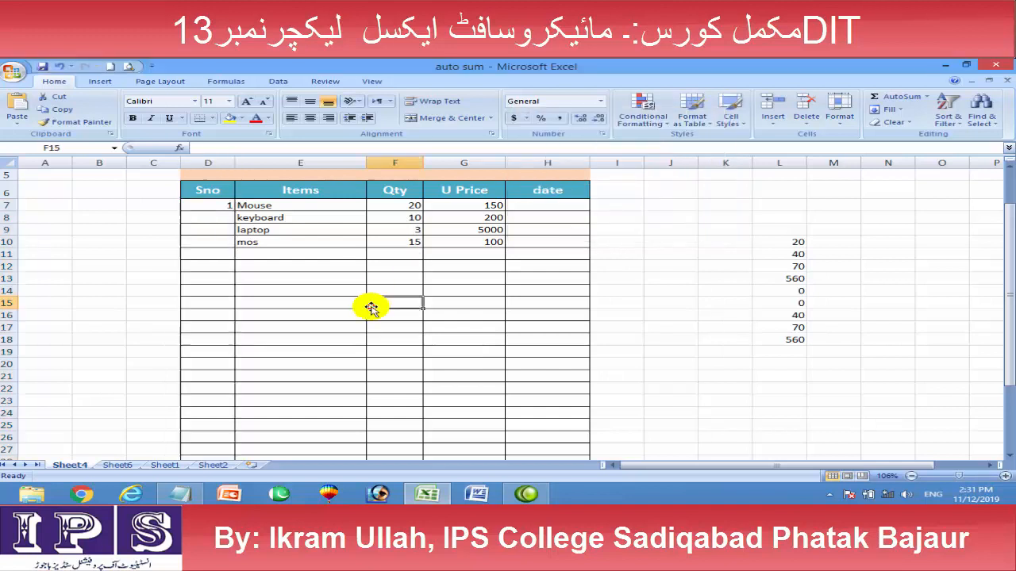
Step: Fill the 1 in D7 down through D24, and remove the filled values
left_click(219, 204)
left_click_drag(234, 211, 243, 414)
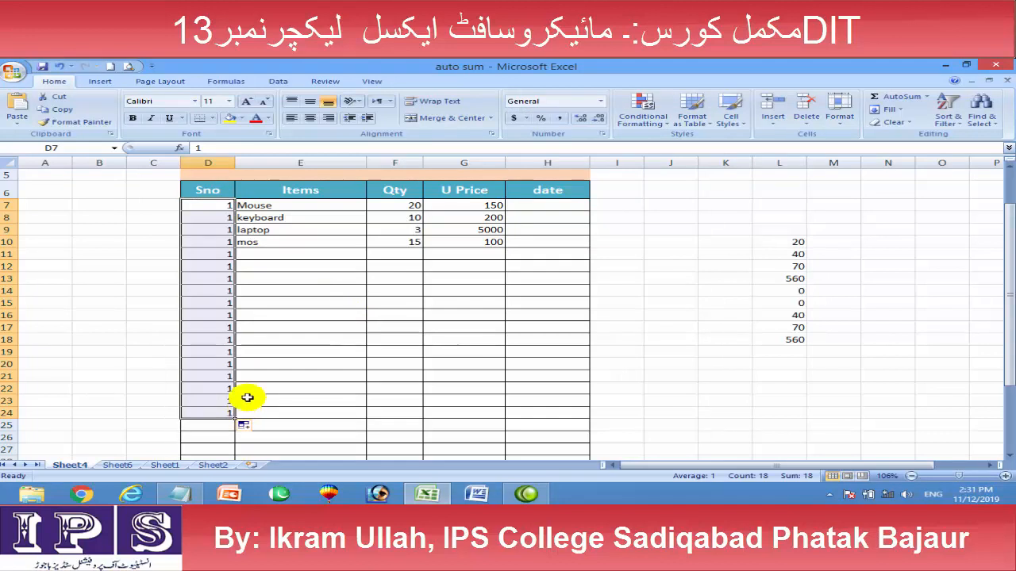
key("Delete")
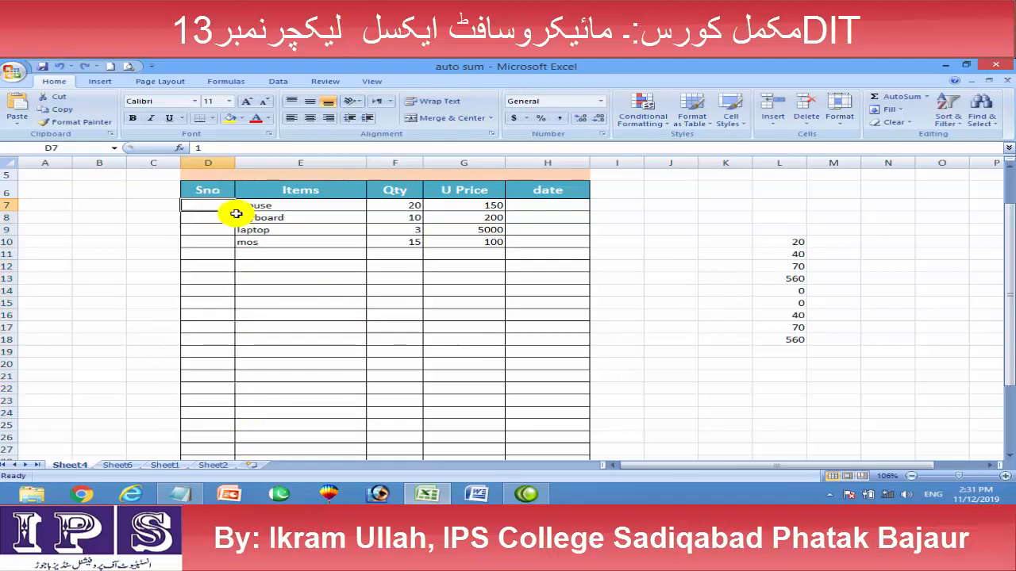
Step: Fill the 1 in D7 down through D16 of the Sno column as plain copies
left_click(237, 214)
left_click(224, 207)
left_click_drag(231, 212, 233, 293)
left_click(226, 207)
left_click_drag(234, 211, 235, 315)
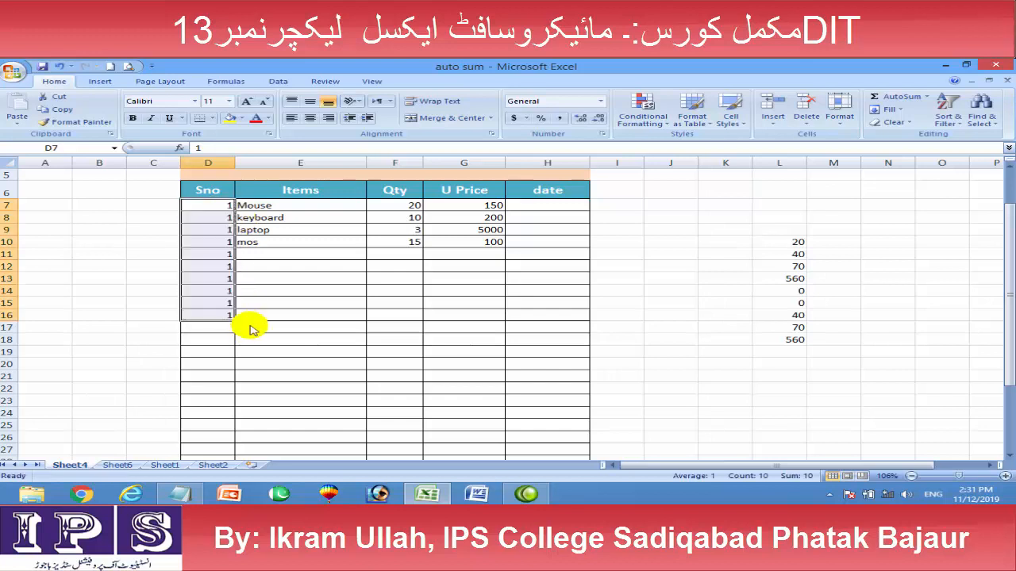
Step: Fill D7:D16 with consecutive serial numbers from 1 to 10, and undo that fill
left_click(214, 204)
left_click_drag(234, 212, 248, 314)
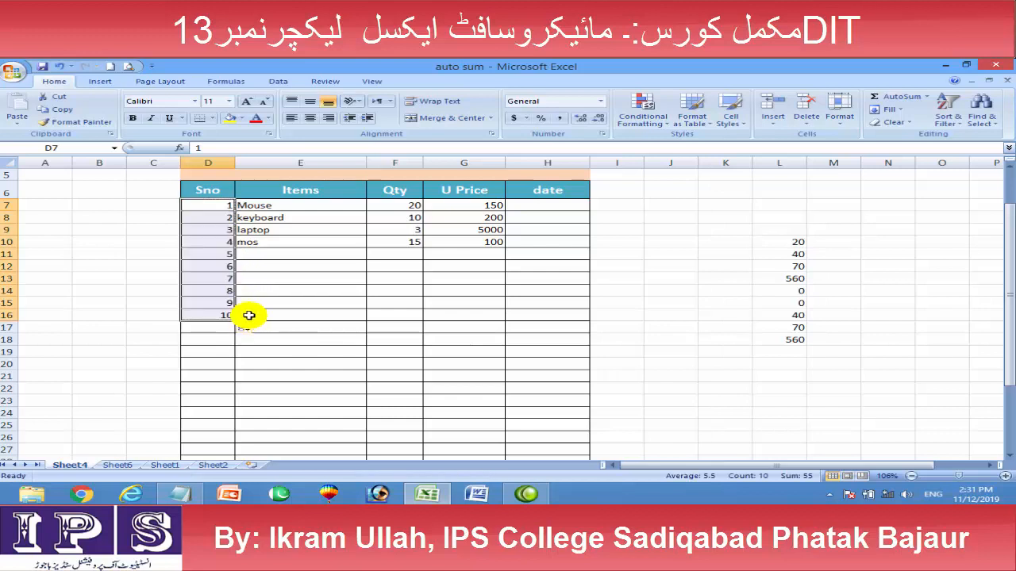
key("ctrl+z")
Step: Clear the copied serial numbers below the first one, in D8:D18
left_click(314, 268)
left_click_drag(217, 218, 229, 342)
key("Delete")
Step: Fill D7:D27 with a linear column series using step value 1, and undo the fill
left_click_drag(217, 209, 211, 447)
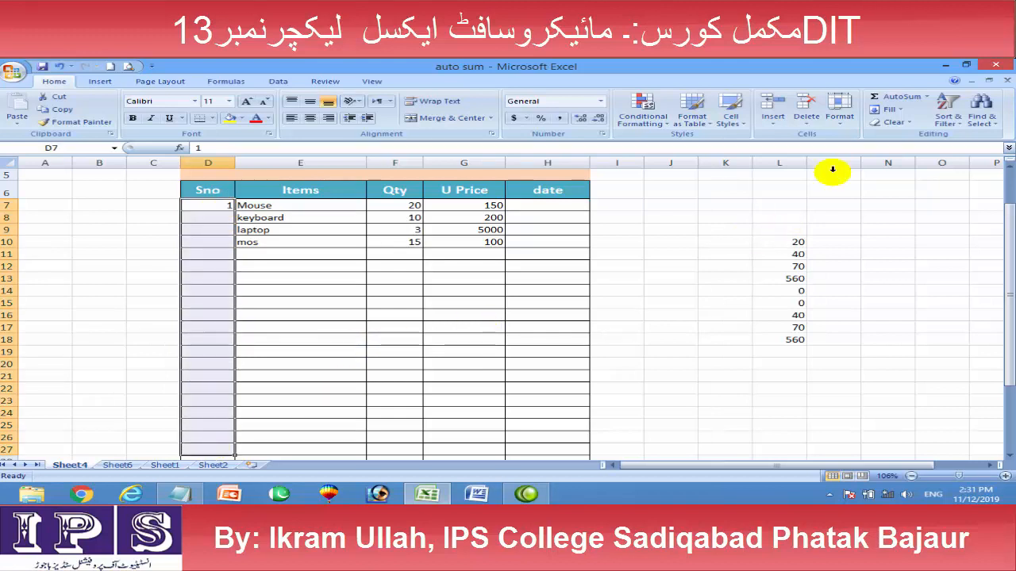
left_click(891, 111)
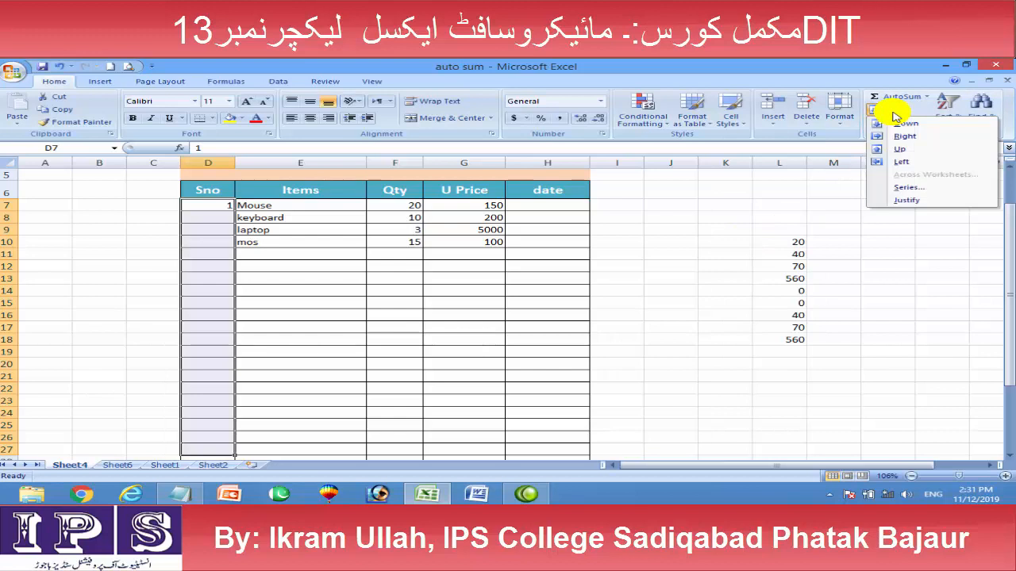
left_click(915, 190)
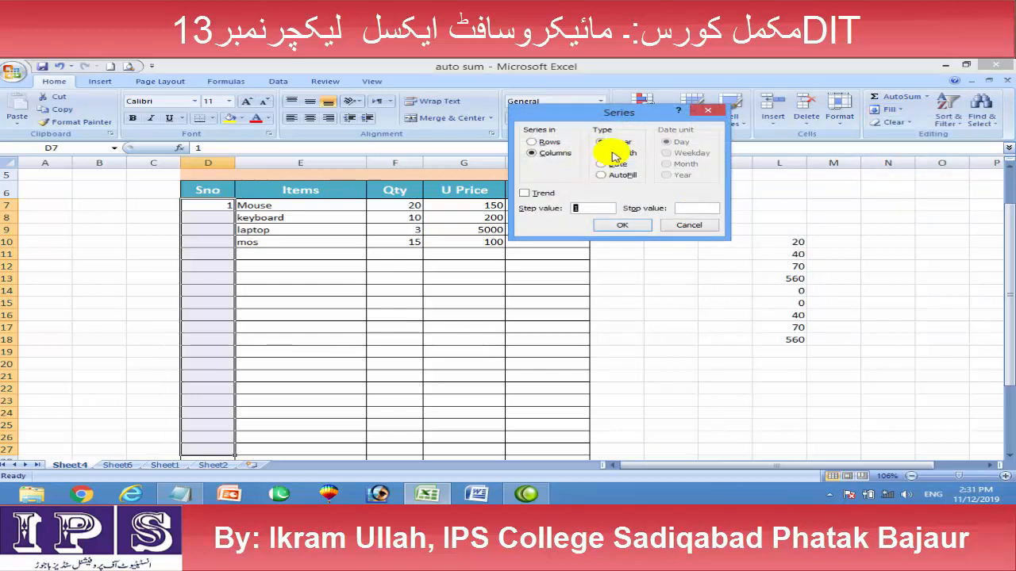
left_click(623, 224)
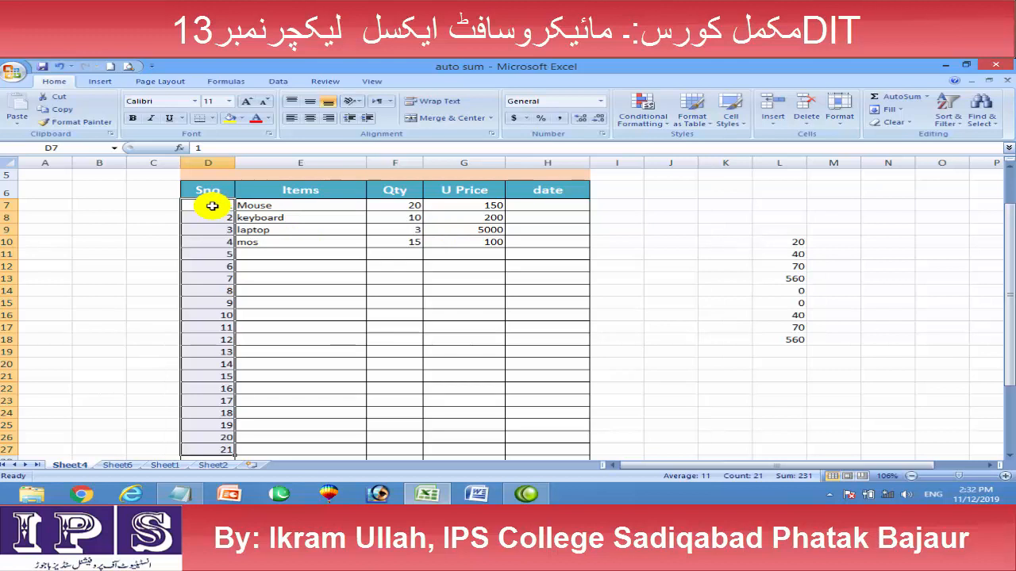
key("Delete")
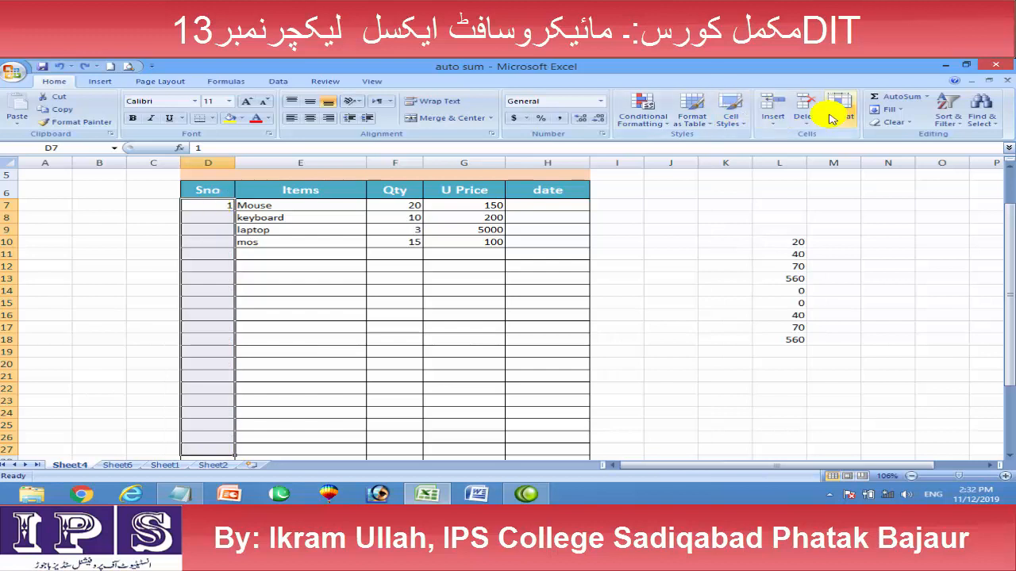
Step: Fill D7:D27 with a linear column series using step value 2 and stop value 20
left_click(899, 110)
left_click(909, 187)
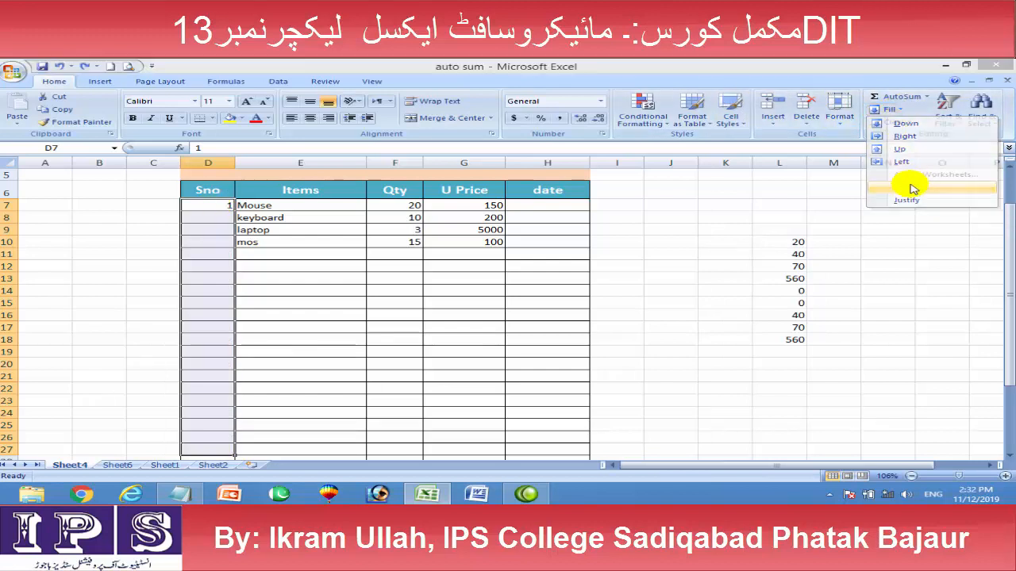
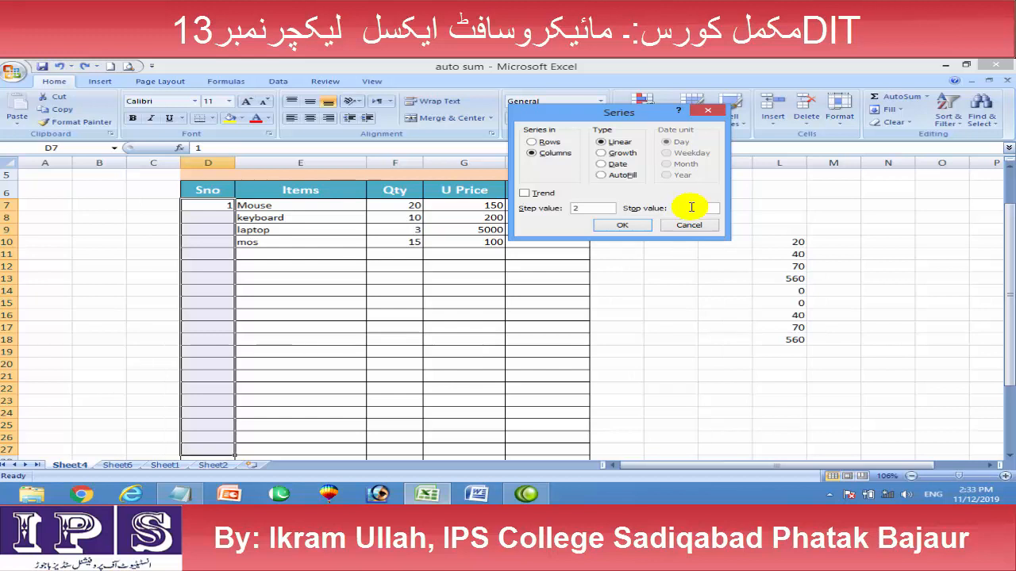
left_click(691, 207)
type("20")
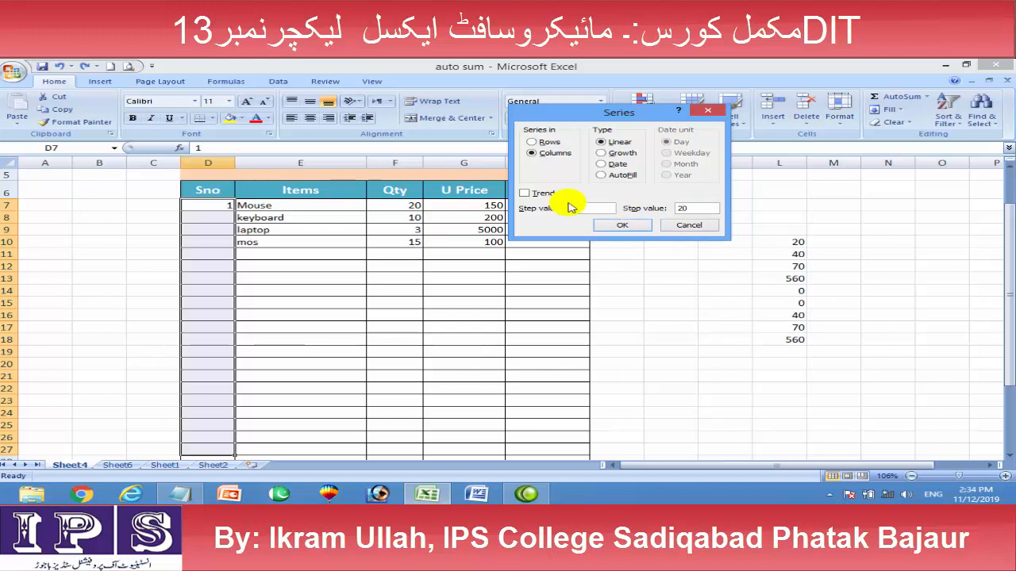
double_click(594, 209)
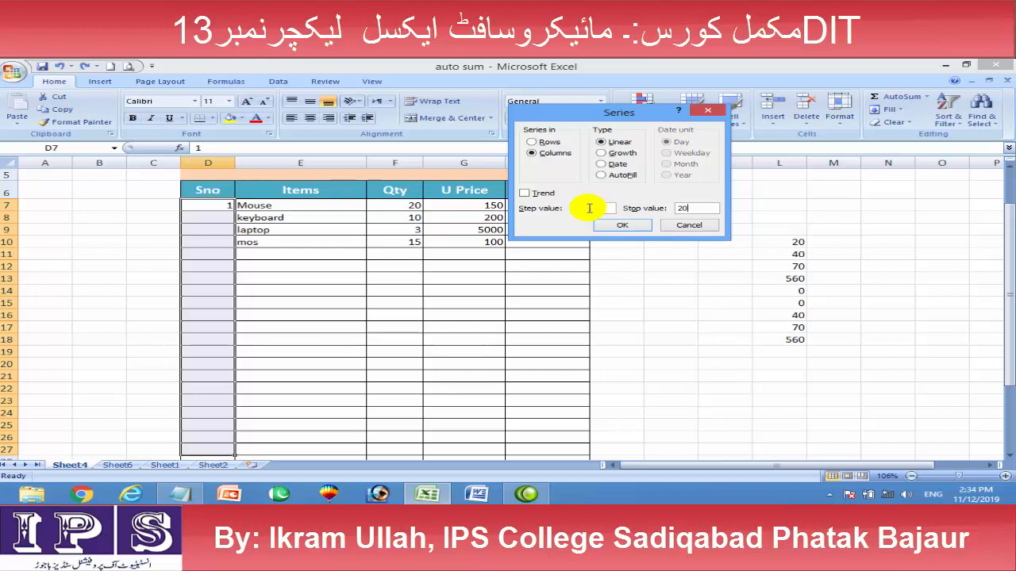
type("2")
left_click(617, 223)
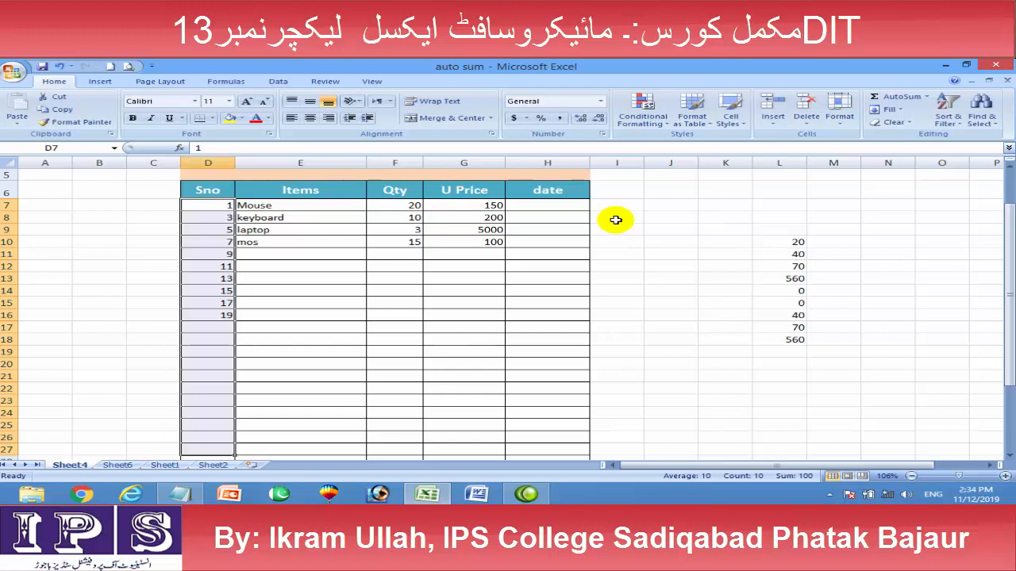
Step: Undo the linear series fill with step value 2 in the Sno column
left_click(302, 290)
left_click_drag(211, 204, 225, 309)
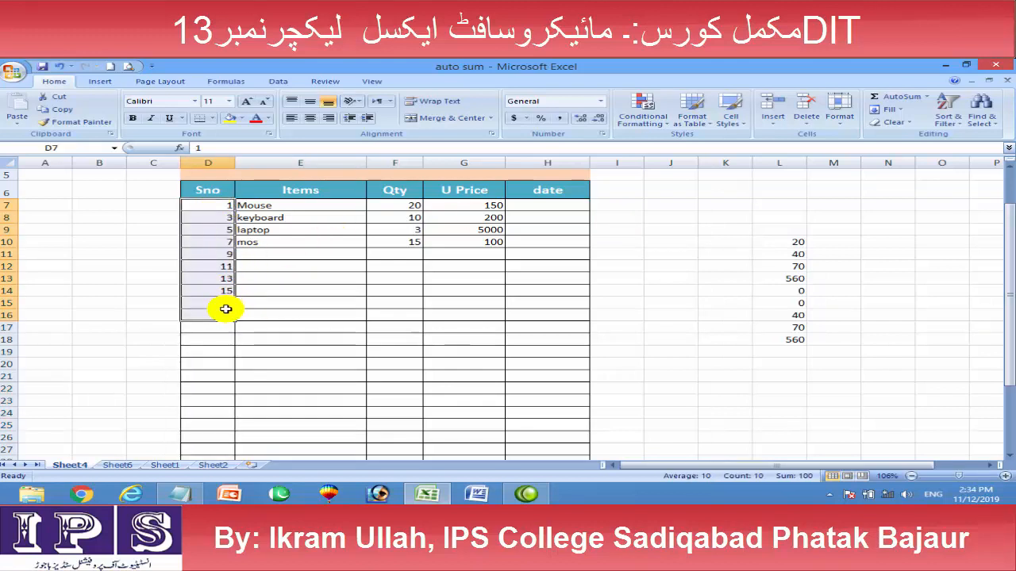
key("ctrl+z")
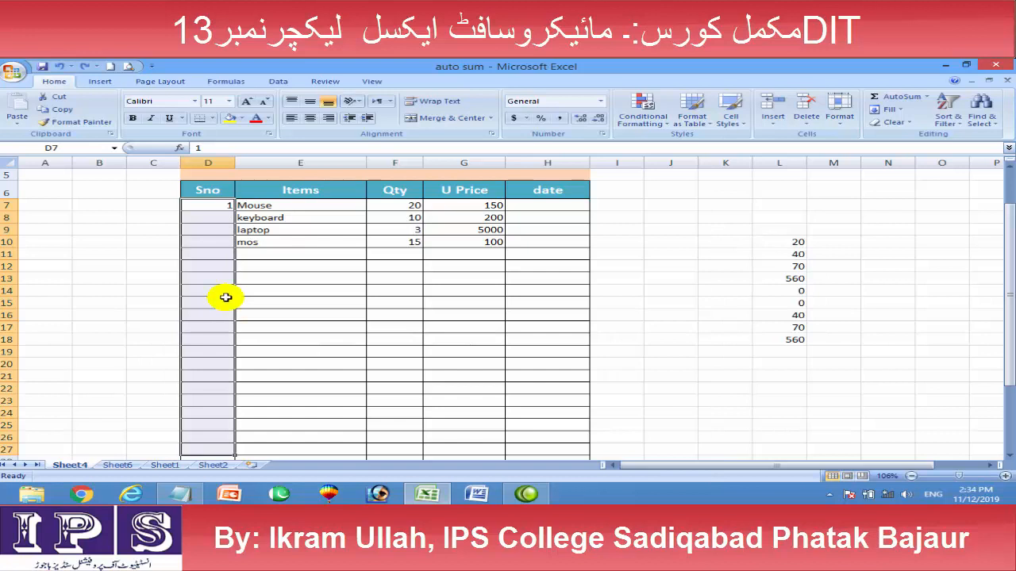
Step: Fill D7:D27 of the Sno column with a growth series in columns using step value 2
left_click(899, 112)
left_click(891, 182)
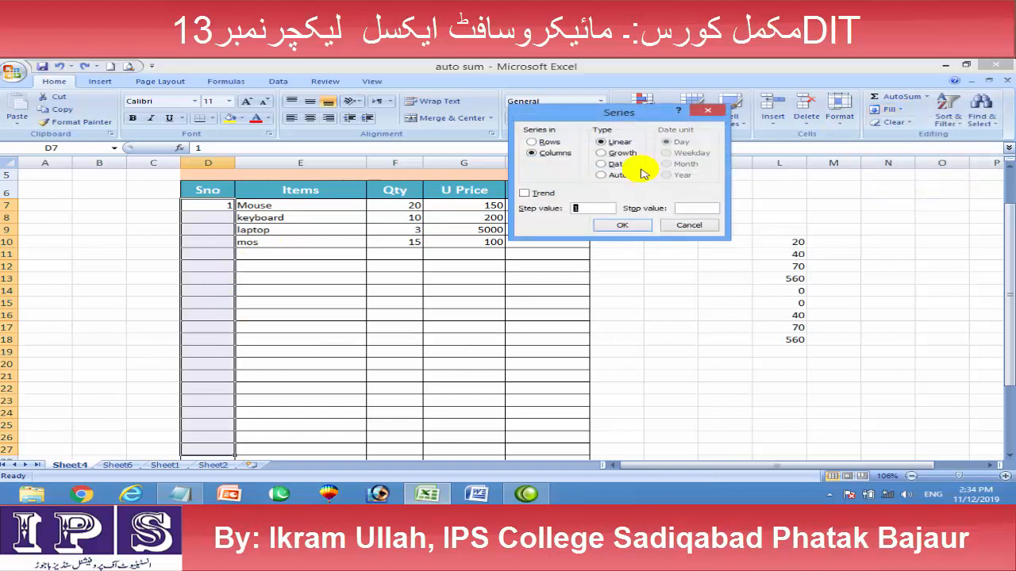
left_click_drag(603, 112, 469, 120)
left_click(488, 160)
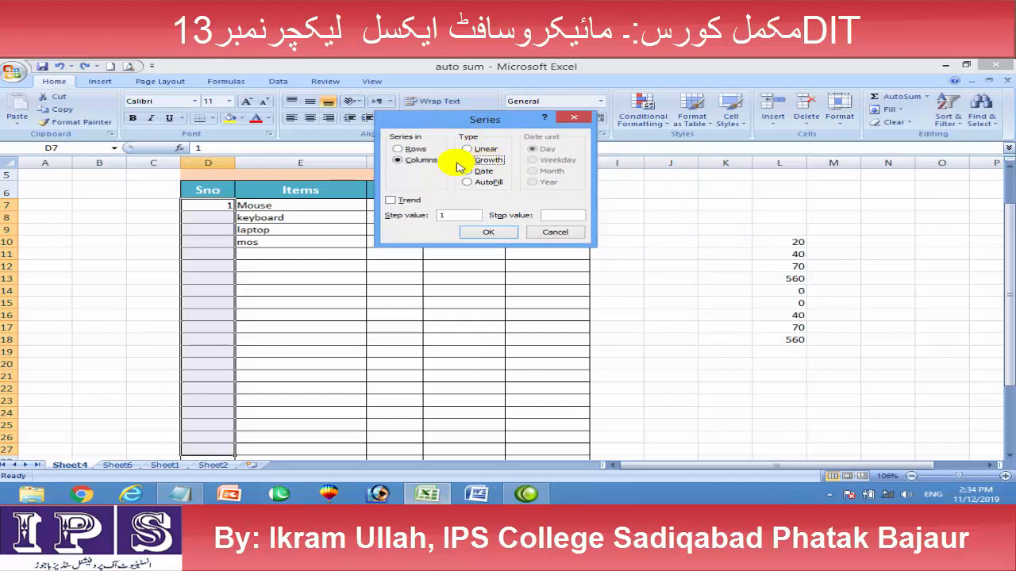
left_click_drag(450, 120, 444, 89)
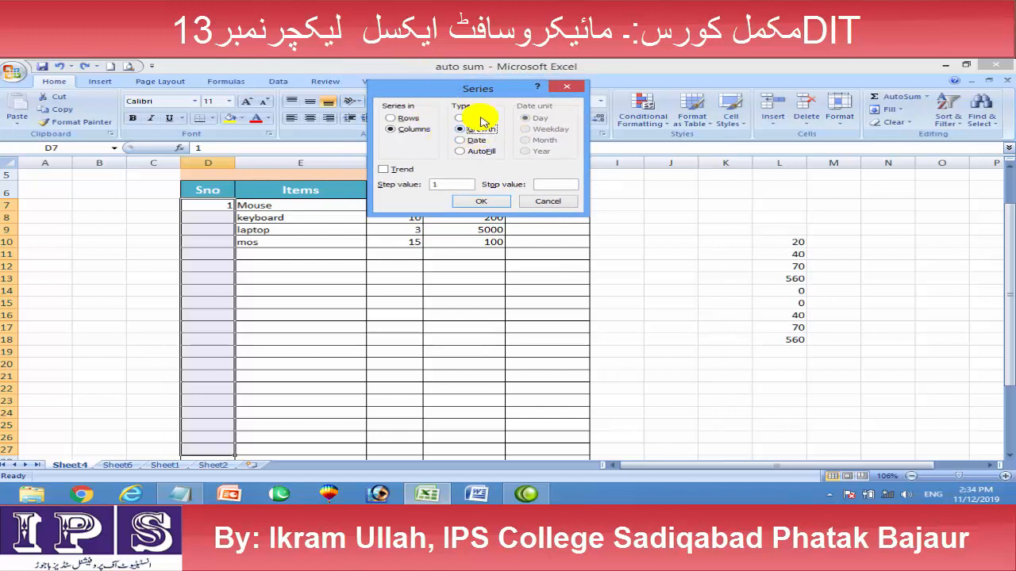
left_click_drag(449, 92, 582, 141)
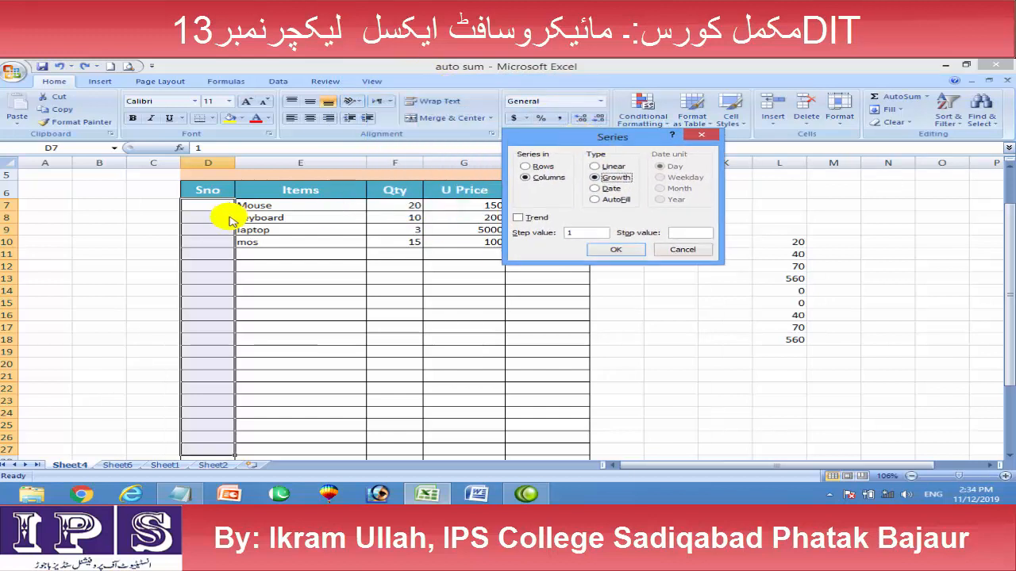
left_click(549, 234)
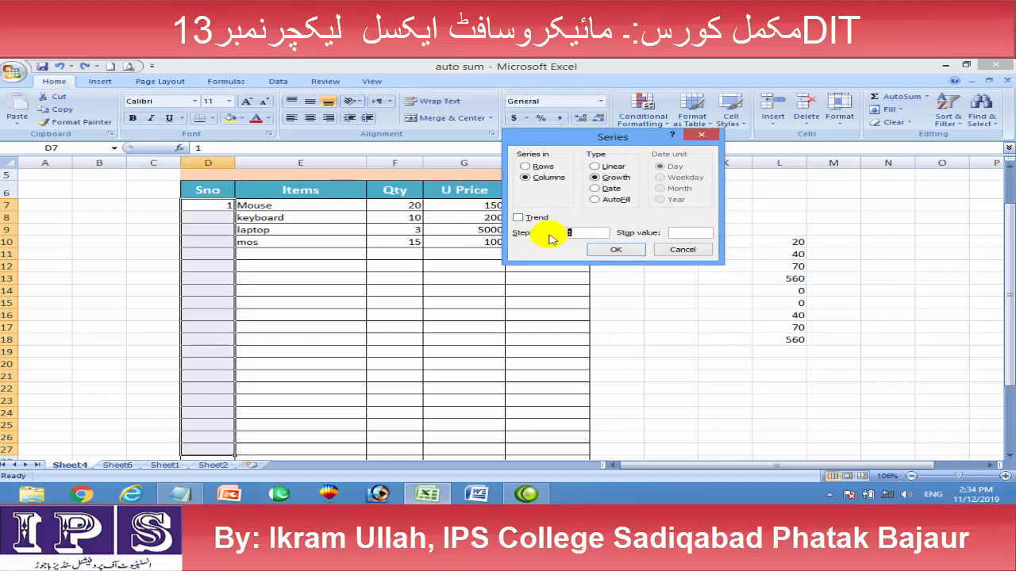
type("2")
left_click(602, 250)
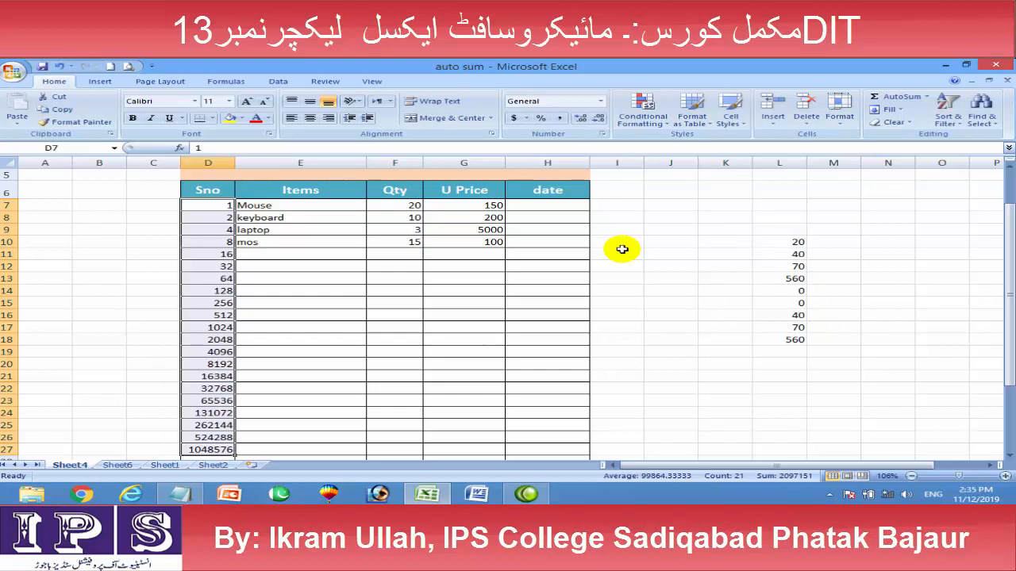
left_click(215, 207)
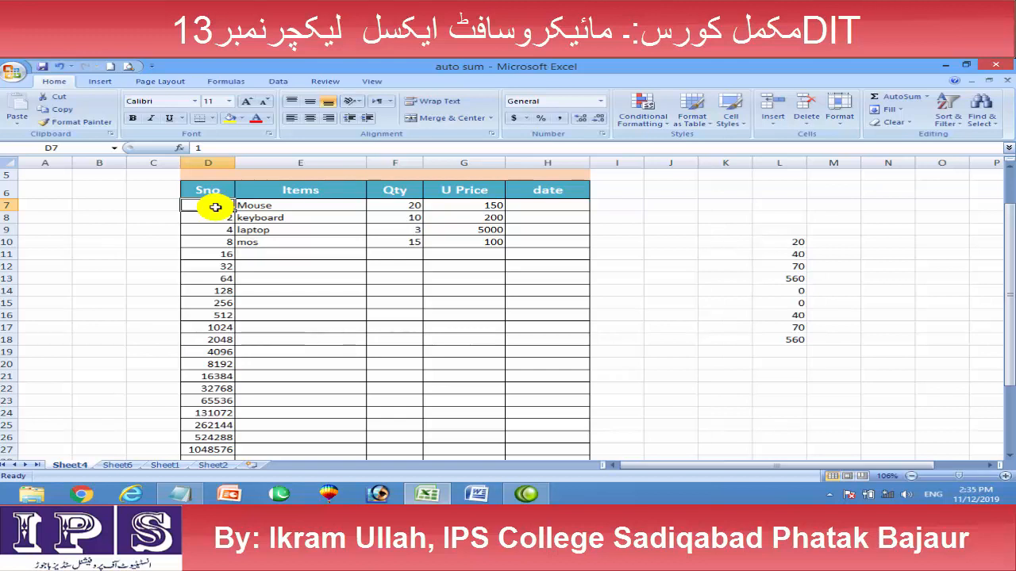
Step: Undo the growth series fill in the Sno column, leaving only the starting number in D7
left_click(298, 291)
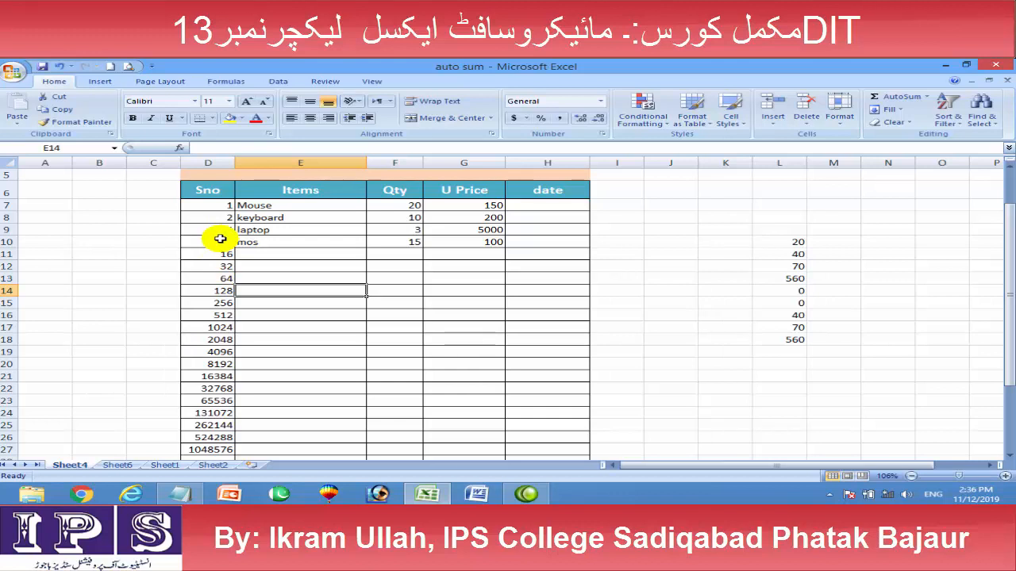
left_click_drag(224, 207, 238, 294)
left_click(272, 346)
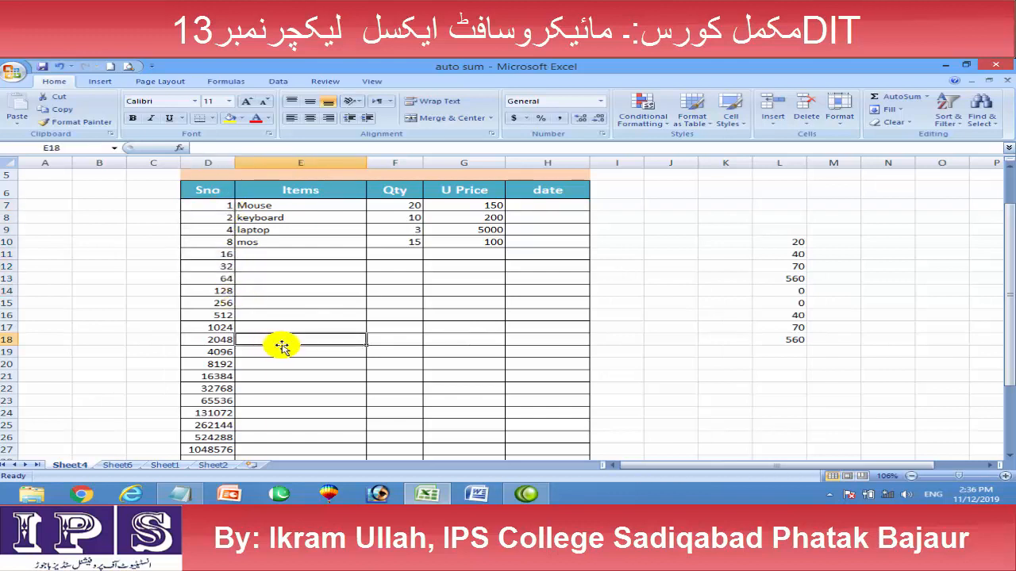
key("ctrl+z")
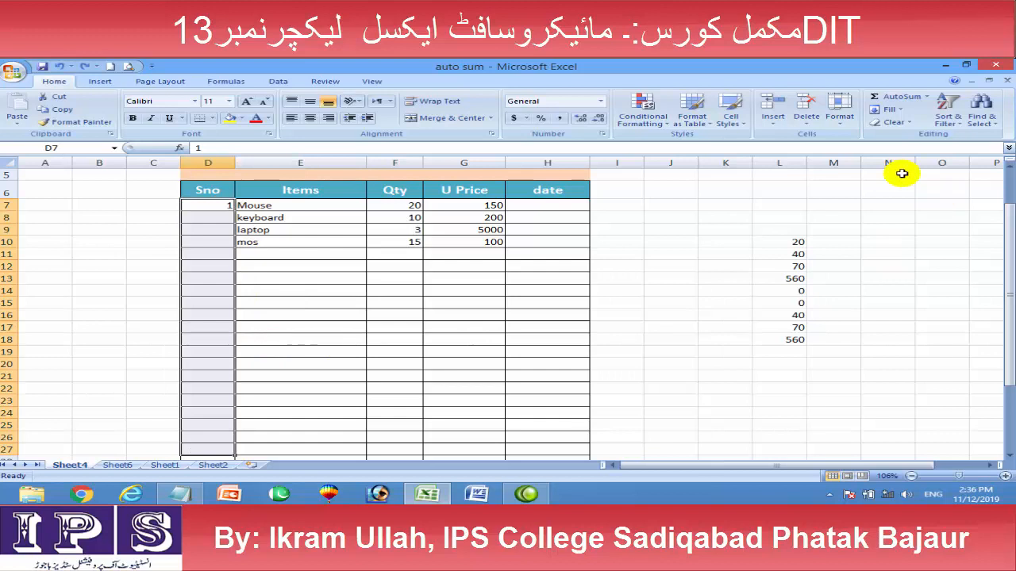
Step: Fill D7:D27 with a growth series in columns using step value 2 and stop value 50000, and undo the fill
left_click(887, 110)
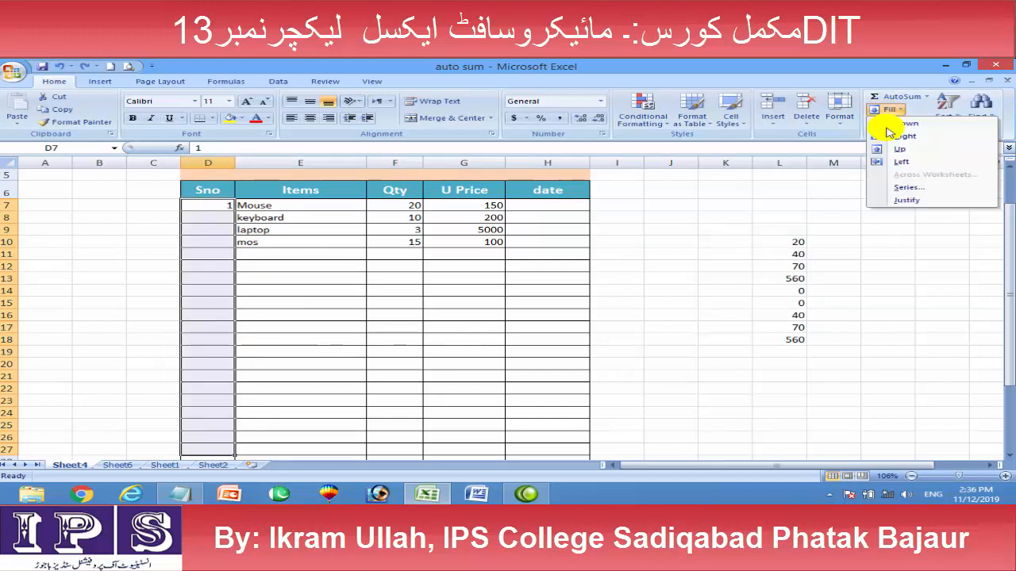
left_click(905, 188)
left_click_drag(565, 234, 544, 234)
left_click(604, 178)
type("2")
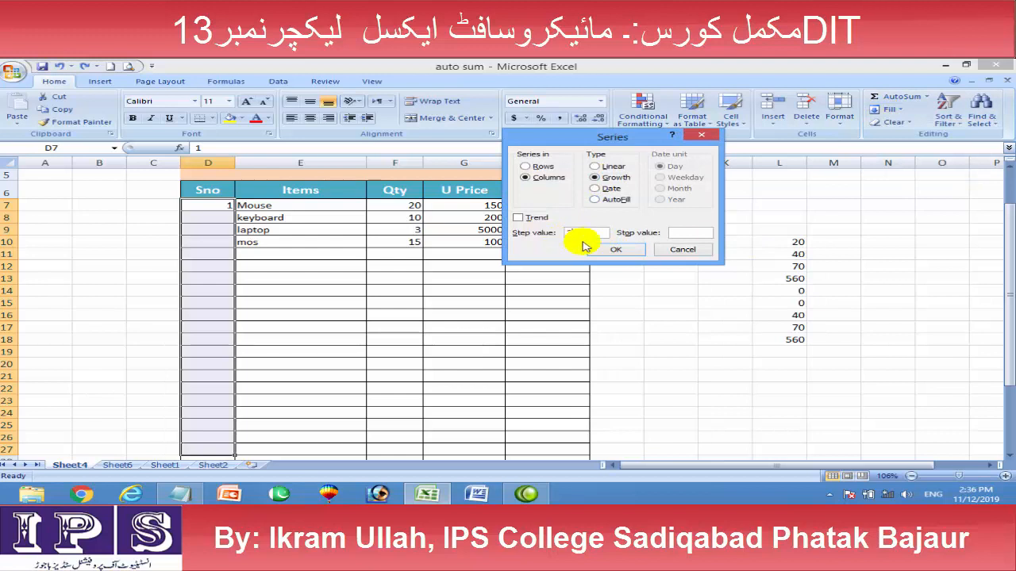
left_click(686, 235)
type("50000")
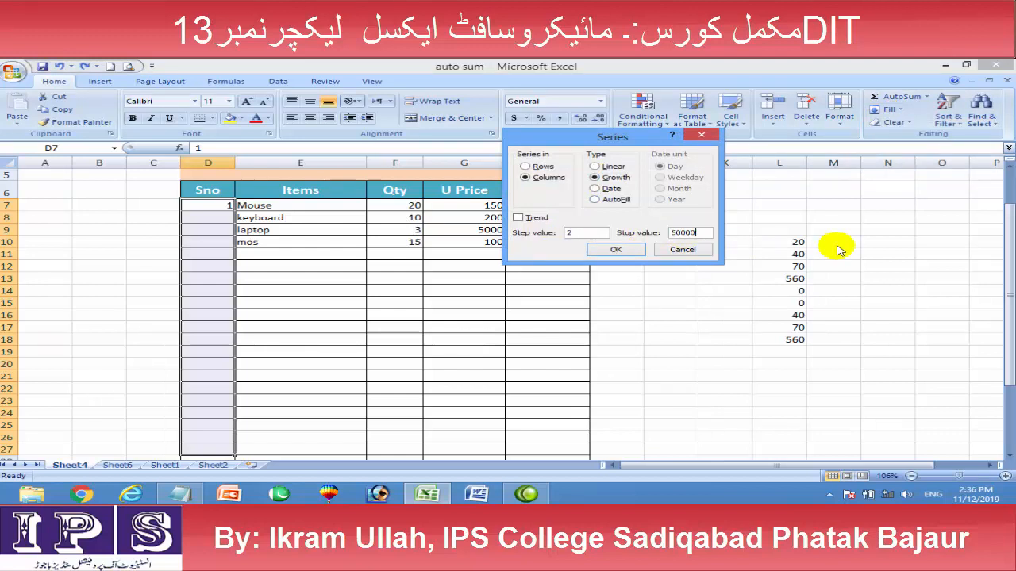
left_click(613, 250)
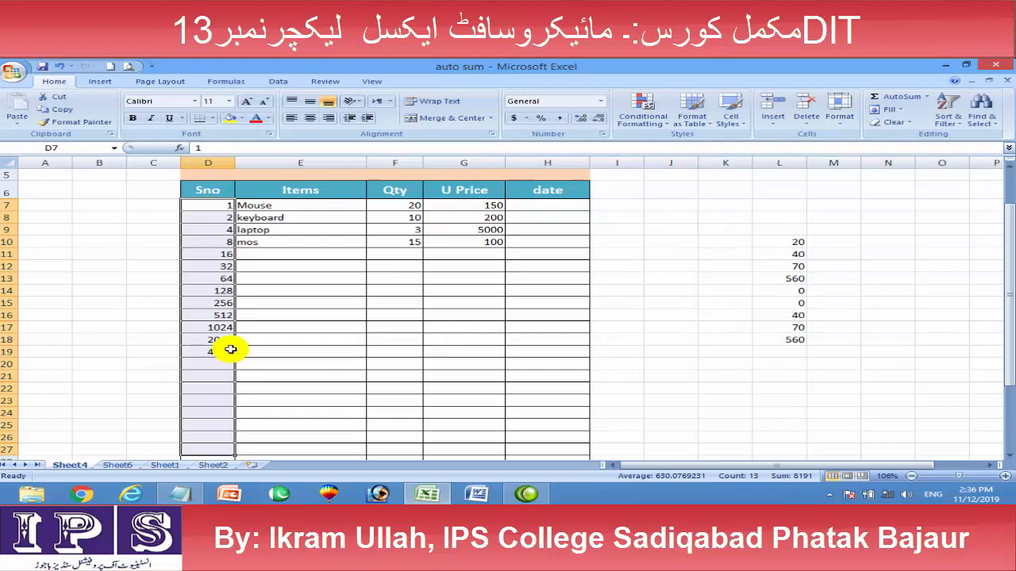
key("ctrl+z")
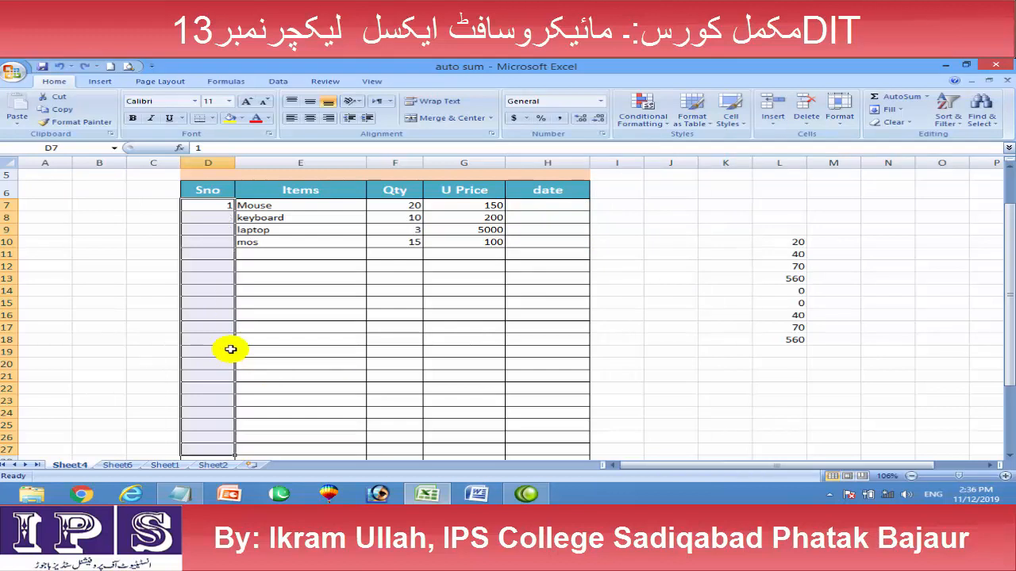
left_click(890, 120)
left_click(907, 188)
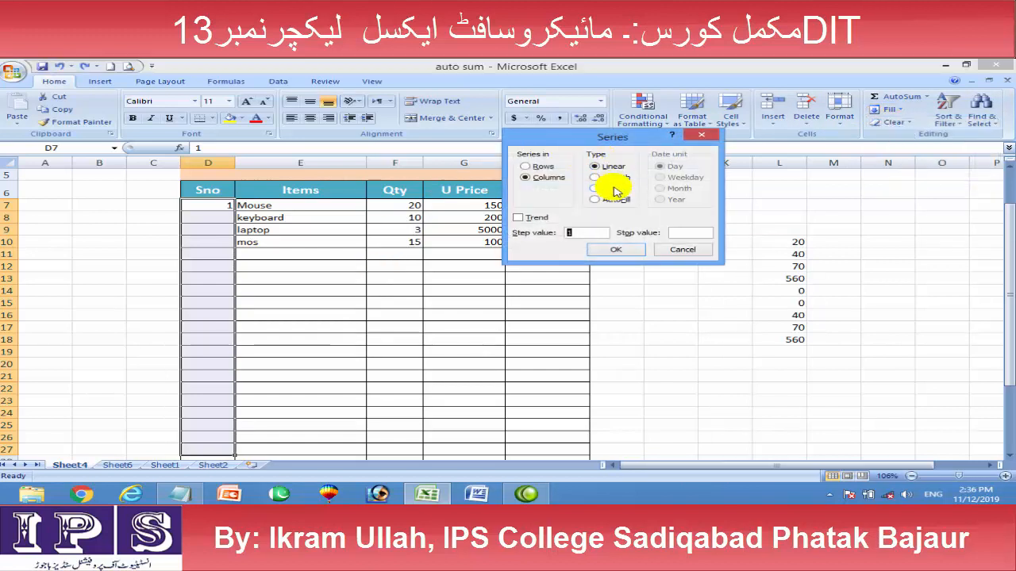
left_click(614, 189)
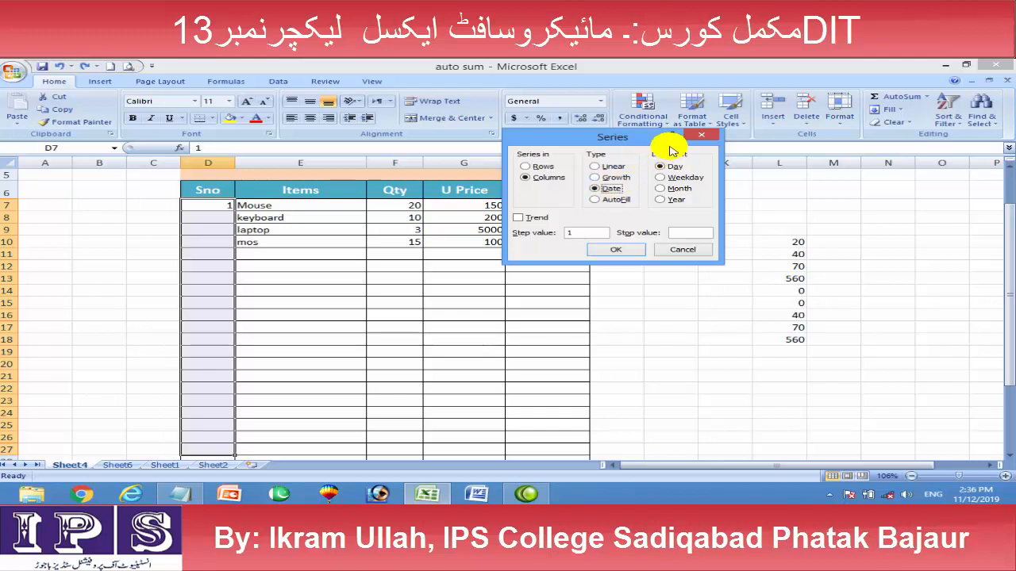
left_click_drag(654, 145, 294, 148)
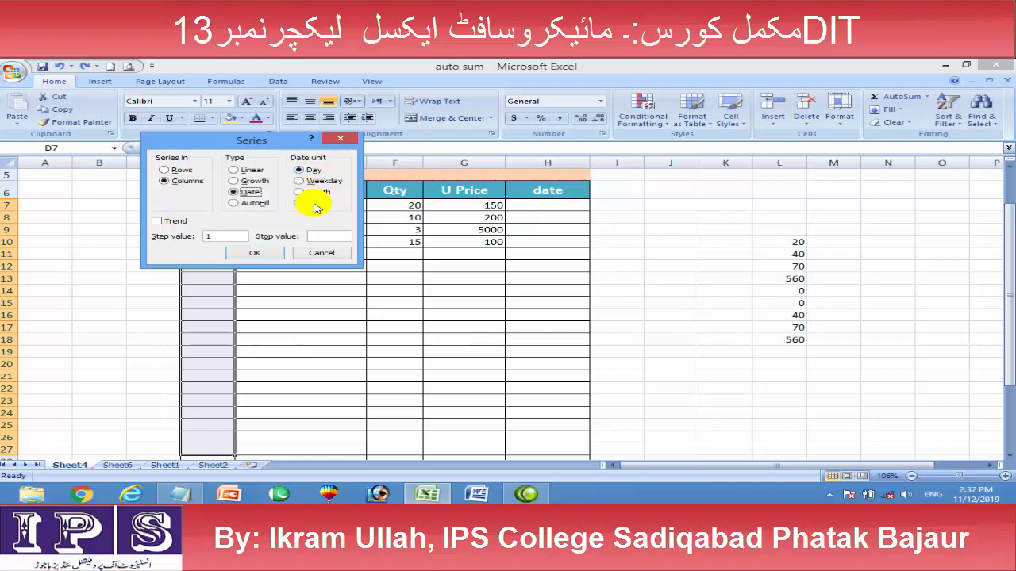
left_click(337, 140)
left_click(653, 204)
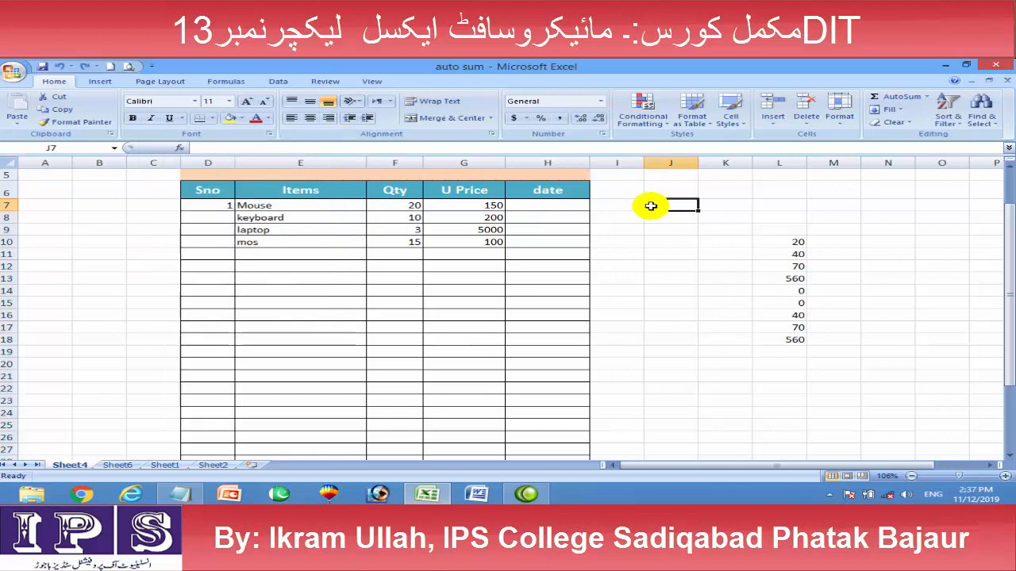
Step: Enter the date 11/12/2019 in H7, the first cell of the date column
left_click(559, 207)
key("ctrl+semicolon")
type("2019")
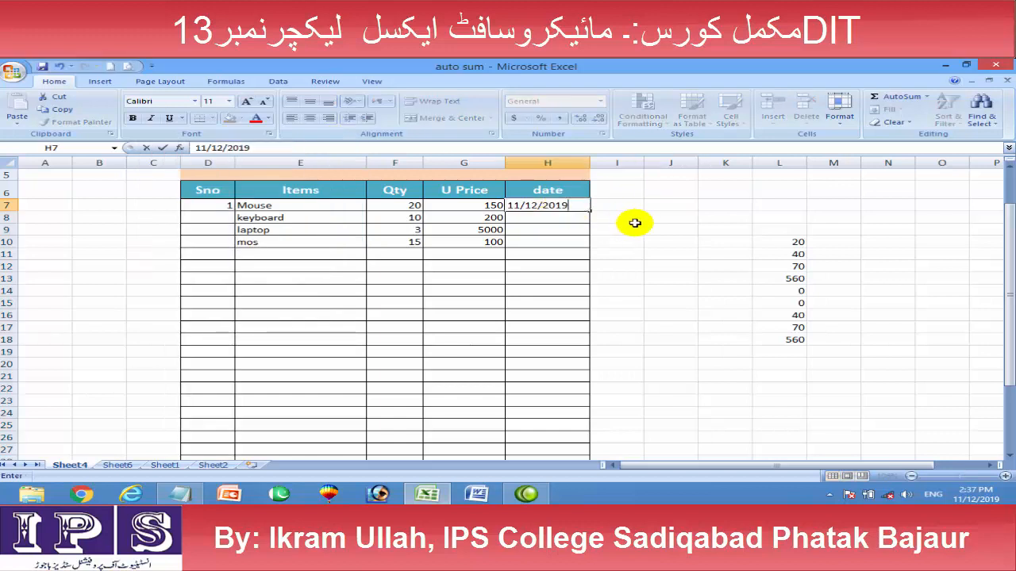
left_click(633, 218)
left_click_drag(547, 218, 560, 442)
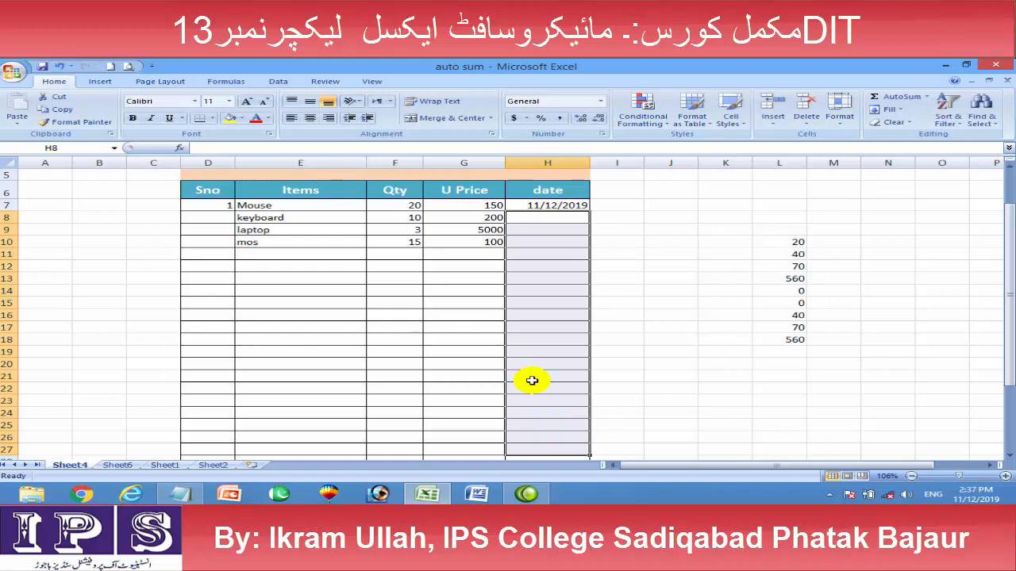
left_click(651, 302)
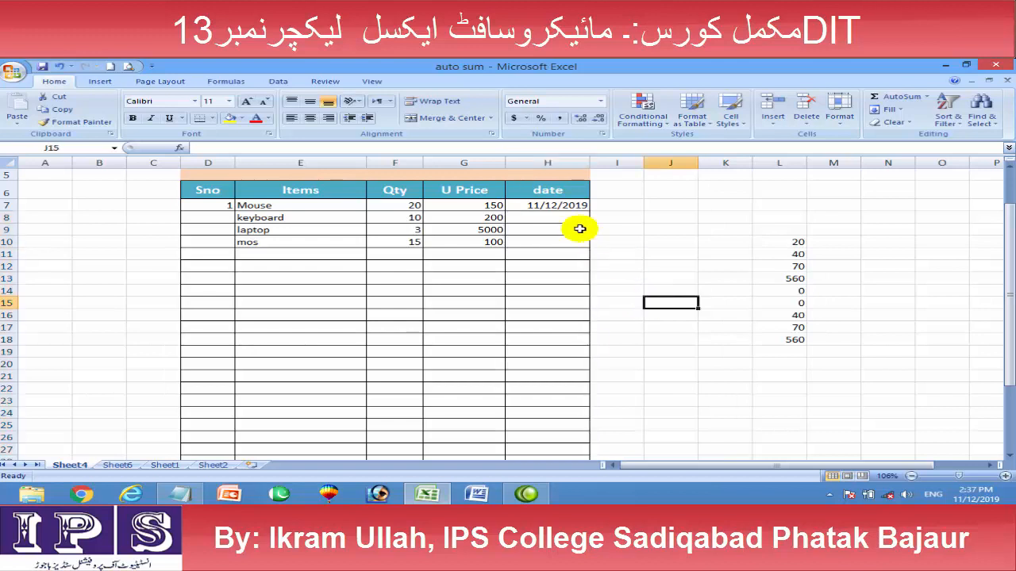
left_click(553, 448)
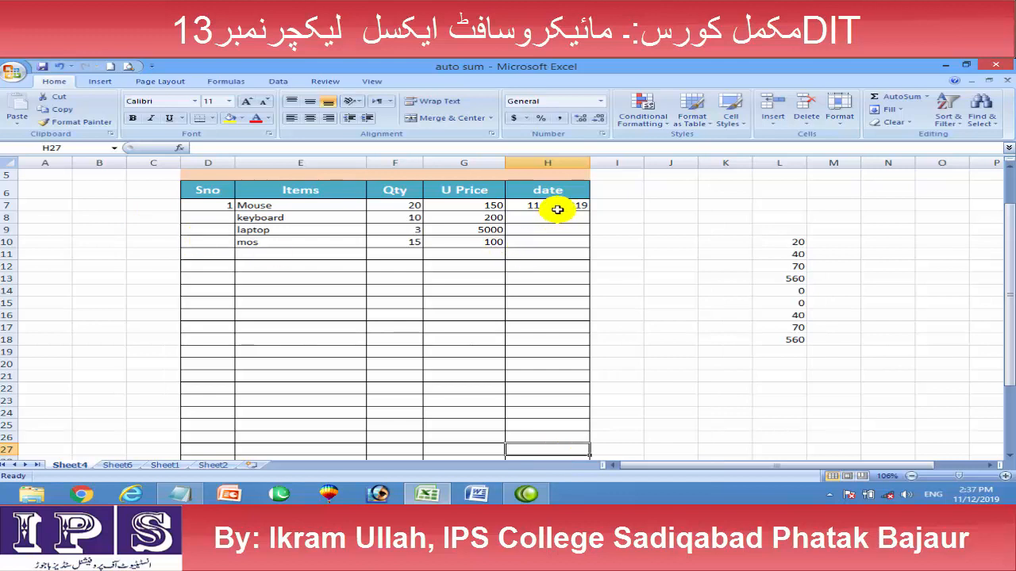
left_click_drag(561, 216, 562, 443)
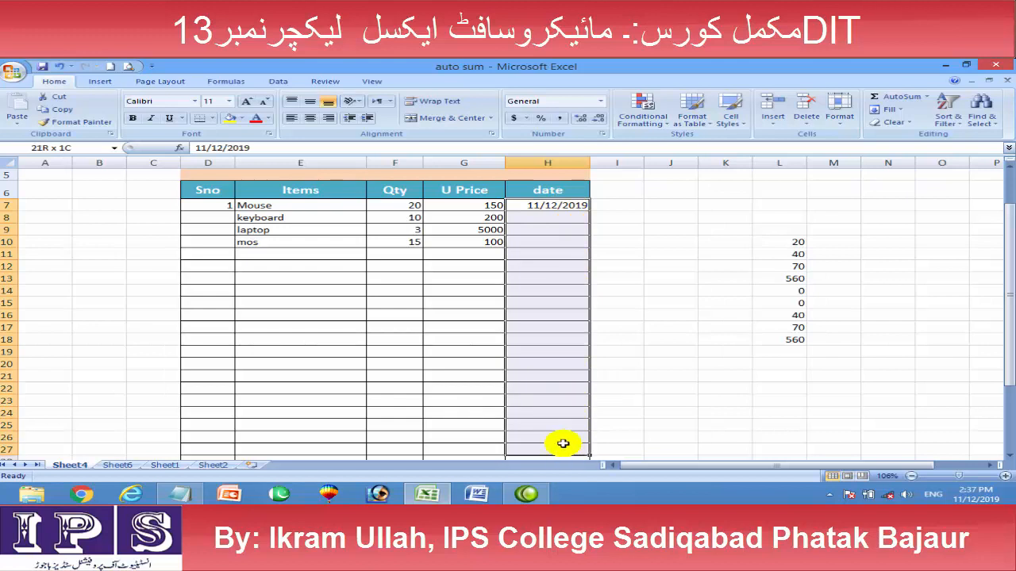
left_click(724, 339)
left_click_drag(564, 204, 565, 445)
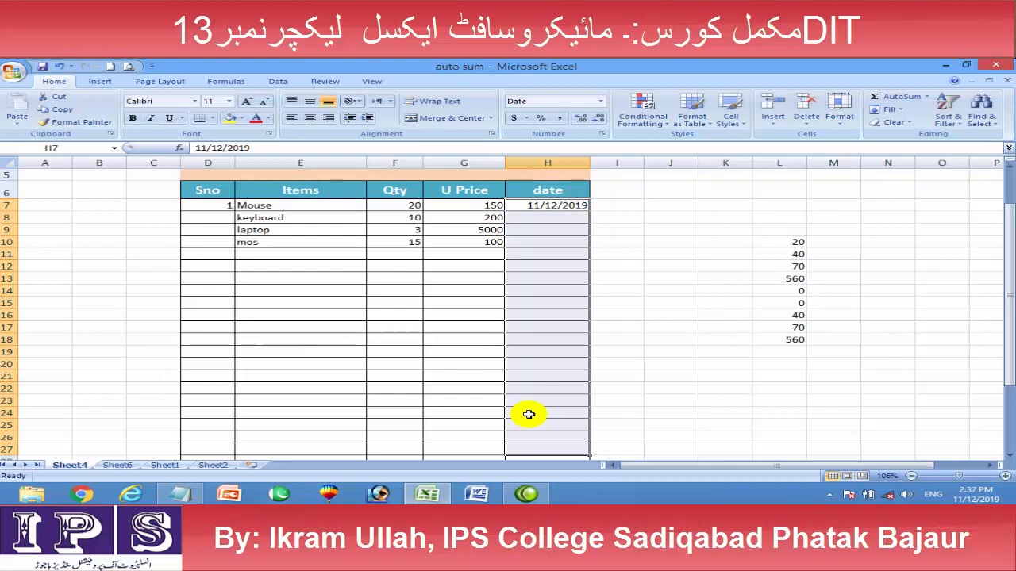
left_click(663, 227)
left_click(565, 207)
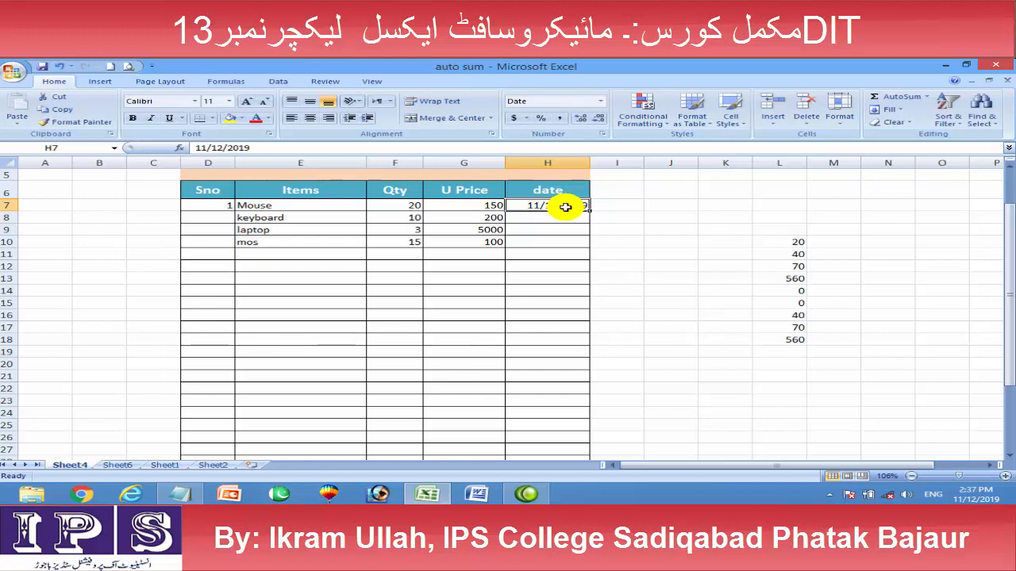
Step: Fill H7:H27 of the date column with a date series by day using step value 1, and undo the fill
left_click_drag(565, 207, 553, 452)
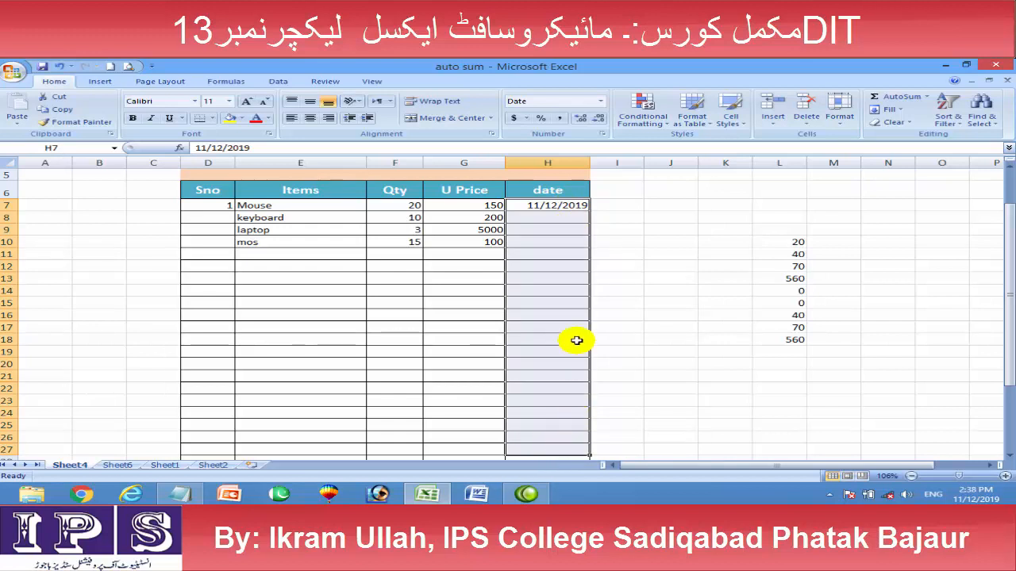
left_click(887, 109)
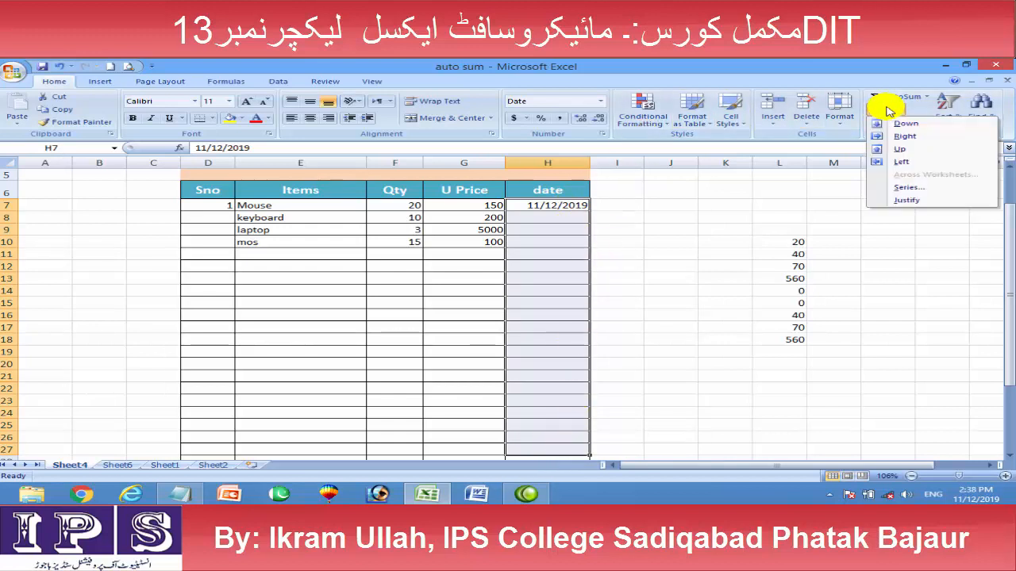
left_click(903, 187)
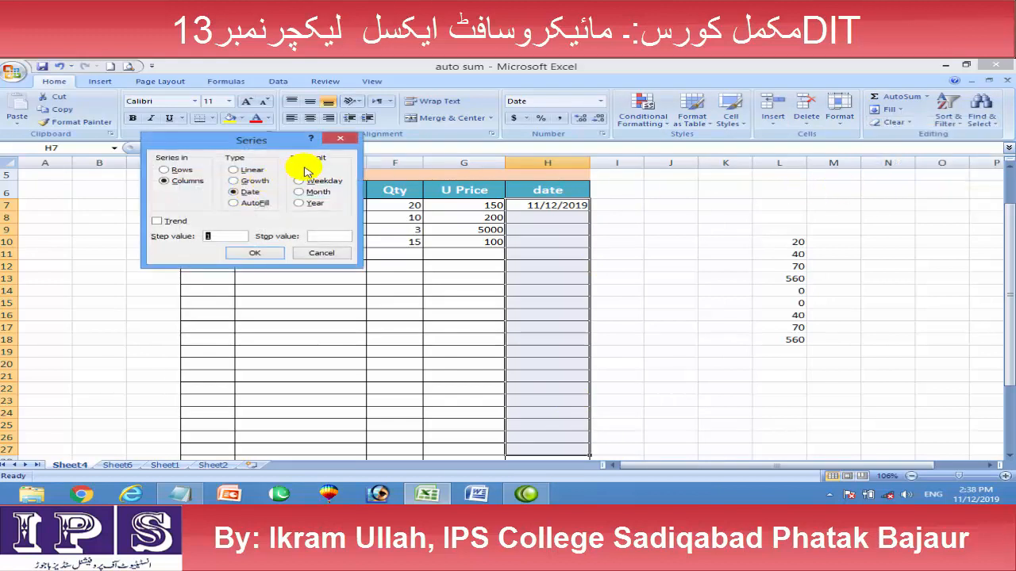
left_click(256, 254)
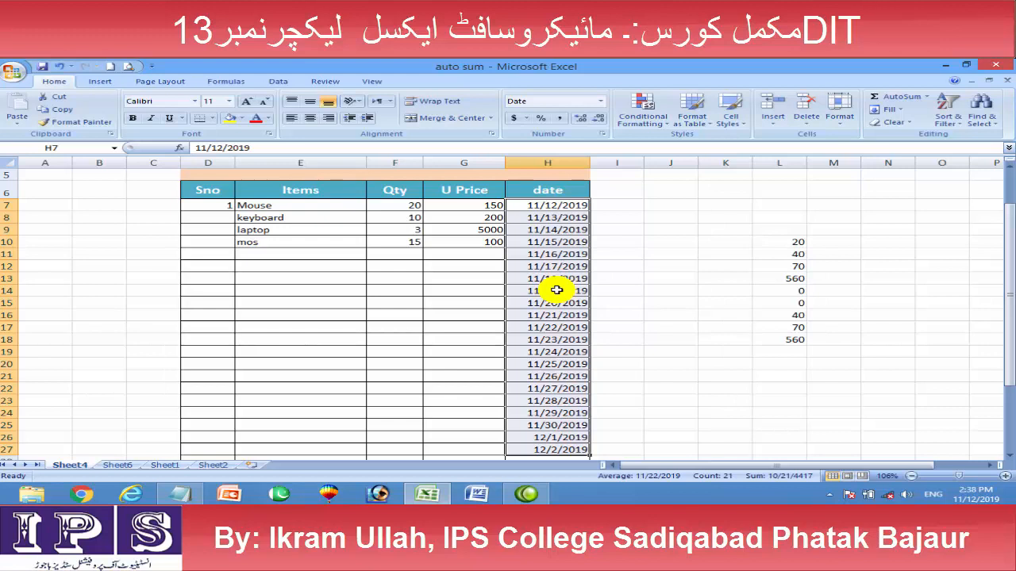
key("ctrl+z")
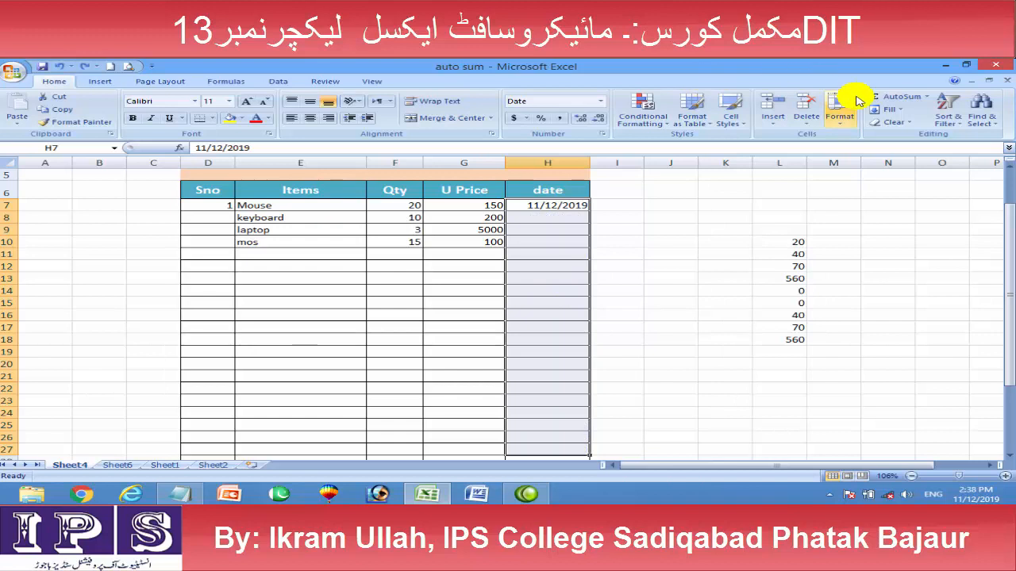
Step: Fill H7:H27 with a date series in columns using the Weekday unit, and undo the fill
left_click(889, 111)
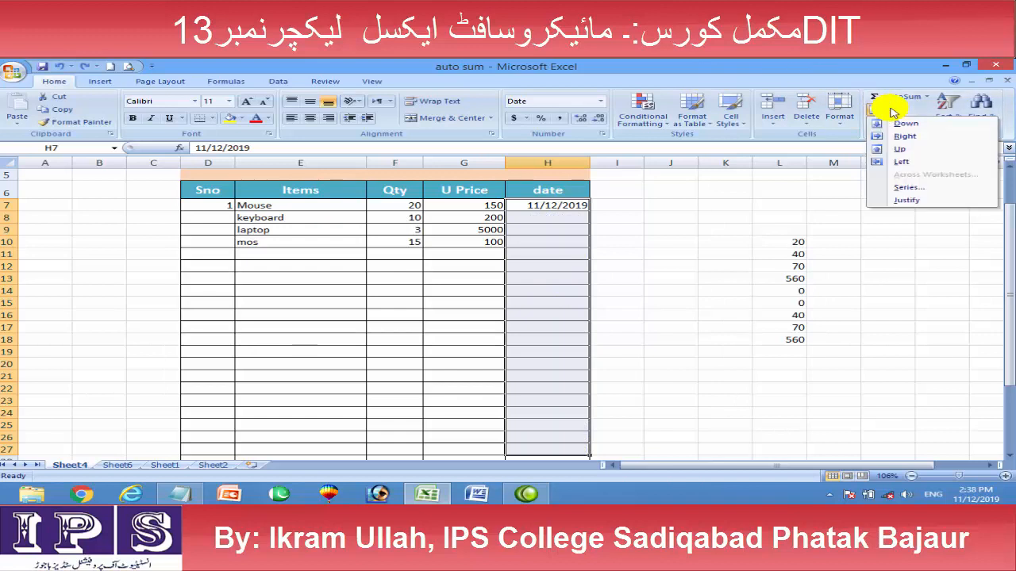
left_click(904, 187)
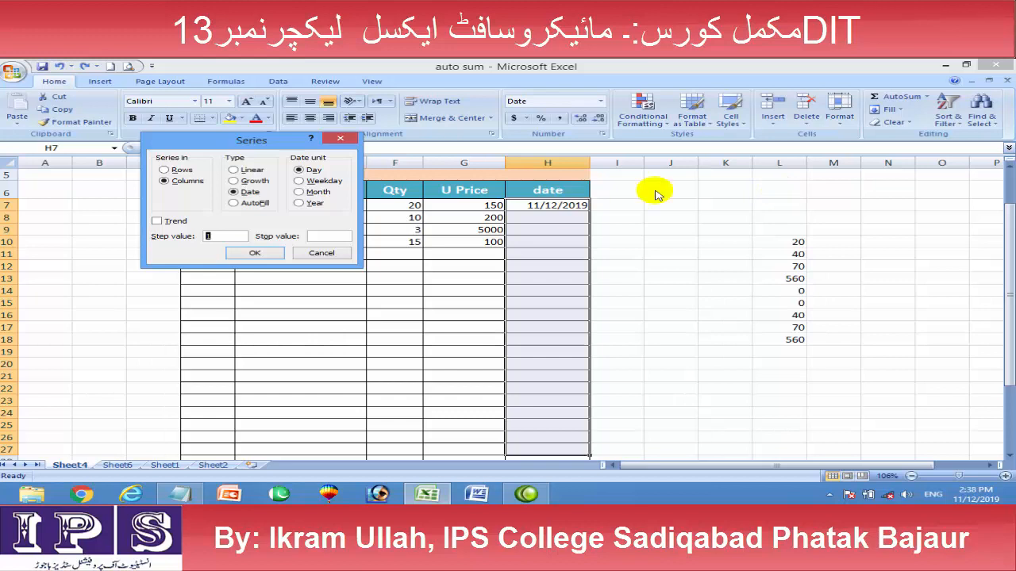
left_click(321, 181)
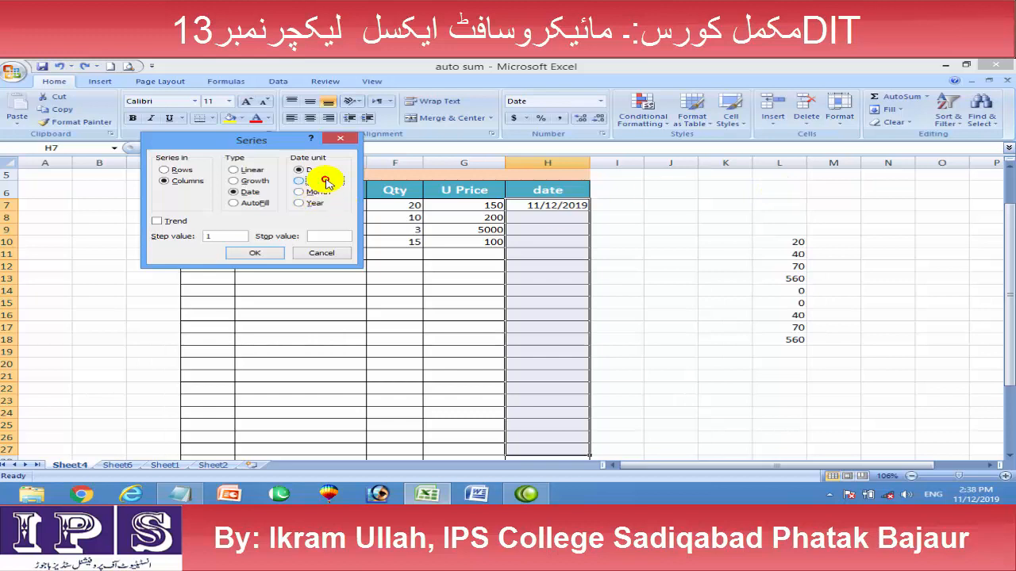
left_click(255, 253)
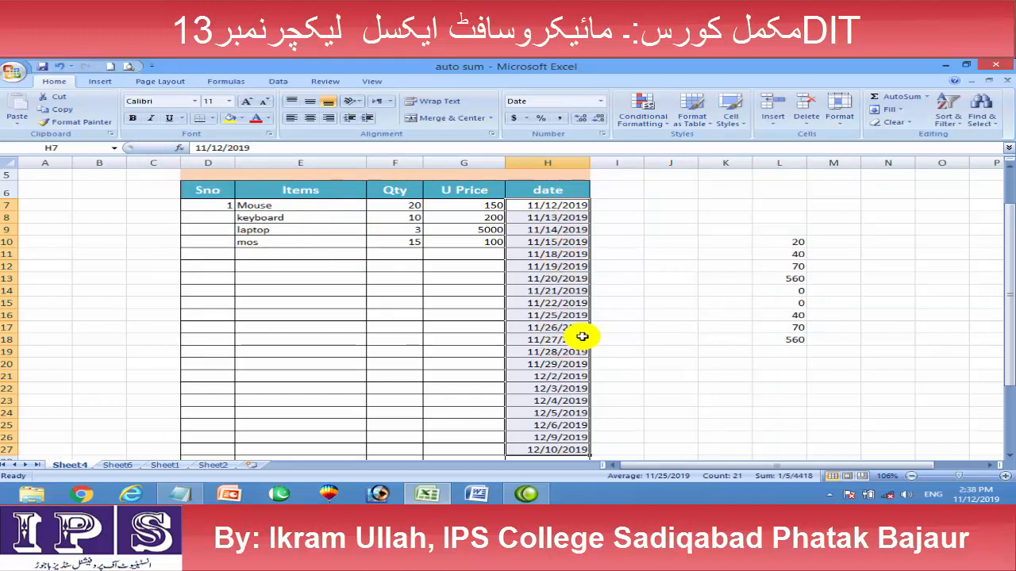
key("ctrl+z")
Step: Fill H7:H27 with a date series in columns using the Month unit, and undo the fill
left_click(885, 110)
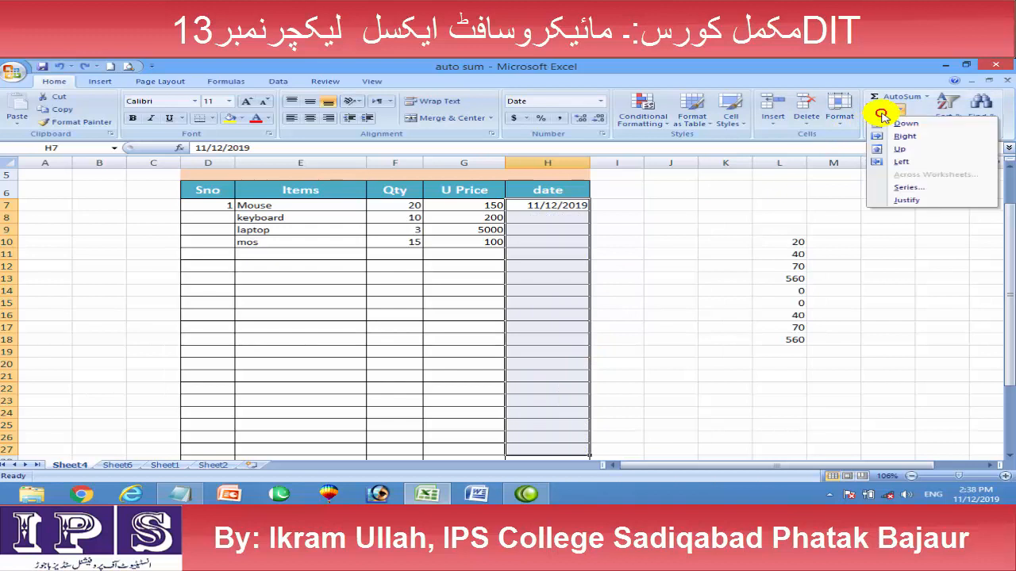
left_click(904, 187)
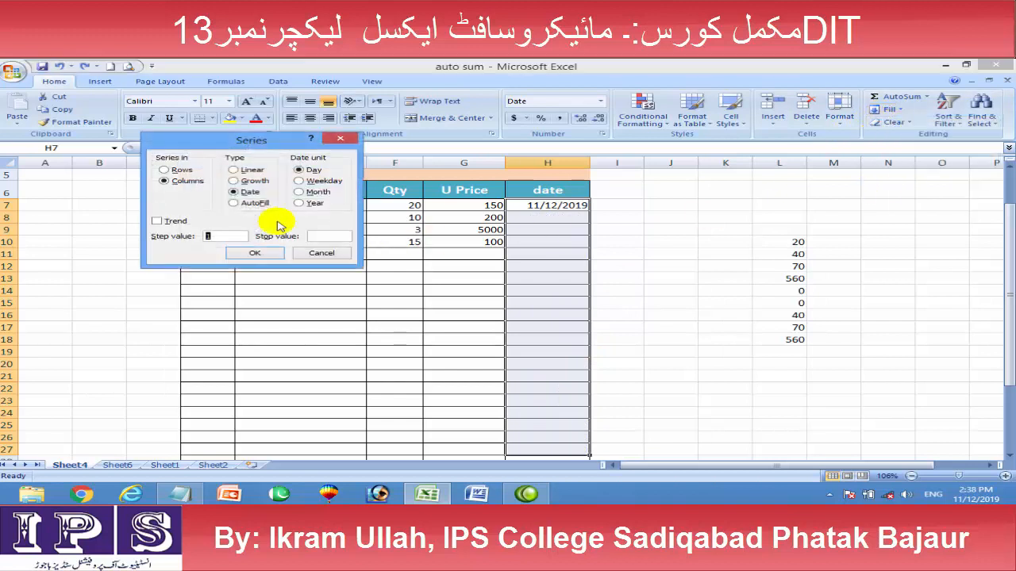
left_click(301, 192)
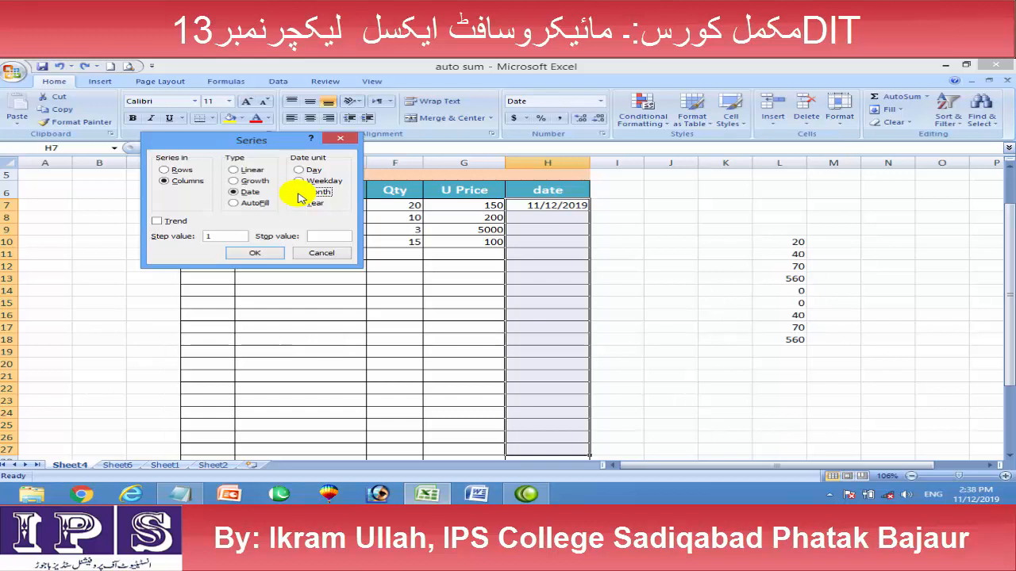
left_click_drag(312, 141, 480, 142)
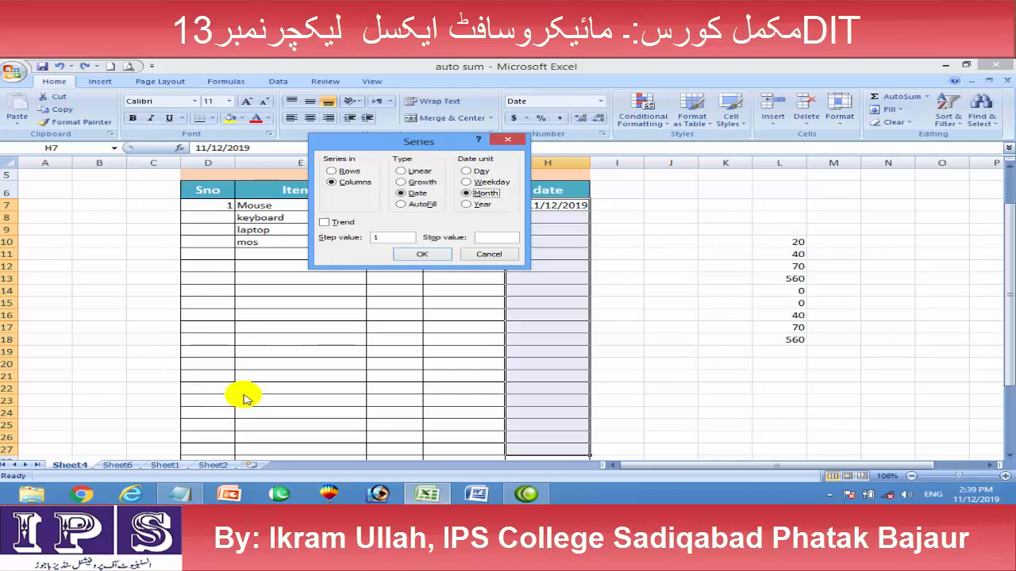
left_click(418, 253)
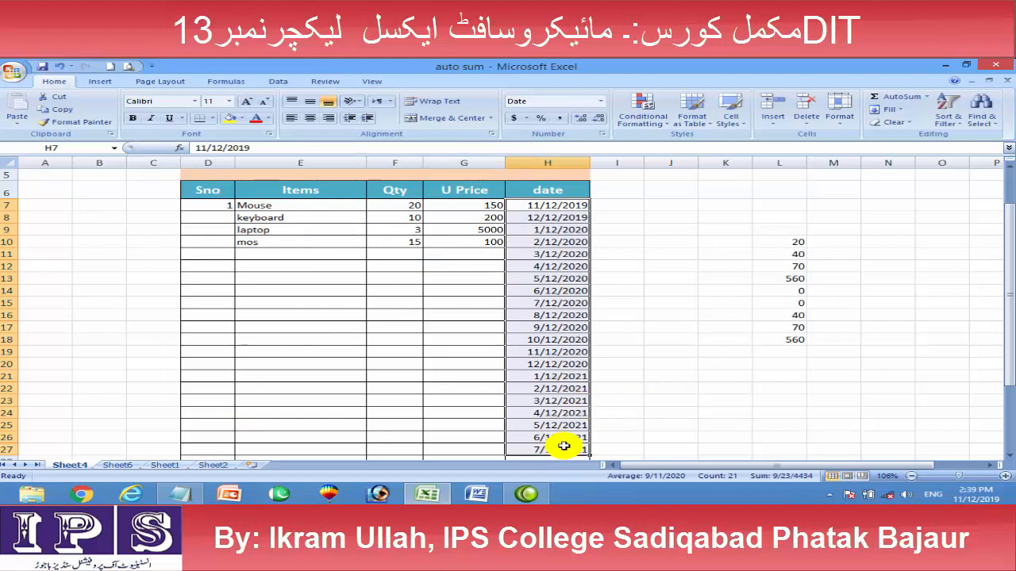
key("ctrl+z")
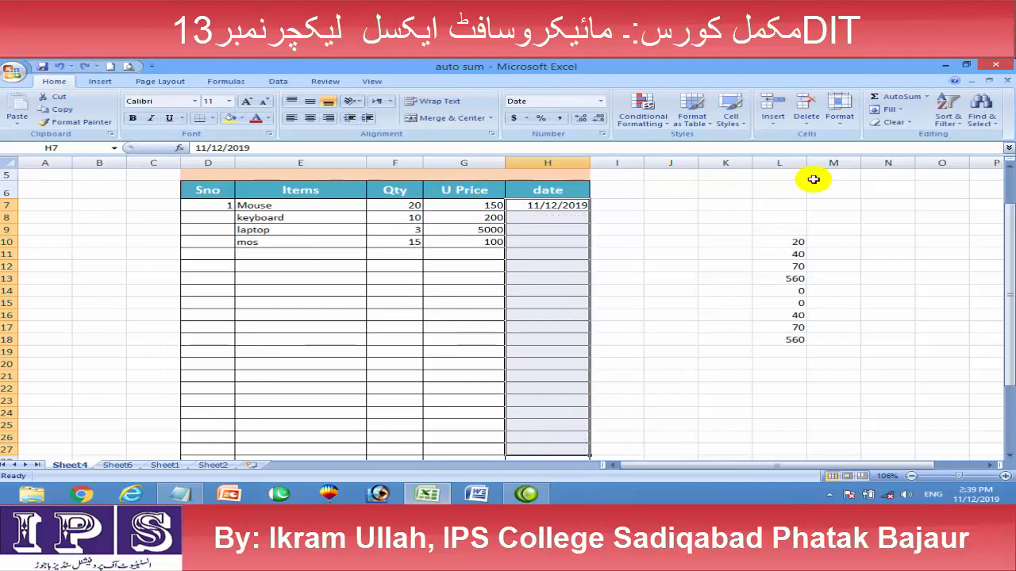
Step: Fill H7:H27 with a date series in columns using the Year unit and step value 1, and undo the fill
left_click(839, 109)
left_click(881, 109)
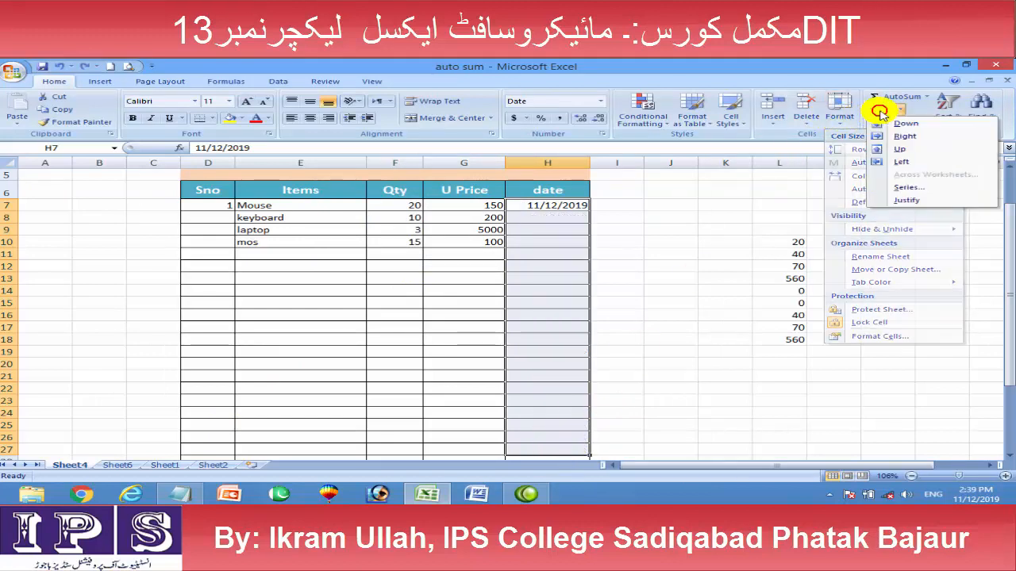
left_click(904, 187)
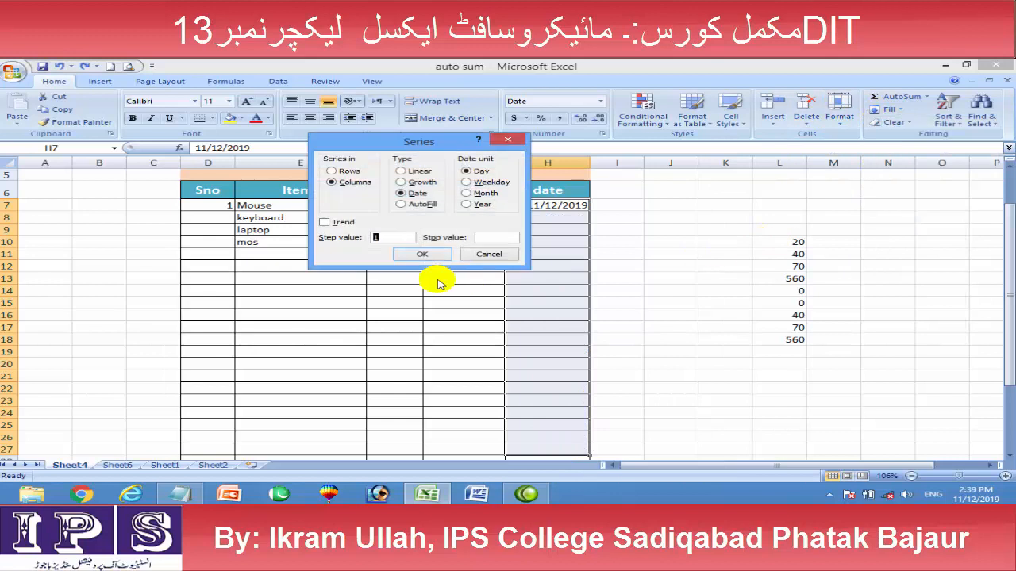
left_click(467, 204)
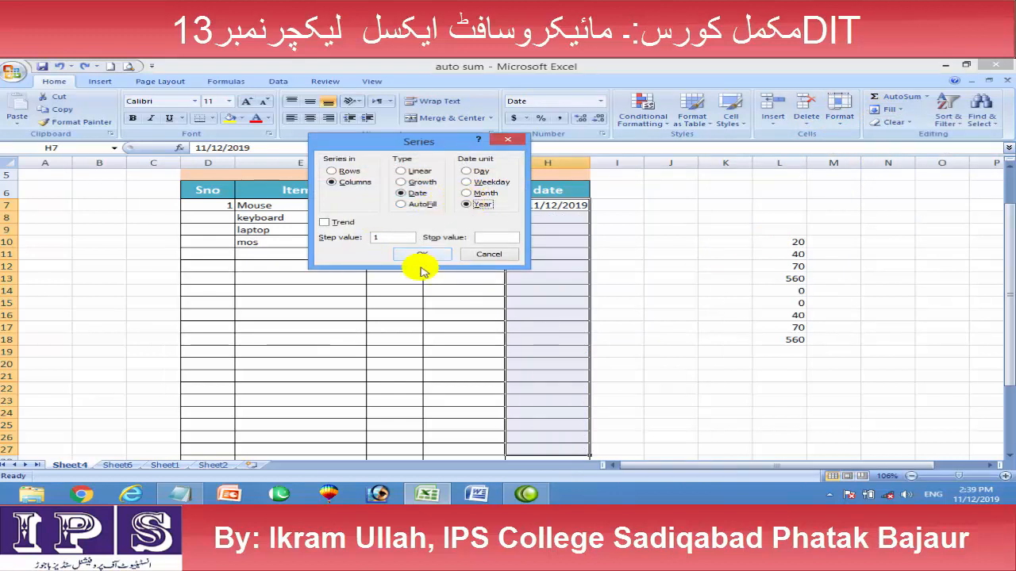
left_click(422, 254)
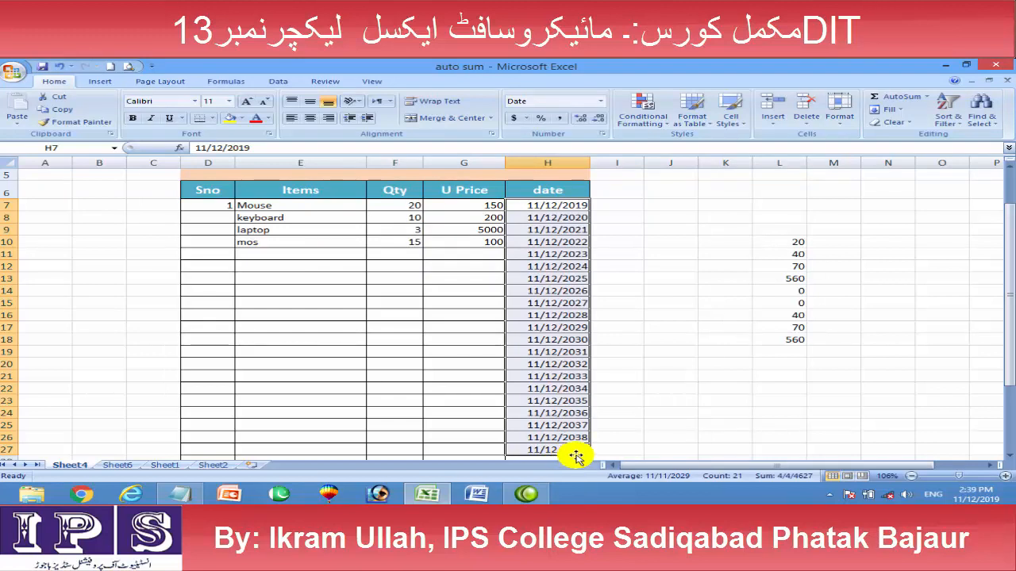
key("ctrl+z")
left_click(891, 109)
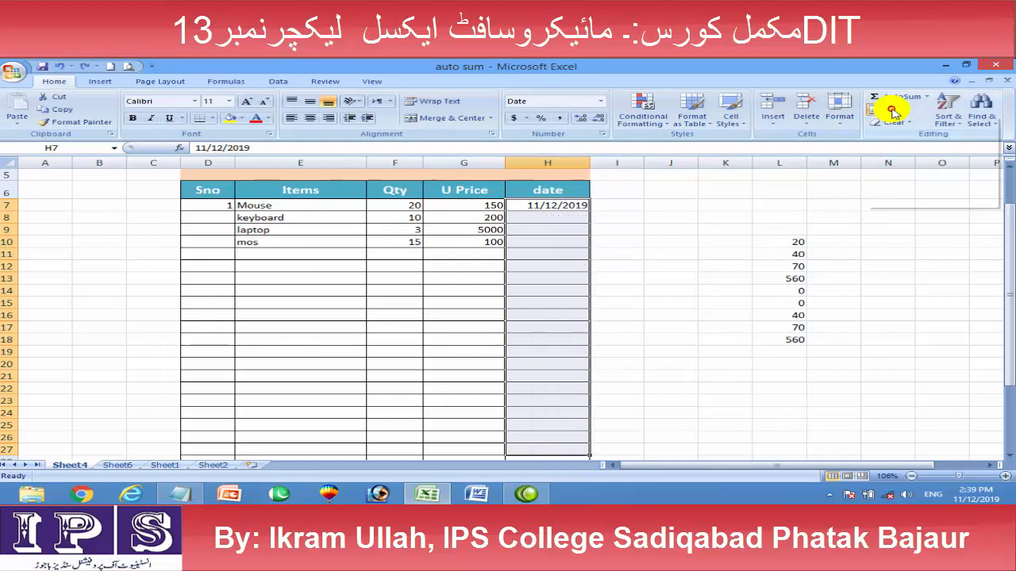
left_click(900, 189)
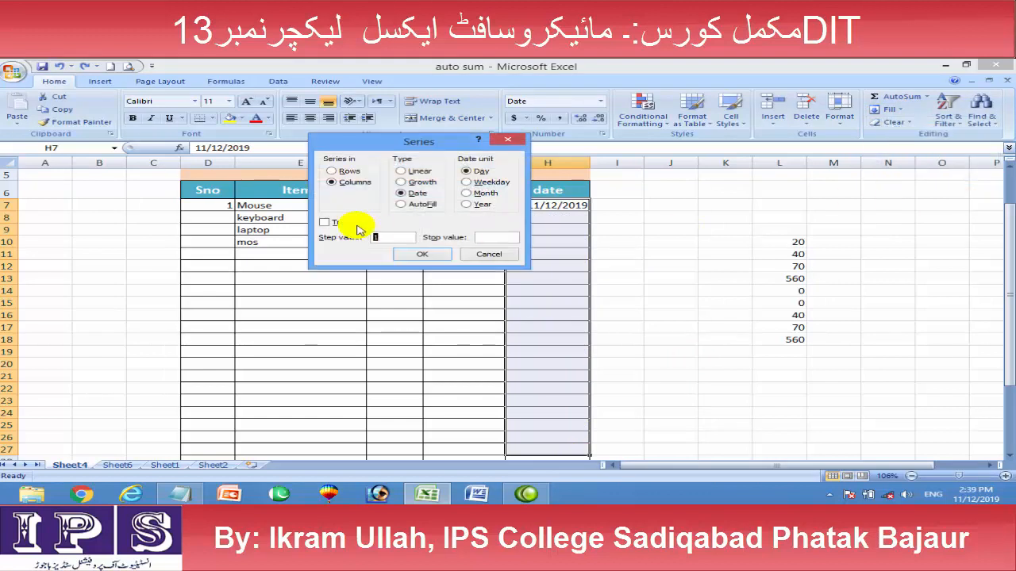
left_click(407, 205)
left_click_drag(388, 145, 607, 106)
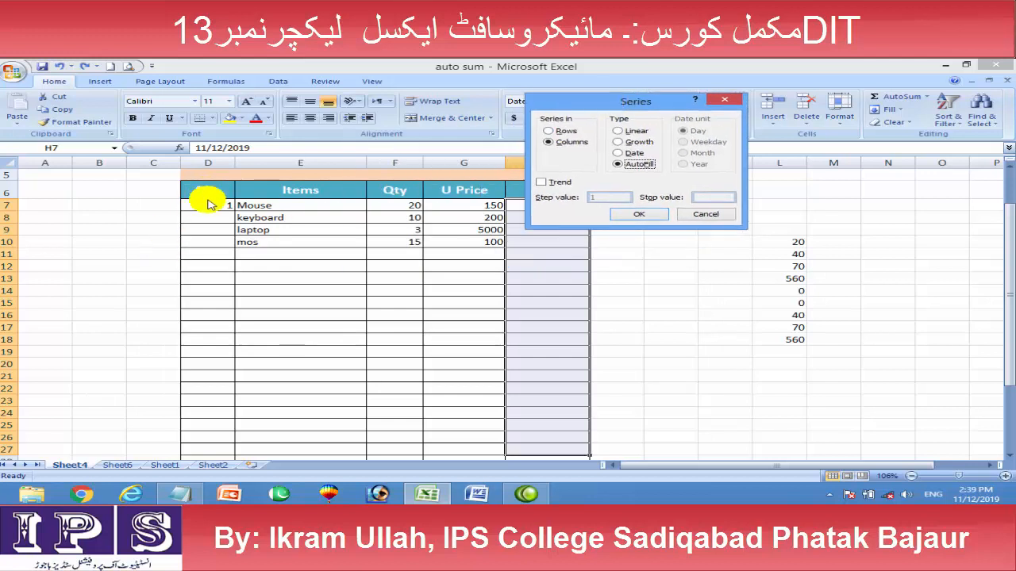
left_click(544, 182)
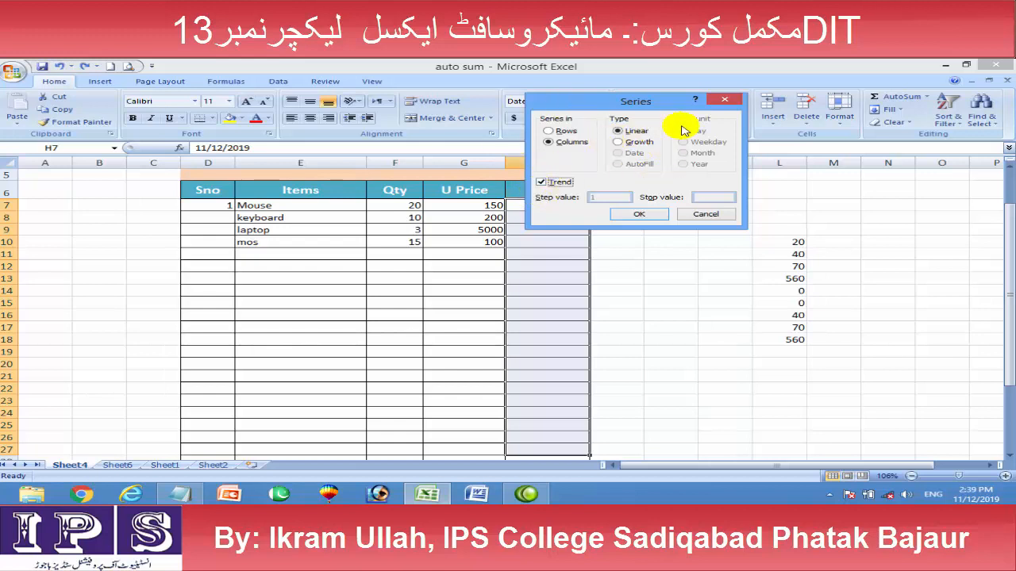
left_click(723, 99)
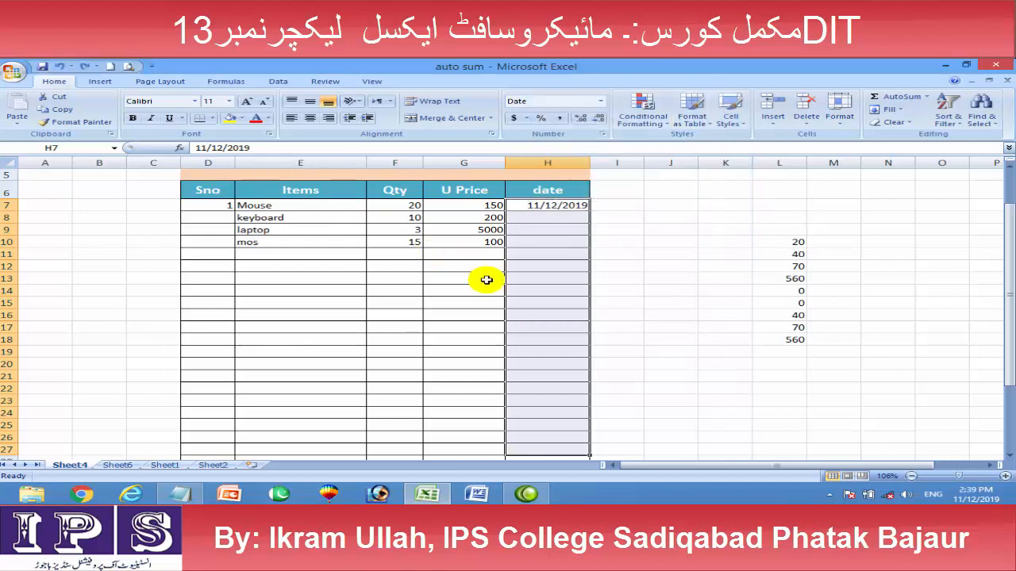
left_click(627, 314)
left_click(894, 108)
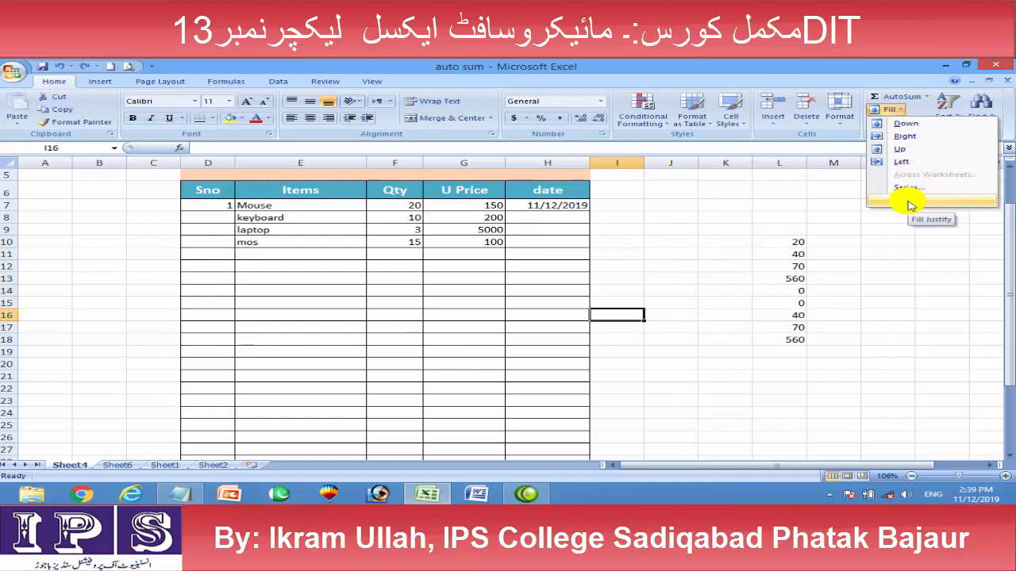
left_click(672, 213)
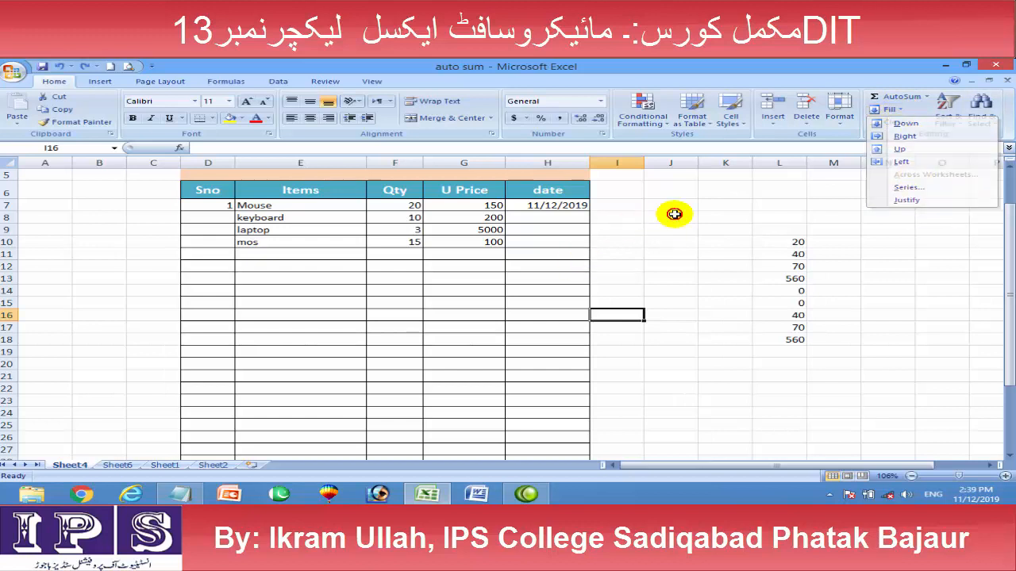
left_click(672, 215)
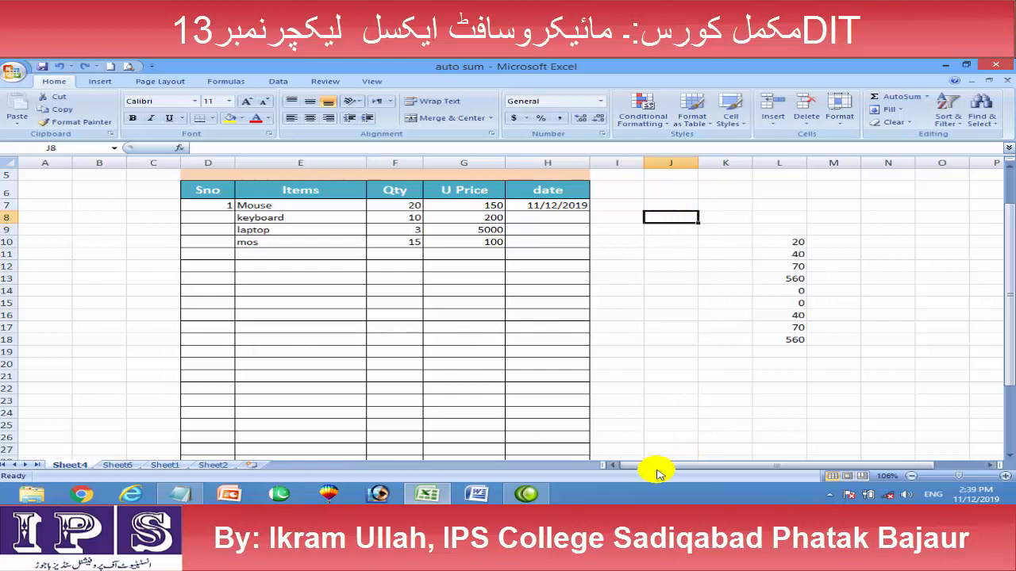
Step: Enter the text "IPS SADIQ ABAD PHATTAK BAJAUR" in cell K7, outside the table
left_click_drag(714, 468, 746, 468)
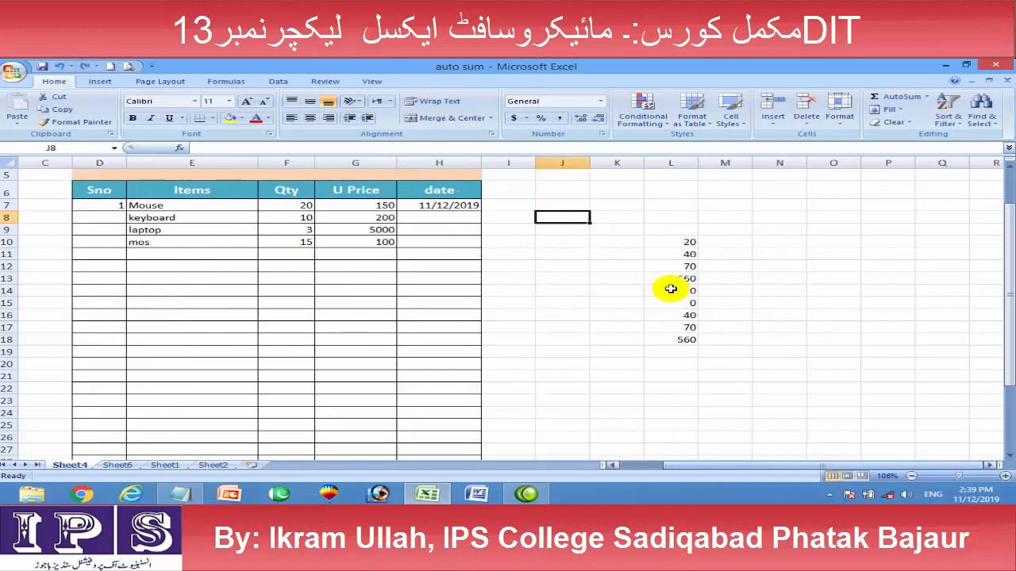
left_click(605, 206)
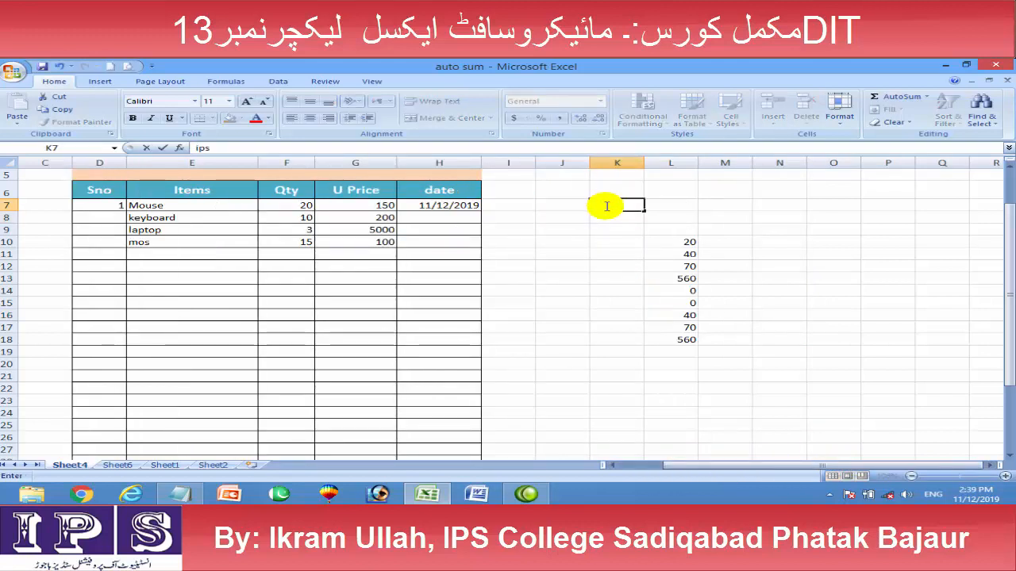
key("Right")
key("Left")
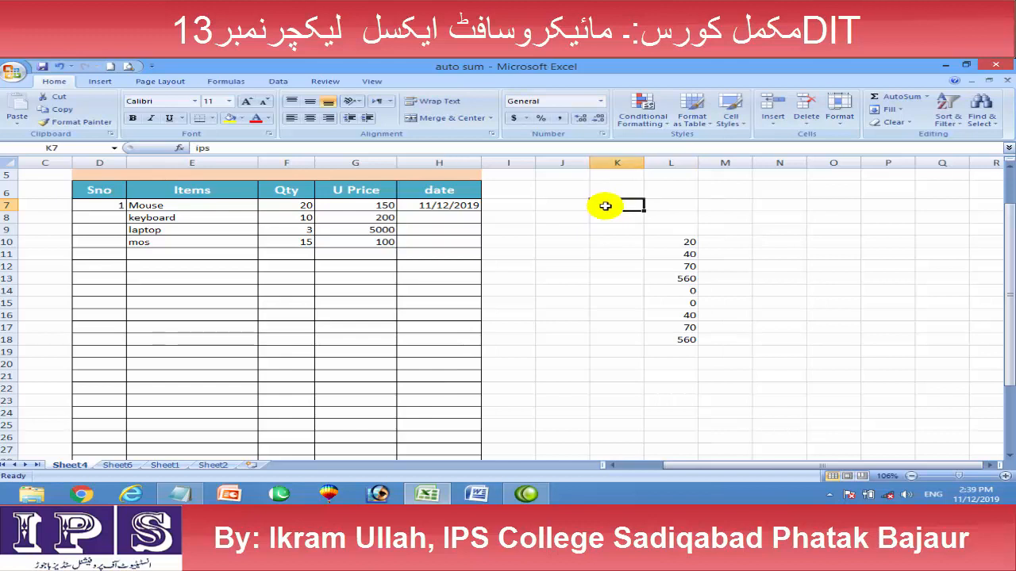
type("IPS")
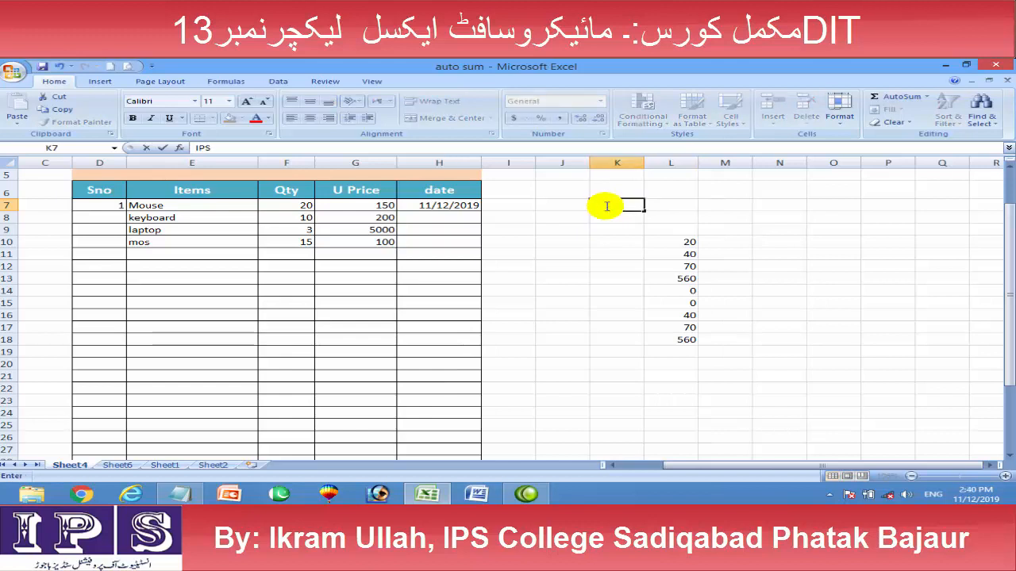
type(" SADQI")
key("BackSpace")
key("BackSpace")
type("IQ ABAD")
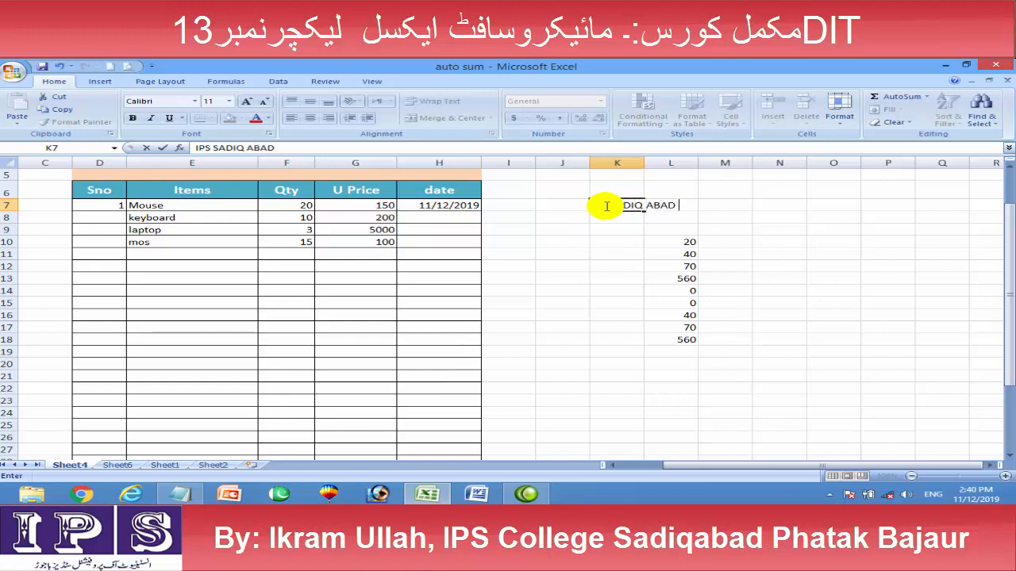
type(" PHATTAK BAJAUR")
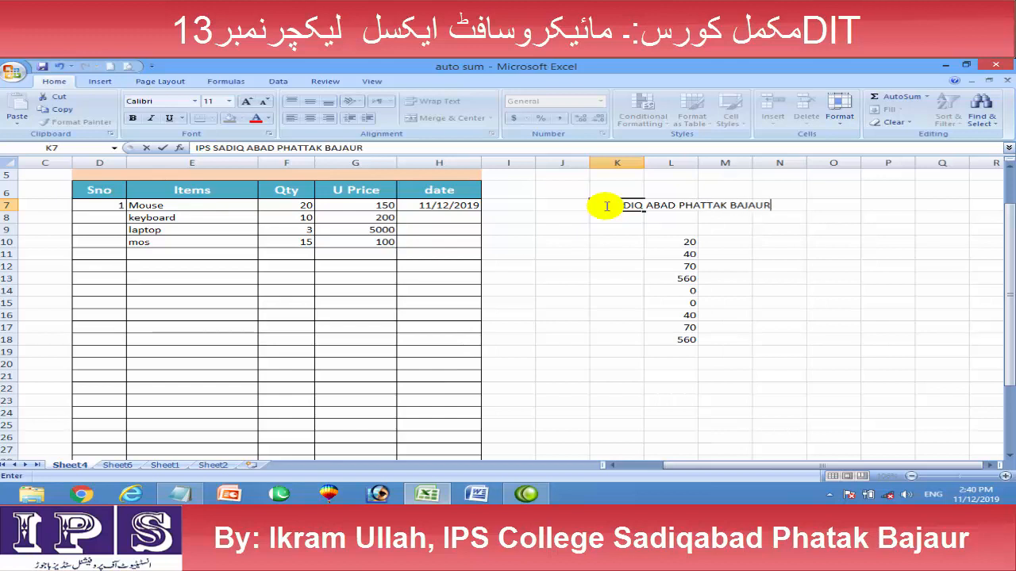
left_click(662, 270)
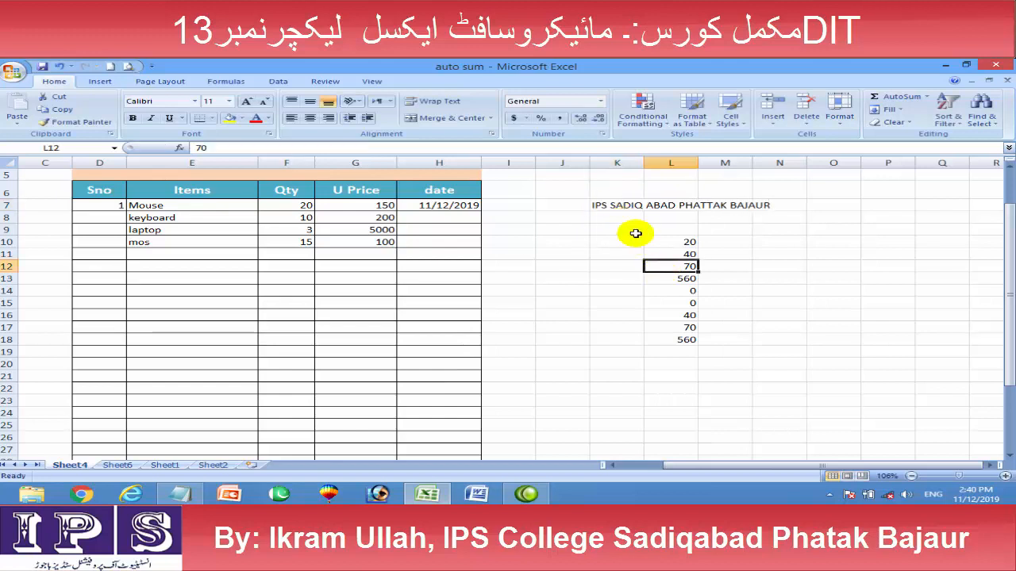
Step: Turn on Wrap Text for the long text in K7, and turn it off again
left_click(607, 202)
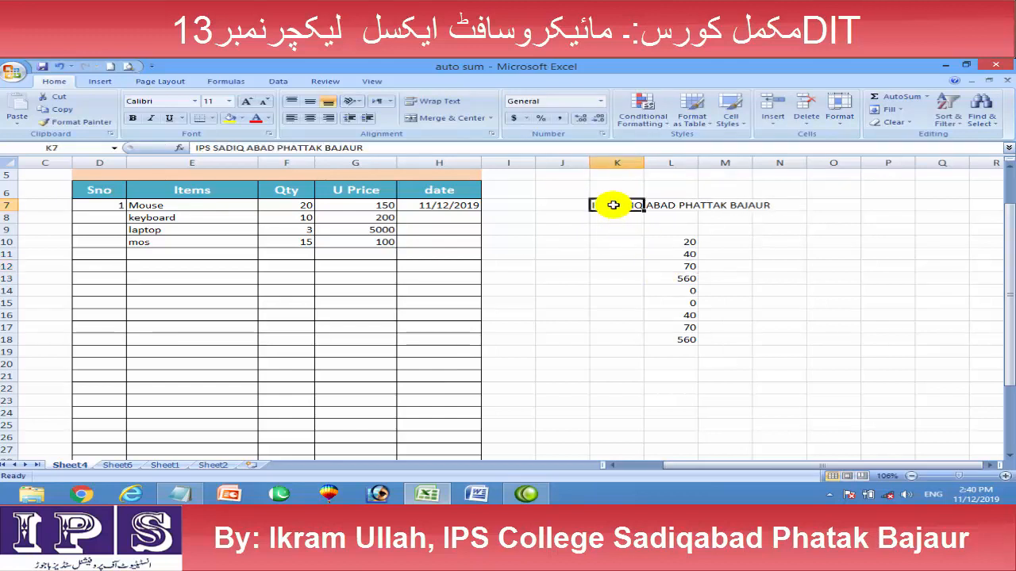
left_click(429, 106)
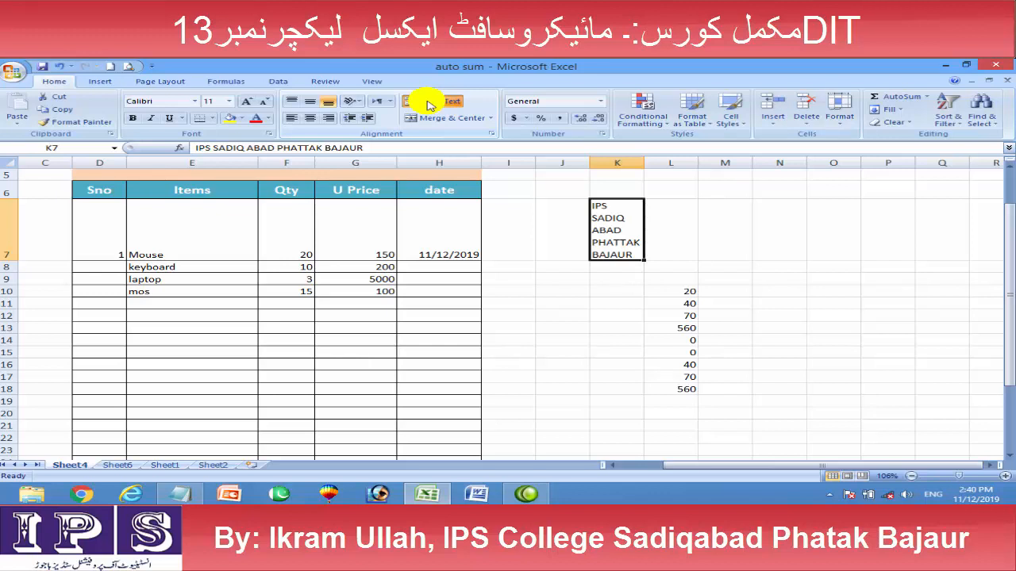
left_click(427, 104)
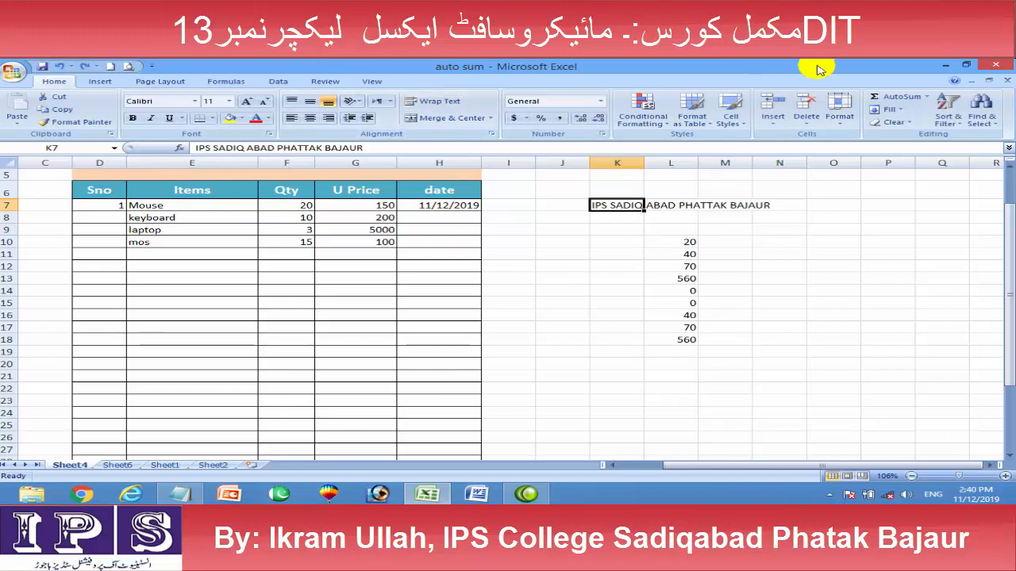
Step: Apply Fill Justify to K7 to distribute its text over the cells below, letting it extend beyond the selected cell
left_click(882, 110)
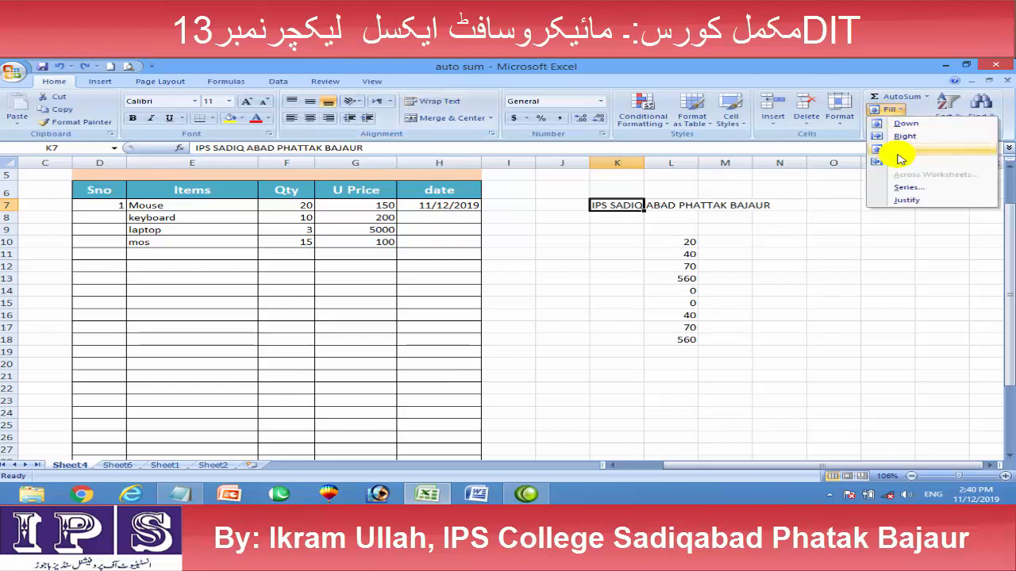
left_click(902, 201)
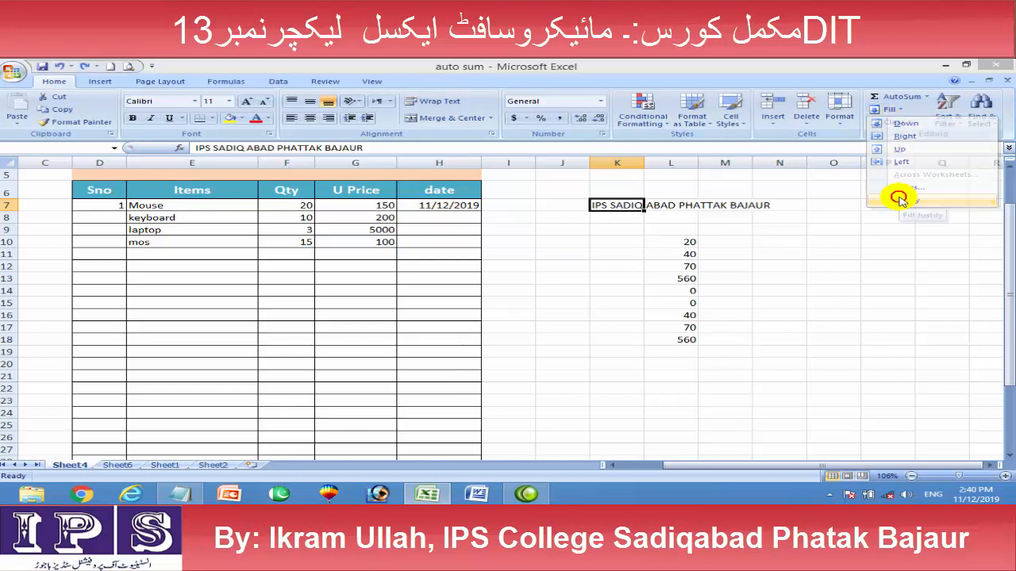
left_click(480, 307)
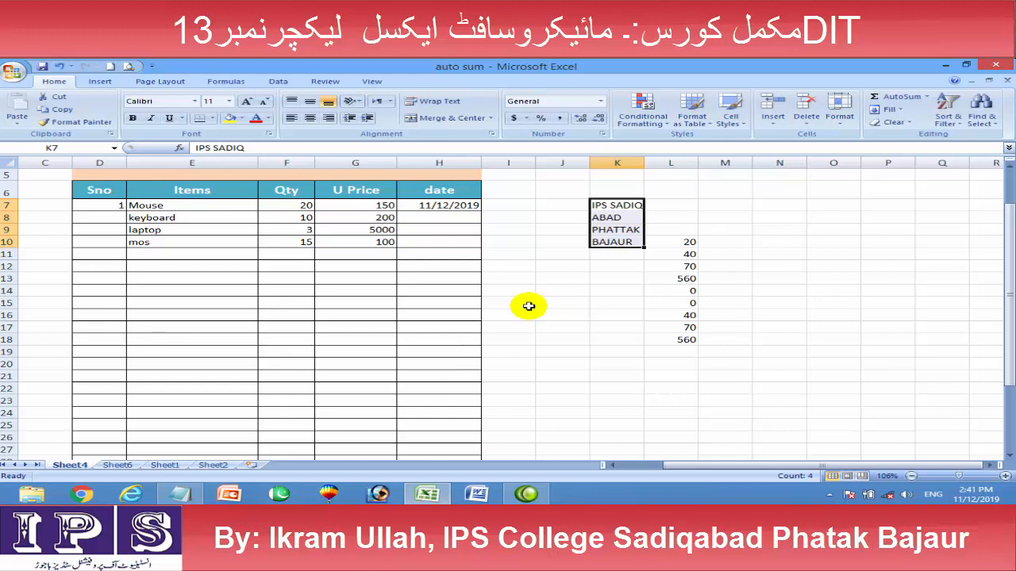
left_click(563, 327)
left_click(131, 253)
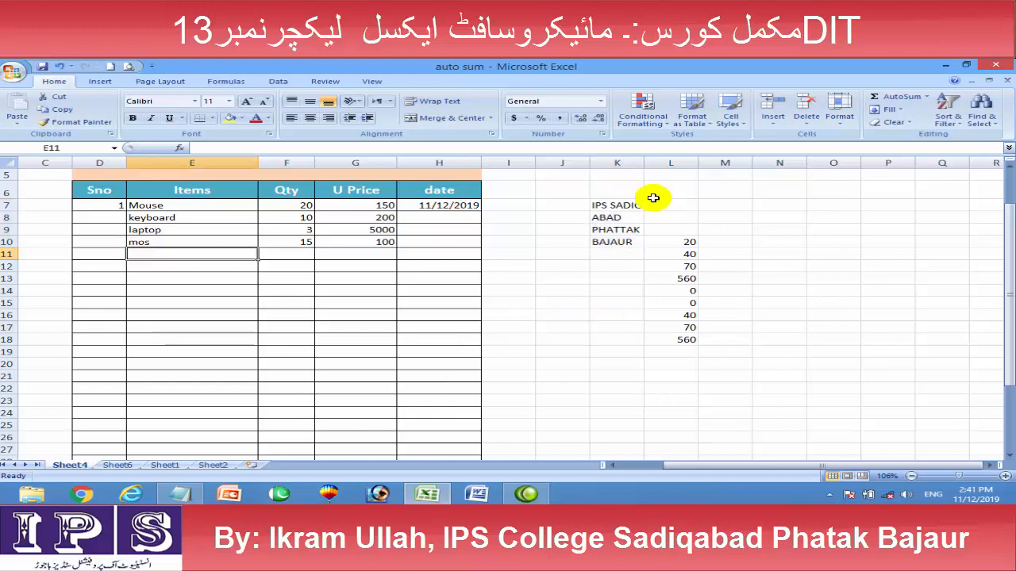
left_click(892, 123)
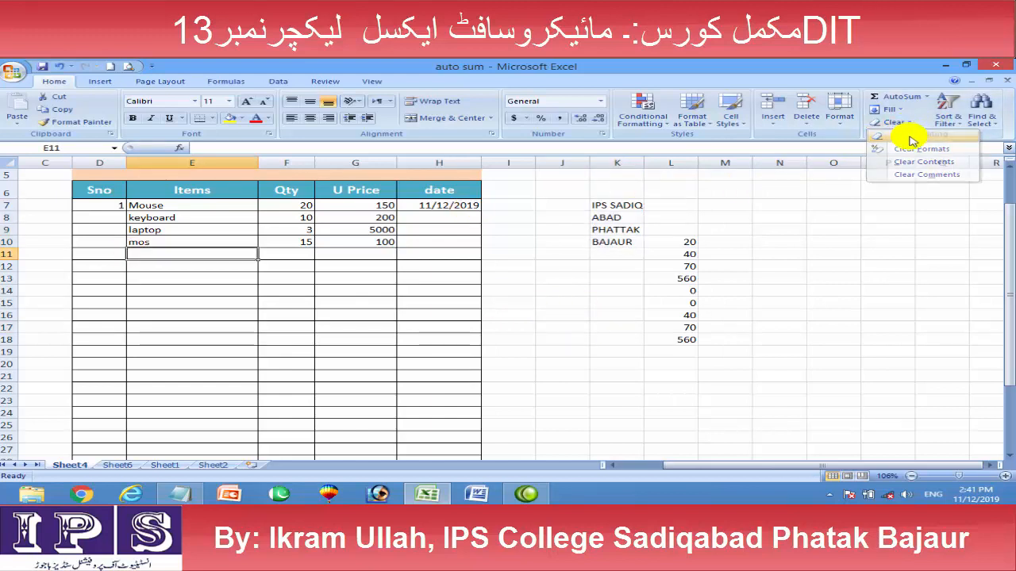
left_click(911, 141)
left_click(508, 277)
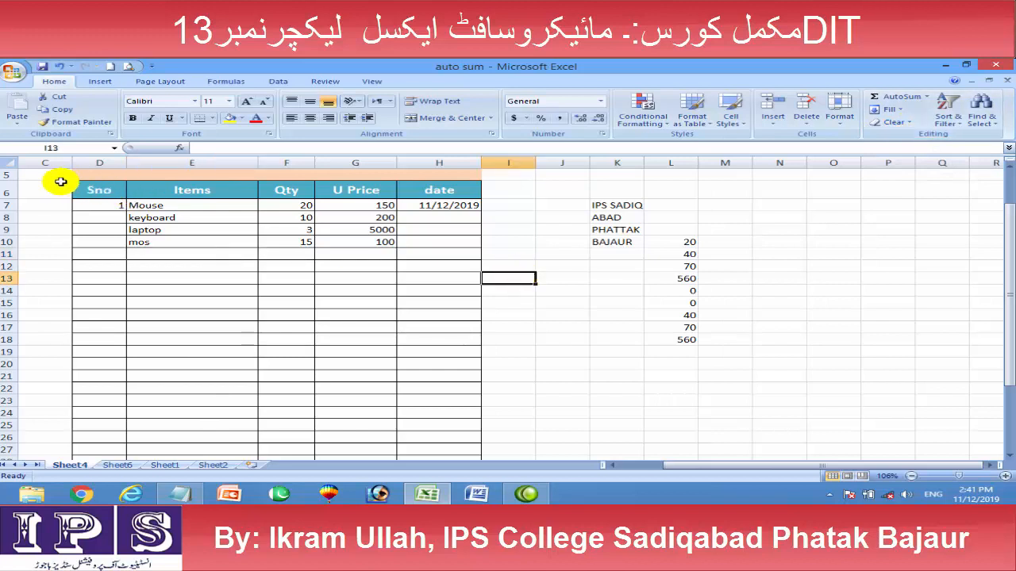
Step: Clear all contents and formatting from C5:I15, and undo the clearing
left_click_drag(55, 172, 508, 303)
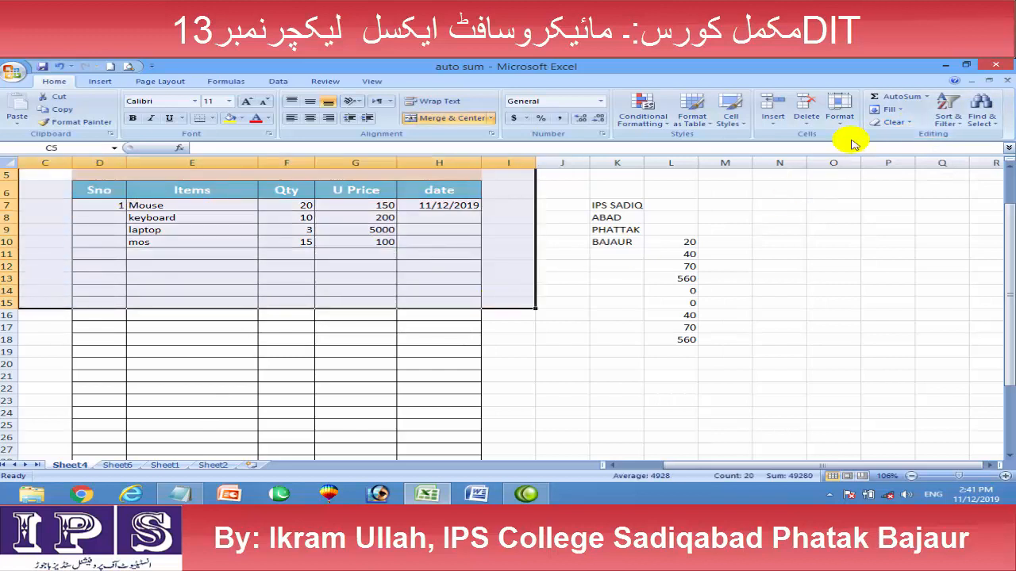
left_click(890, 125)
left_click(883, 137)
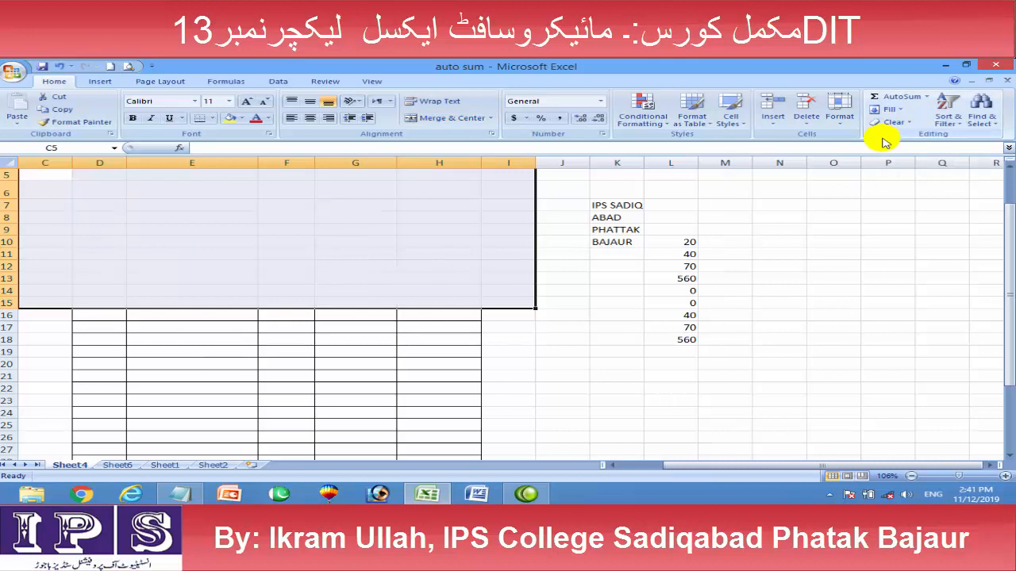
key("ctrl+z")
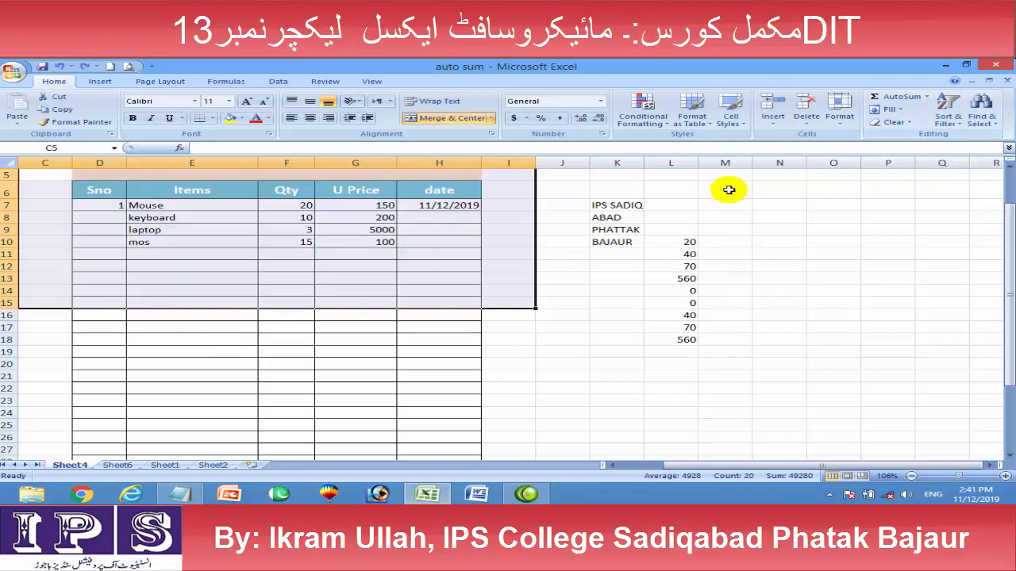
left_click(412, 338)
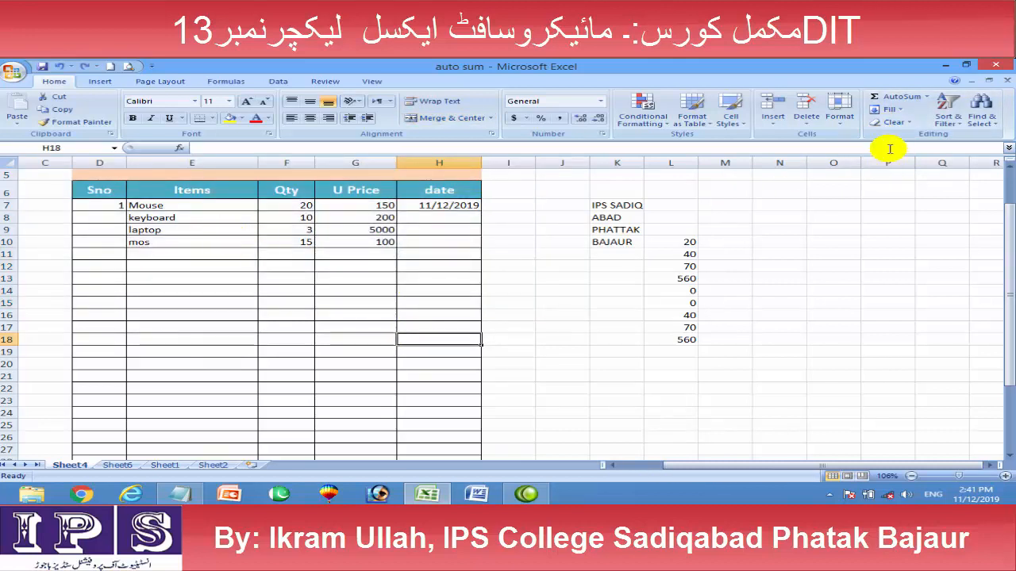
Step: Clear only the formats from the upper part of the table, C5:J10
left_click(890, 122)
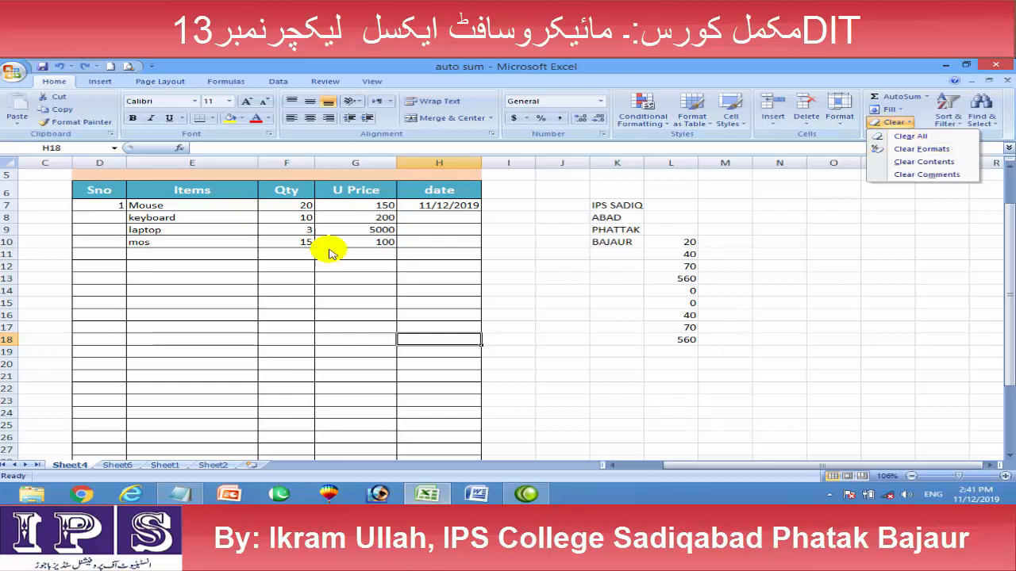
left_click(133, 262)
left_click_drag(45, 174, 556, 240)
left_click(893, 122)
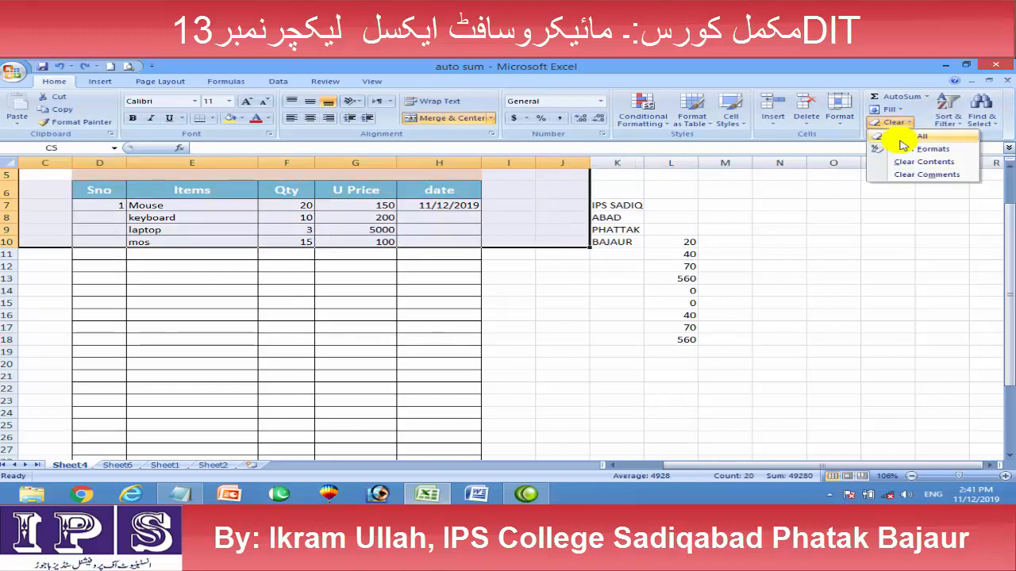
left_click(902, 150)
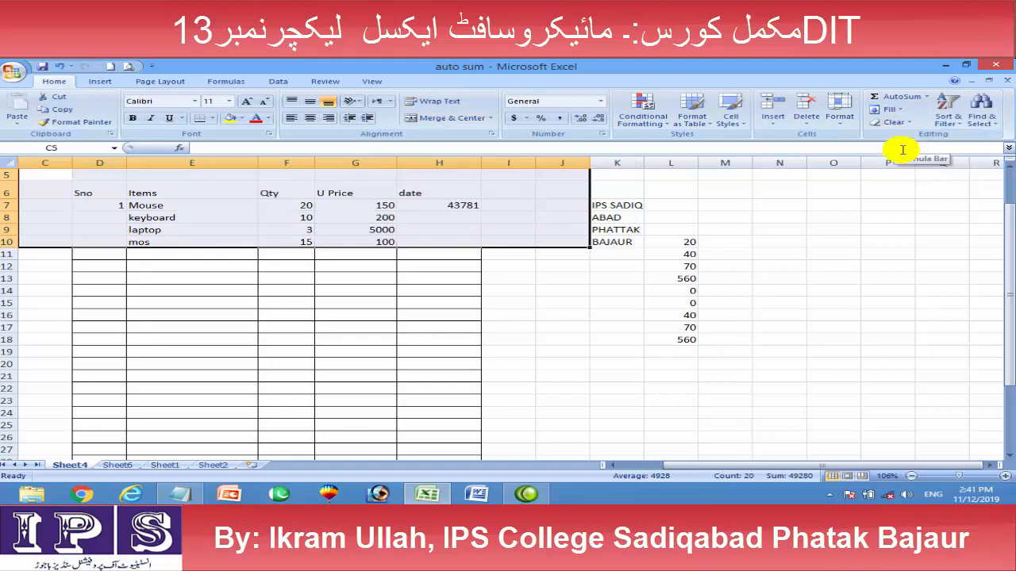
Step: Undo the format clearing, then try Clear Contents on C5:J10 and undo it
key("ctrl+z")
left_click(890, 123)
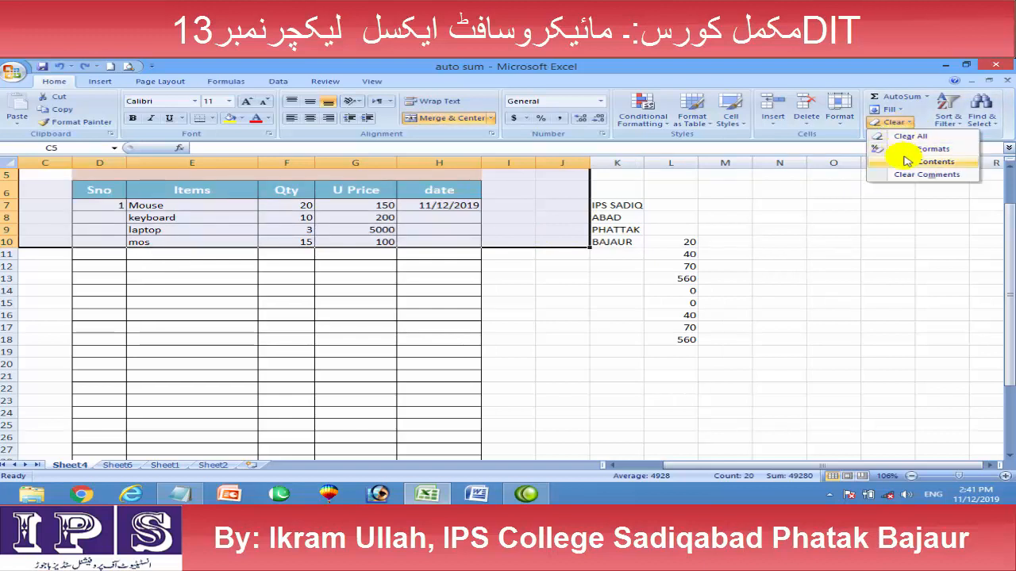
left_click(907, 159)
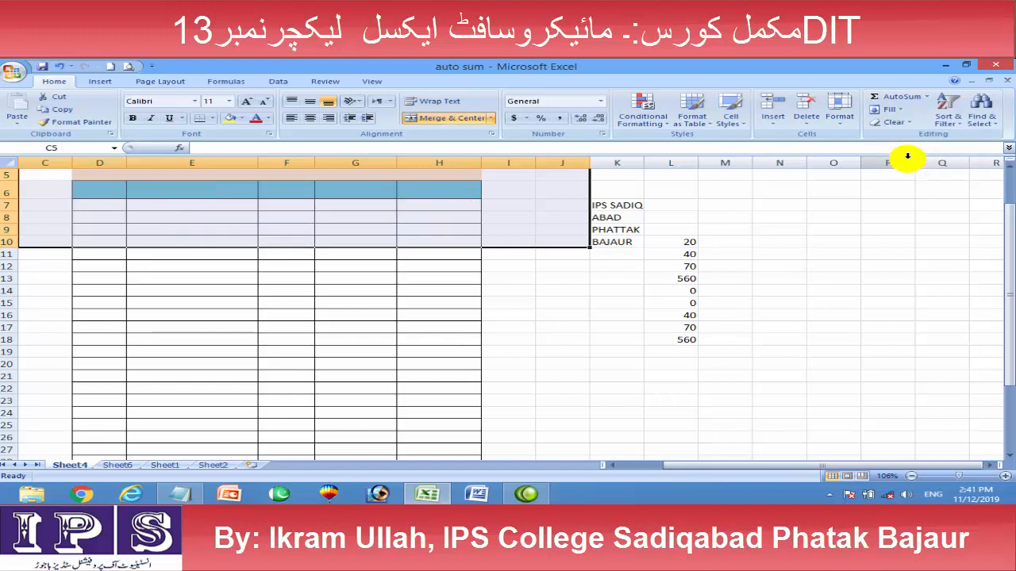
key("ctrl+z")
Step: Open the Go To Special dialog to view its selection options, and close it without selecting anything
left_click(890, 123)
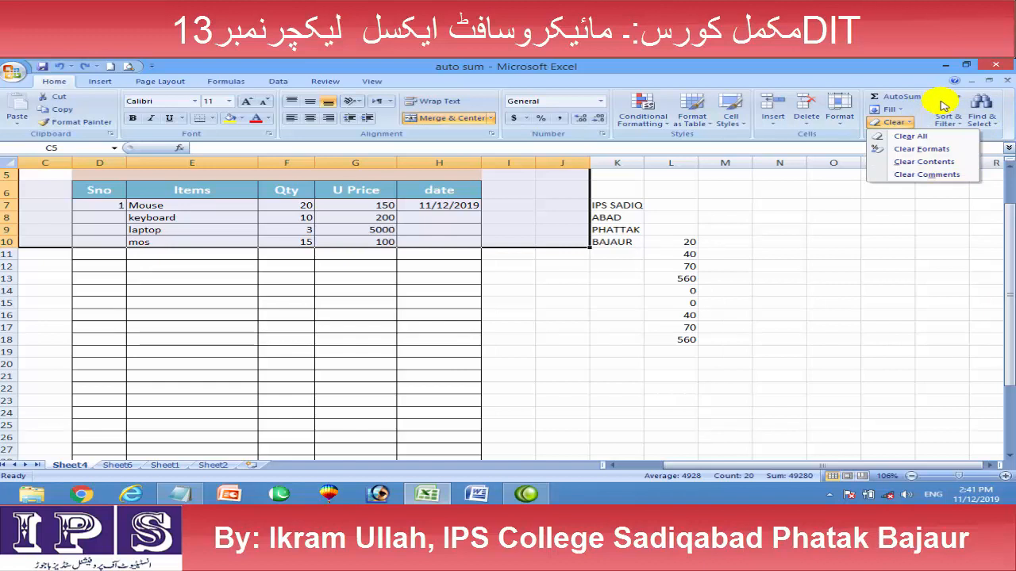
left_click(984, 111)
left_click(906, 174)
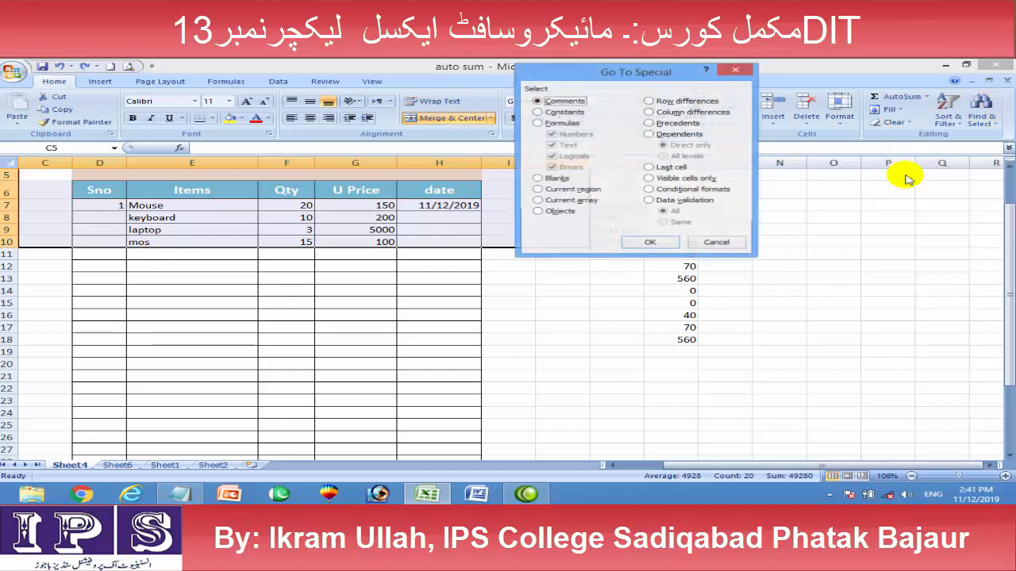
left_click_drag(586, 75, 369, 126)
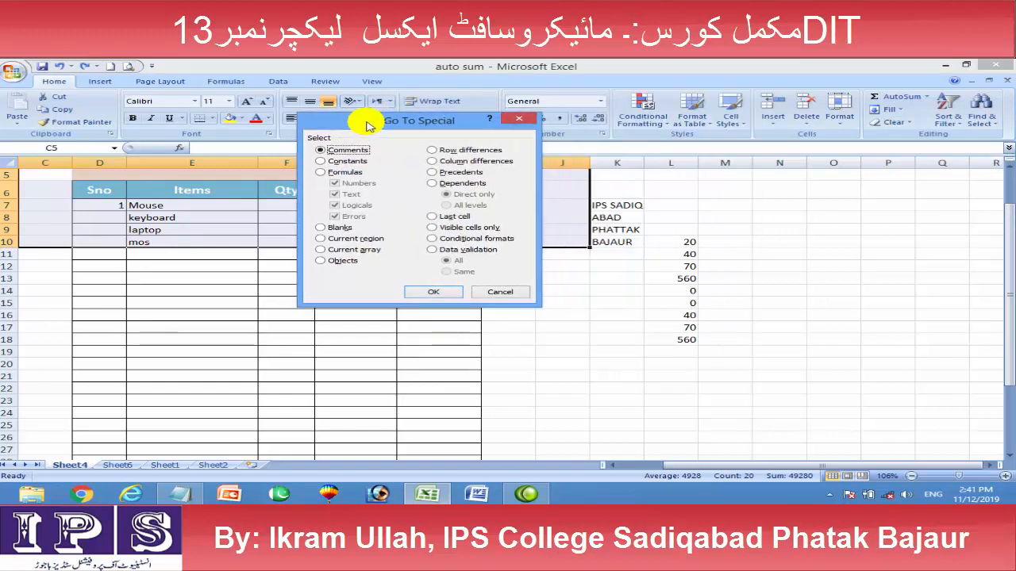
left_click(519, 120)
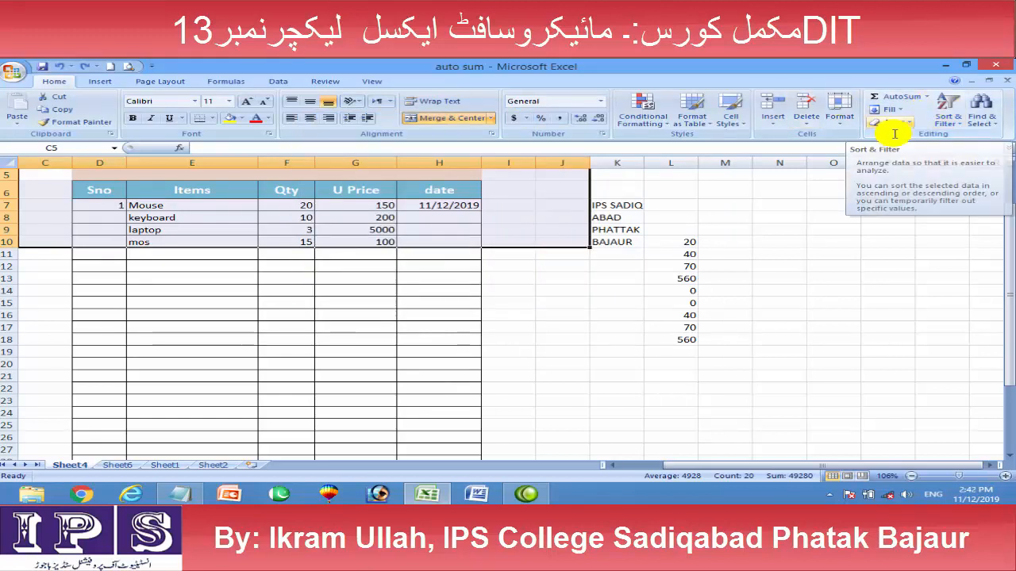
Step: Format D6:H17 as a table with headers, using a light blue banded style
left_click(516, 302)
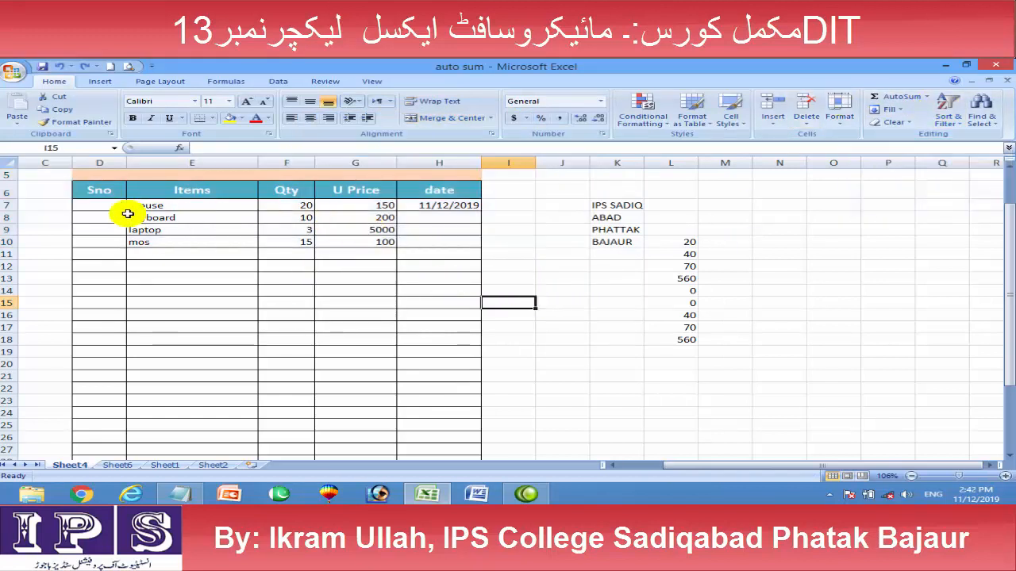
left_click(280, 266)
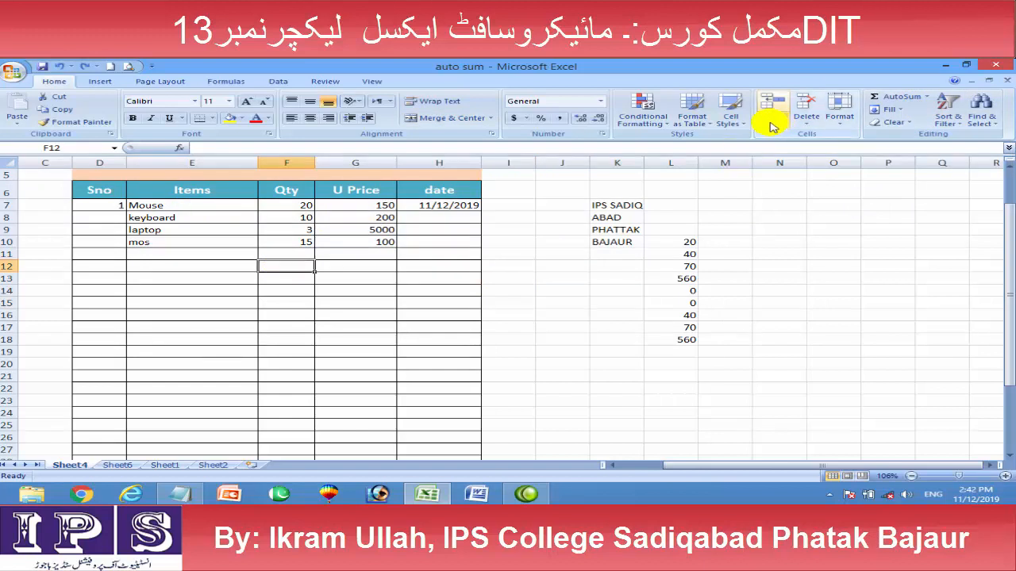
left_click(691, 106)
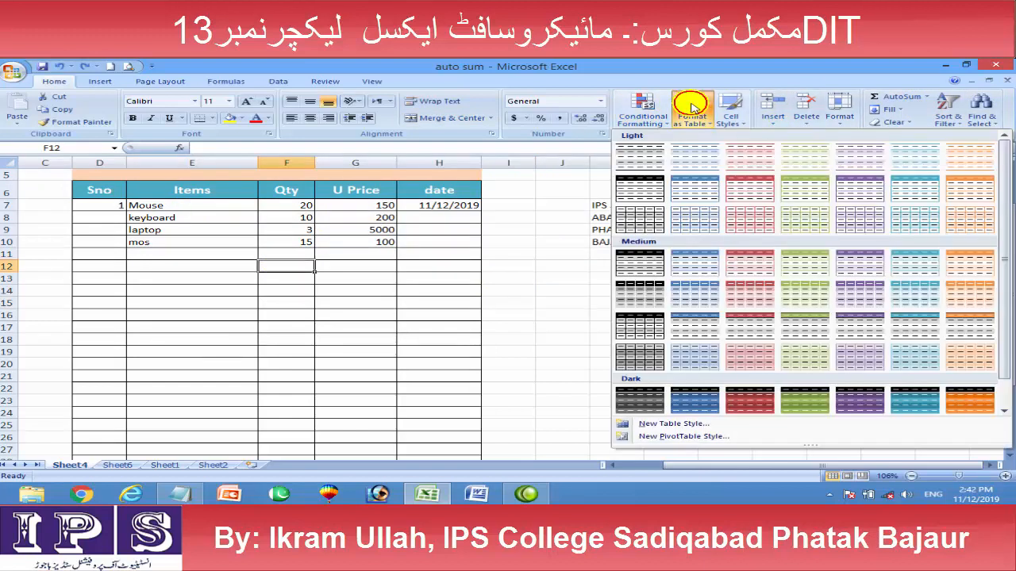
left_click(423, 283)
left_click_drag(109, 189, 446, 321)
left_click(696, 109)
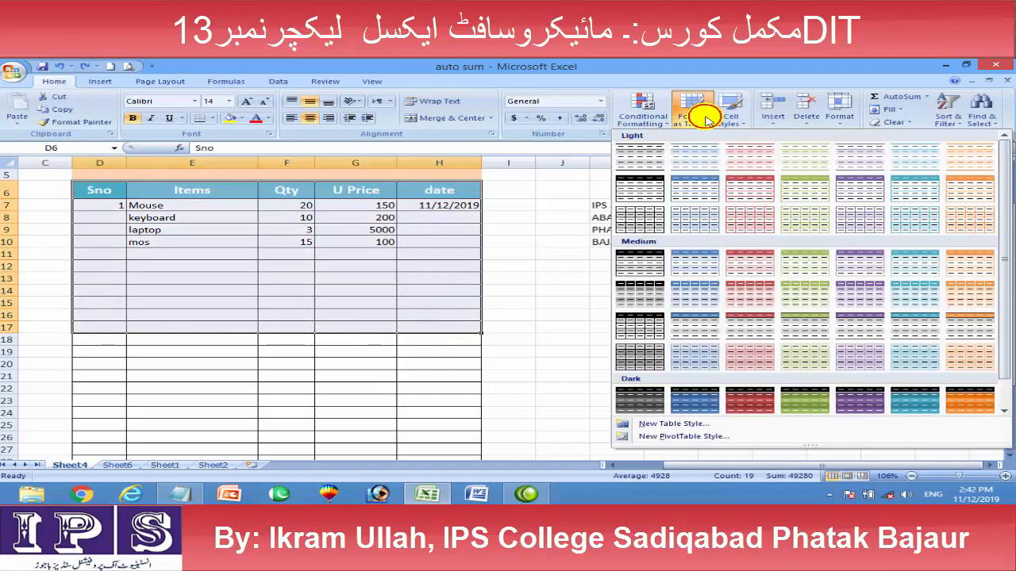
left_click(705, 218)
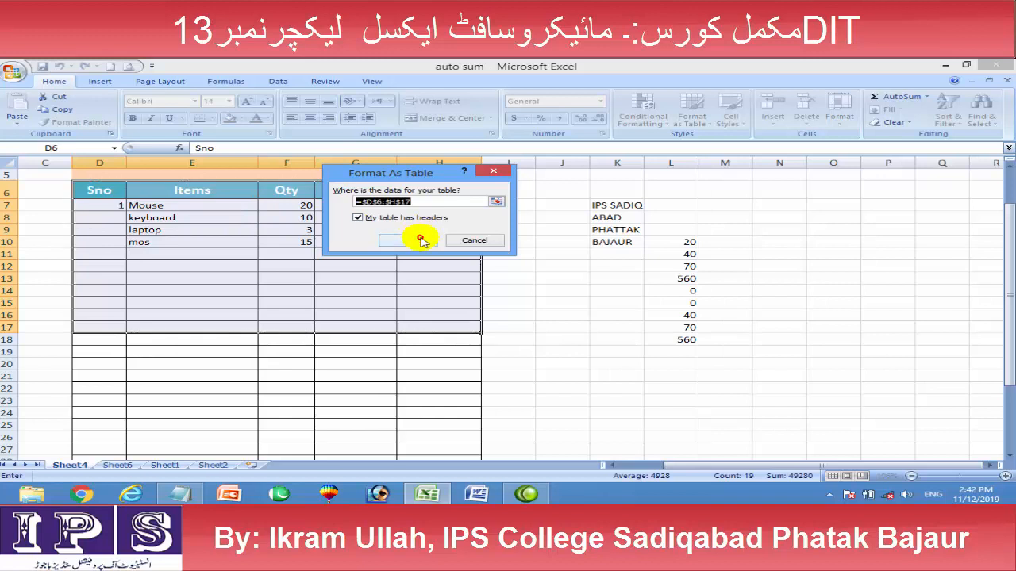
left_click(420, 240)
left_click(245, 218)
left_click(225, 190)
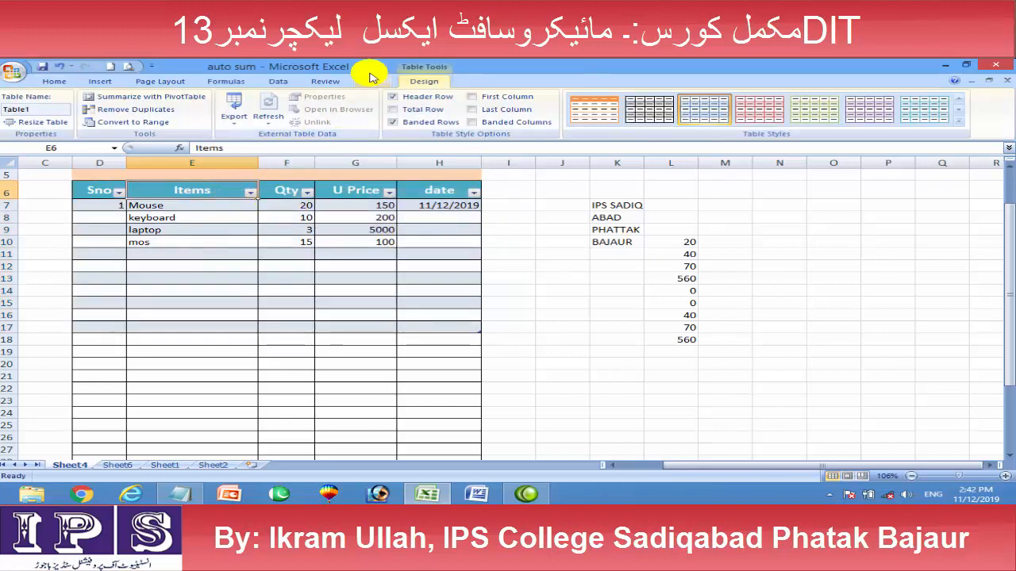
Step: Check the table's Filter command, switch to Sheet2, and look over the Sort & Filter options there
left_click(278, 81)
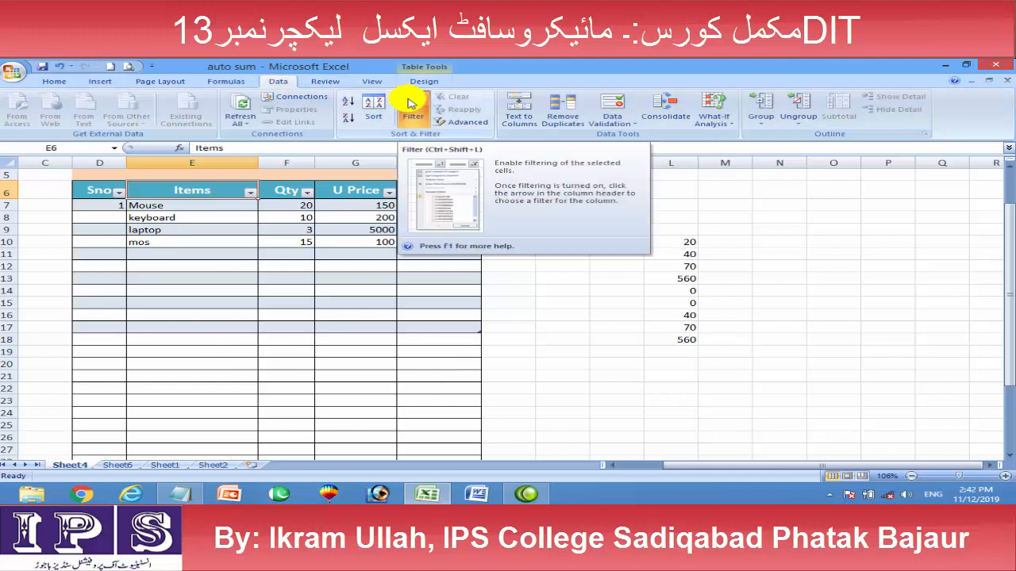
left_click(319, 253)
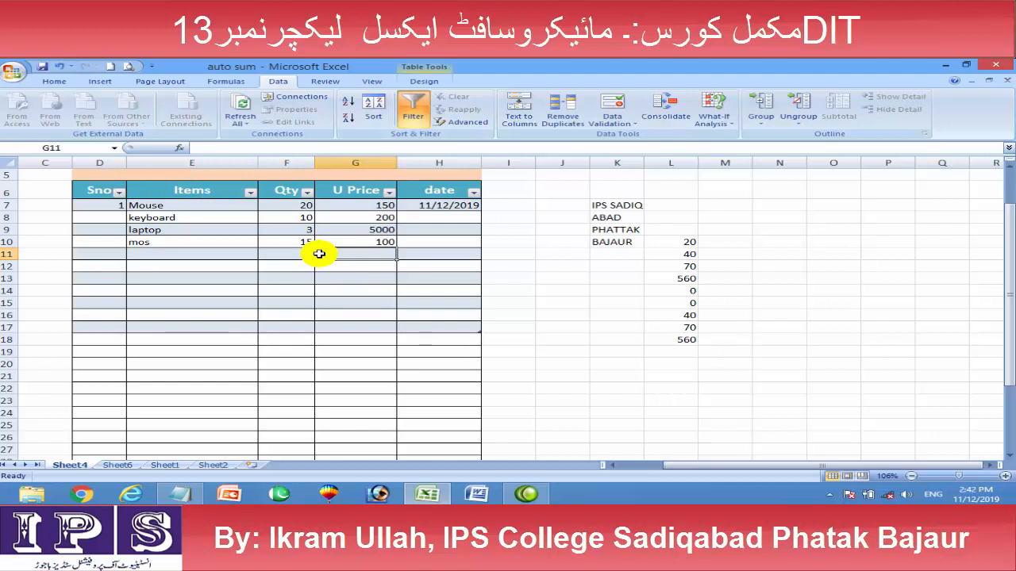
left_click(213, 465)
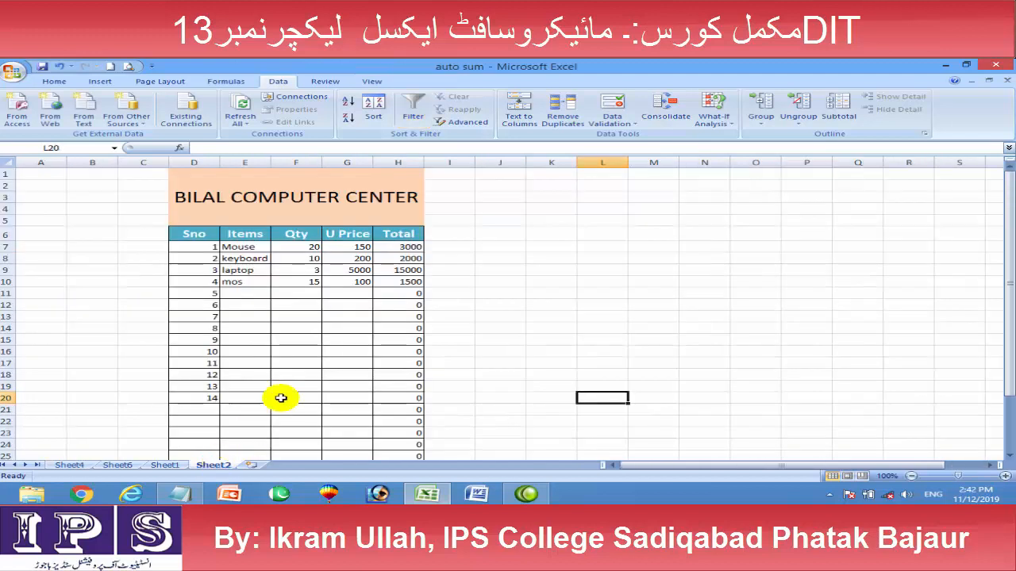
left_click(293, 293)
left_click(68, 82)
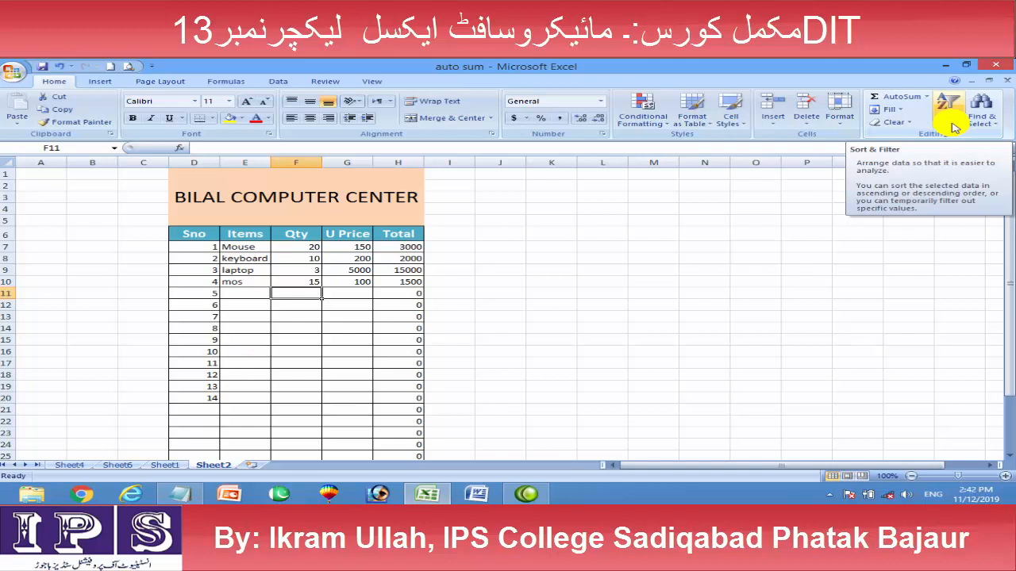
left_click(952, 119)
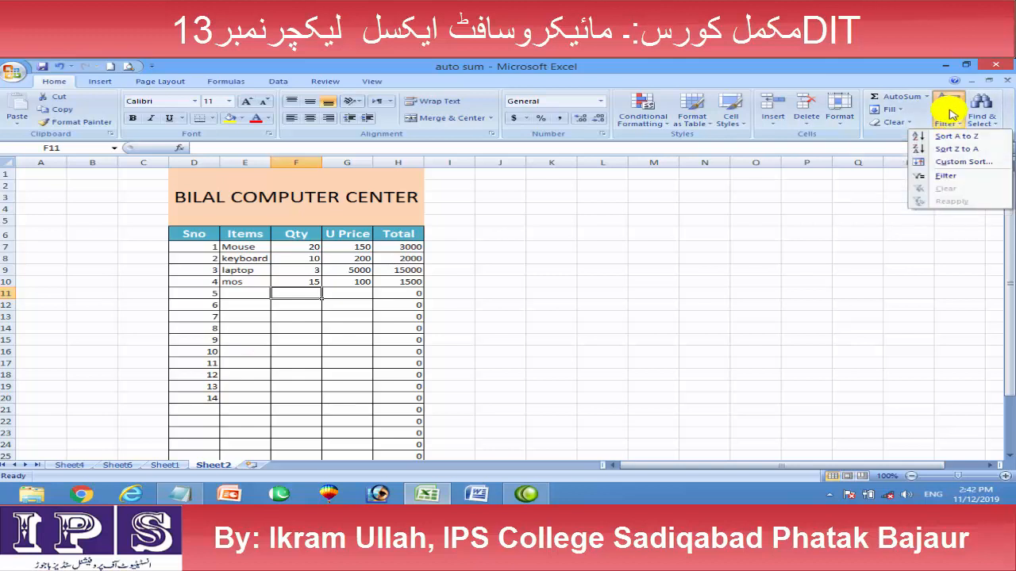
left_click(681, 270)
left_click(948, 107)
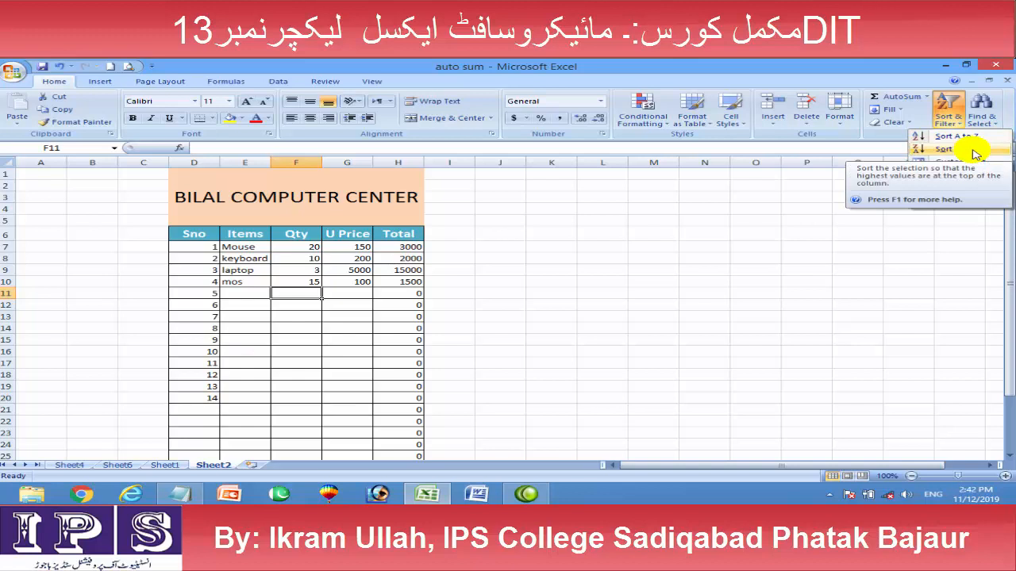
left_click(539, 239)
left_click(548, 232)
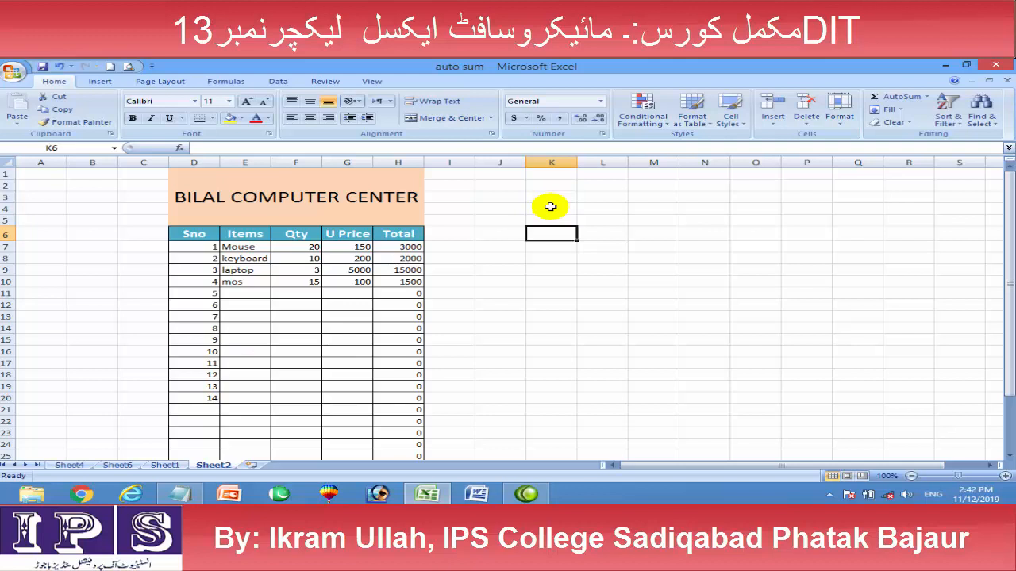
Step: Enter 20 in K4, replace it with 10, and enter 9 and 7 in K5:K6
left_click(550, 206)
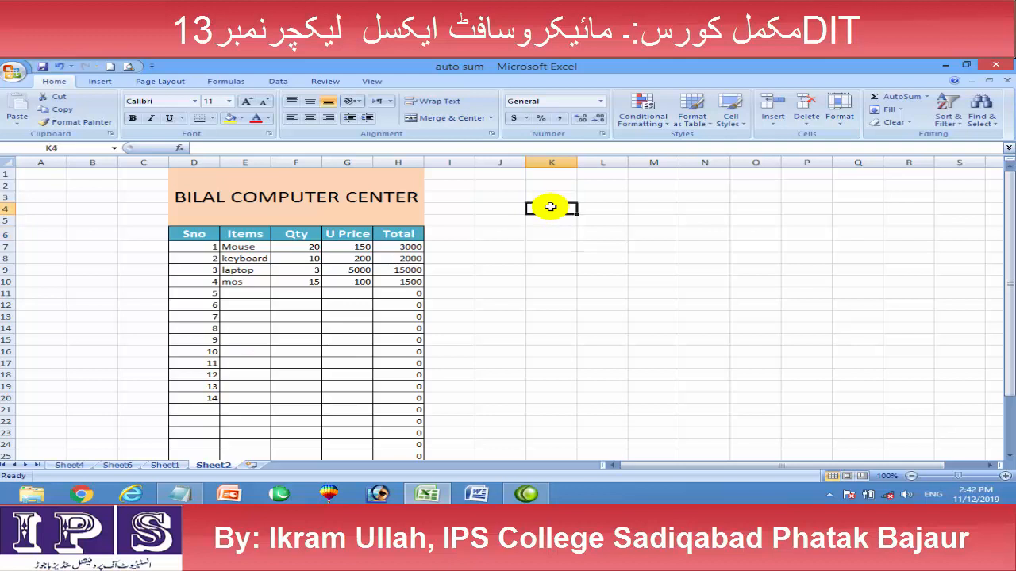
type("2")
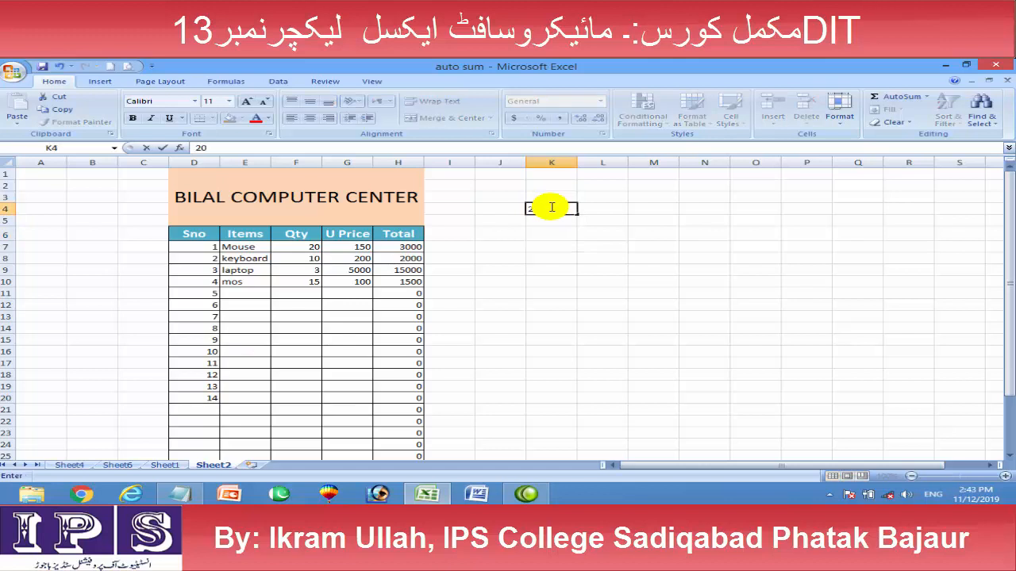
type("0")
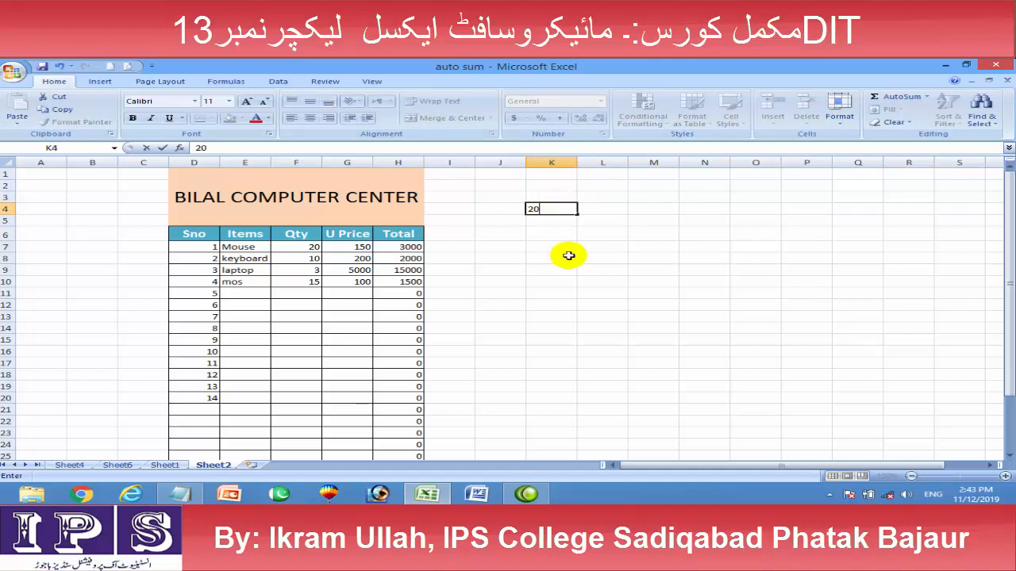
key("Return")
left_click(551, 206)
type("1")
key("Return")
type("9")
key("Return")
type("7")
key("Return")
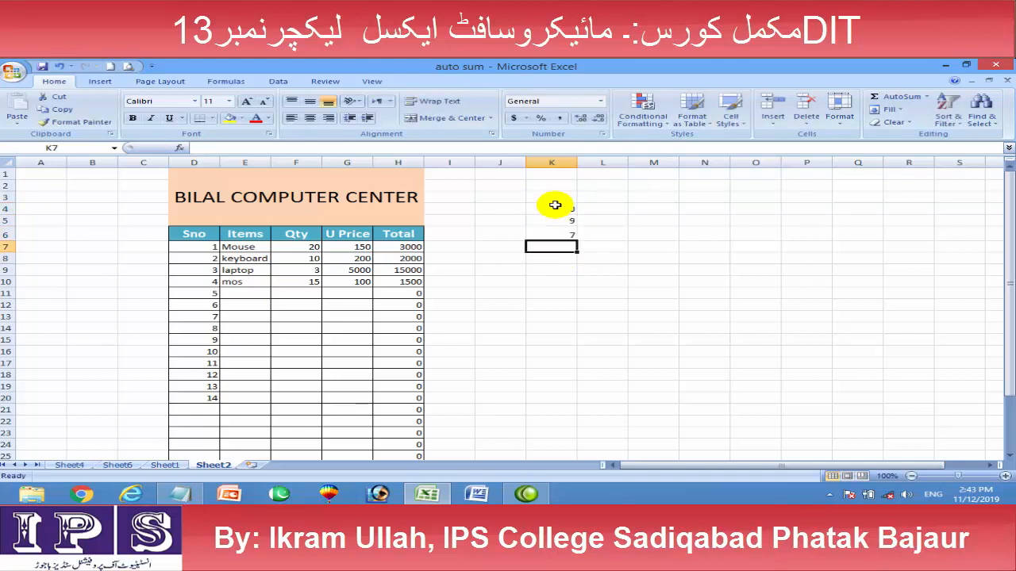
Step: Continue the unsorted number list in K7:K11 with 8, 2, 3, 5 and 5
type("8")
key("Return")
type(".")
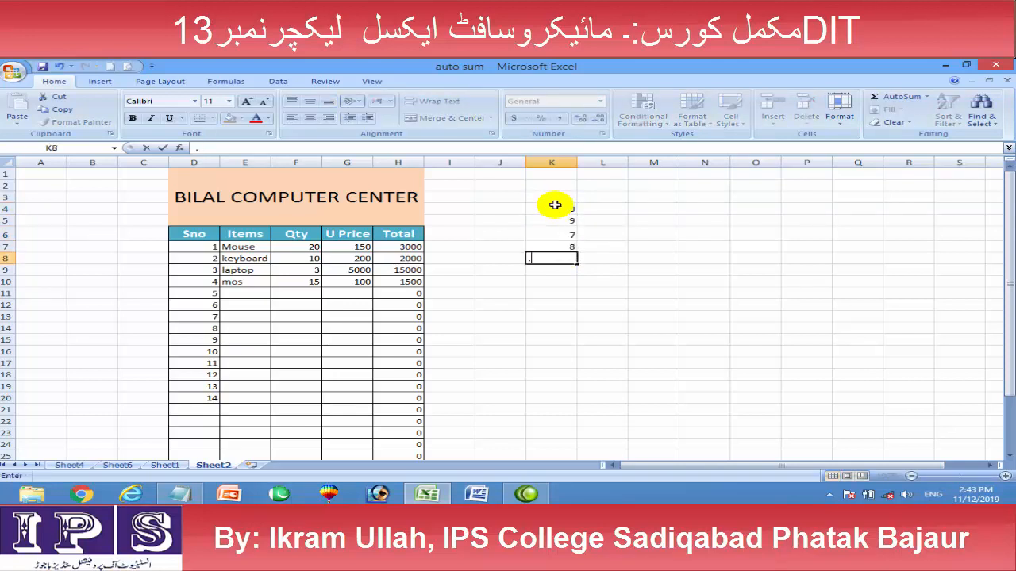
key("BackSpace")
type("2")
key("Return")
type("3")
key("Return")
type("5")
key("Return")
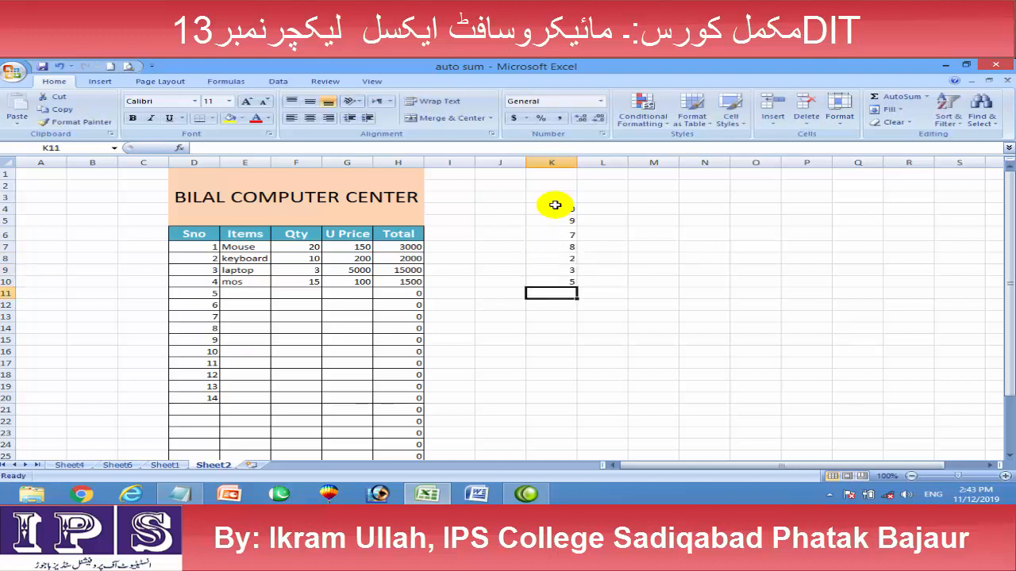
type("5")
key("Return")
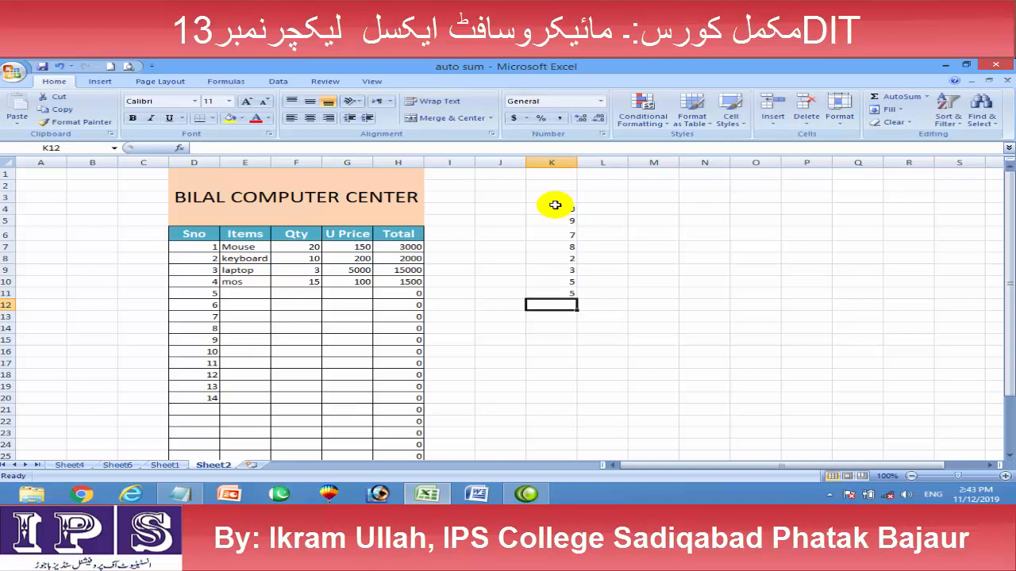
Step: Change the duplicate 5 in K11 to 1, and enter 4 and 6 in K12:K13
left_click(565, 294)
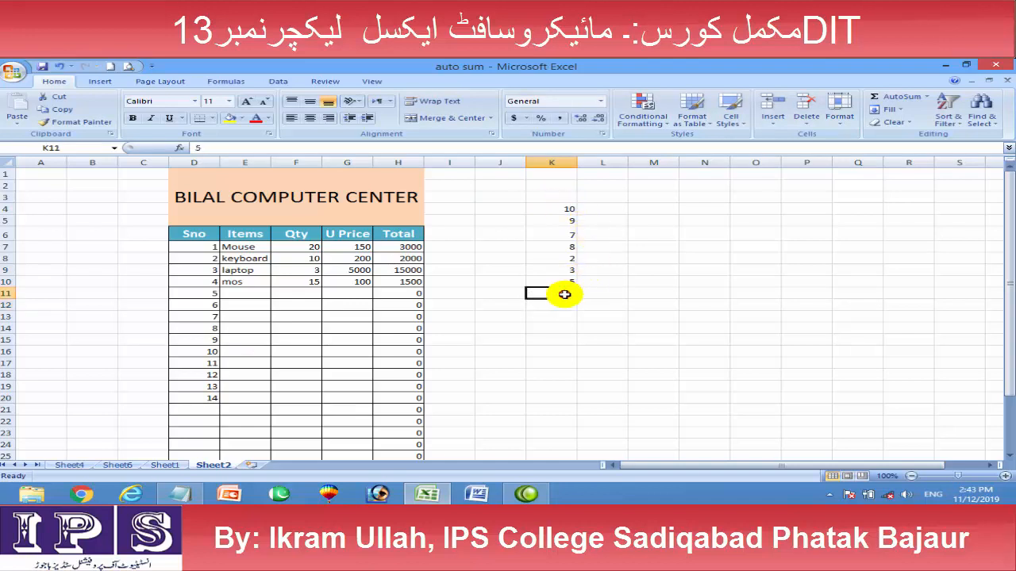
key("Return")
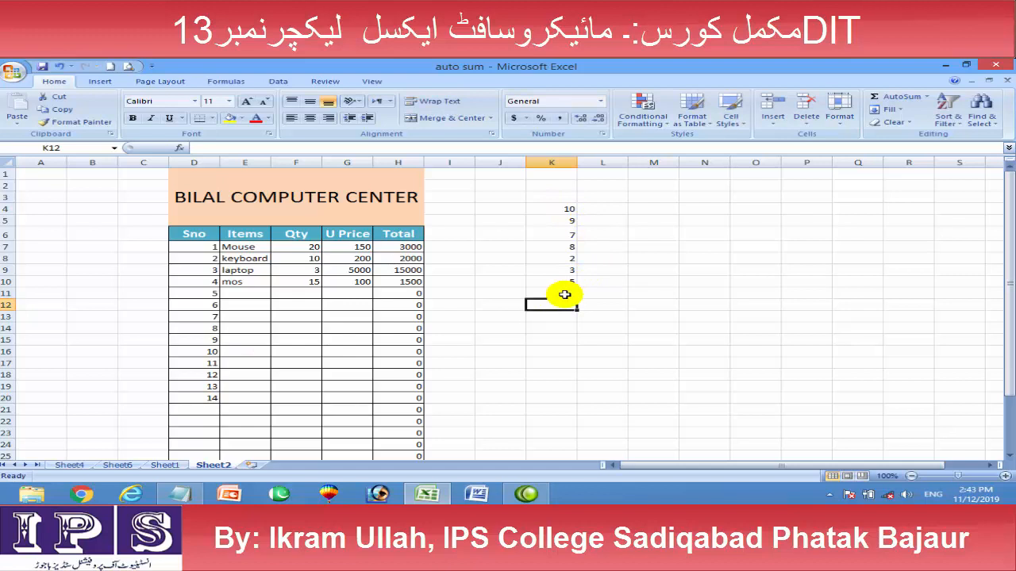
type("4")
key("Return")
type("6")
key("Return")
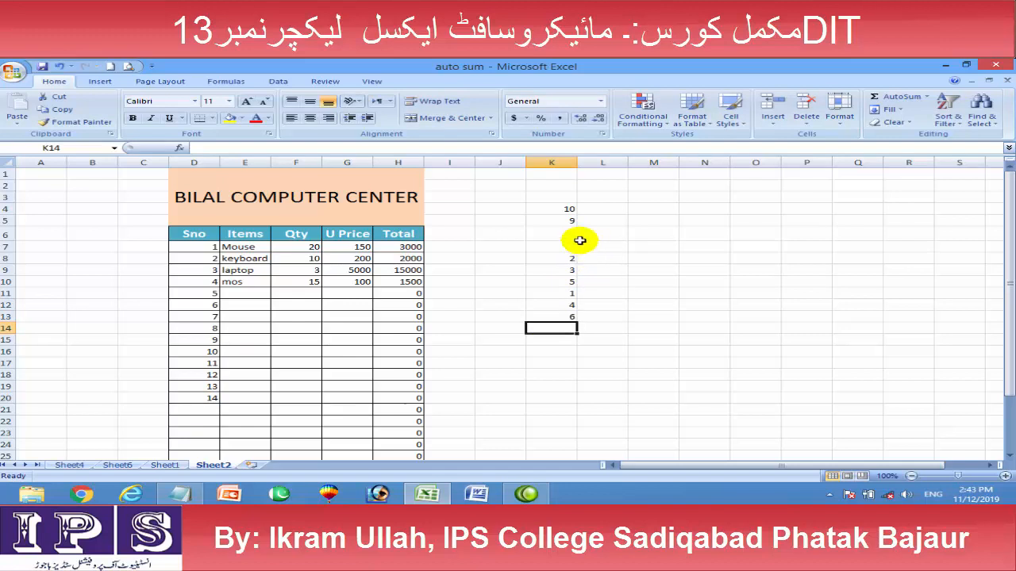
Step: Sort the numbers in K4:K13 from smallest to largest
left_click_drag(564, 208, 556, 319)
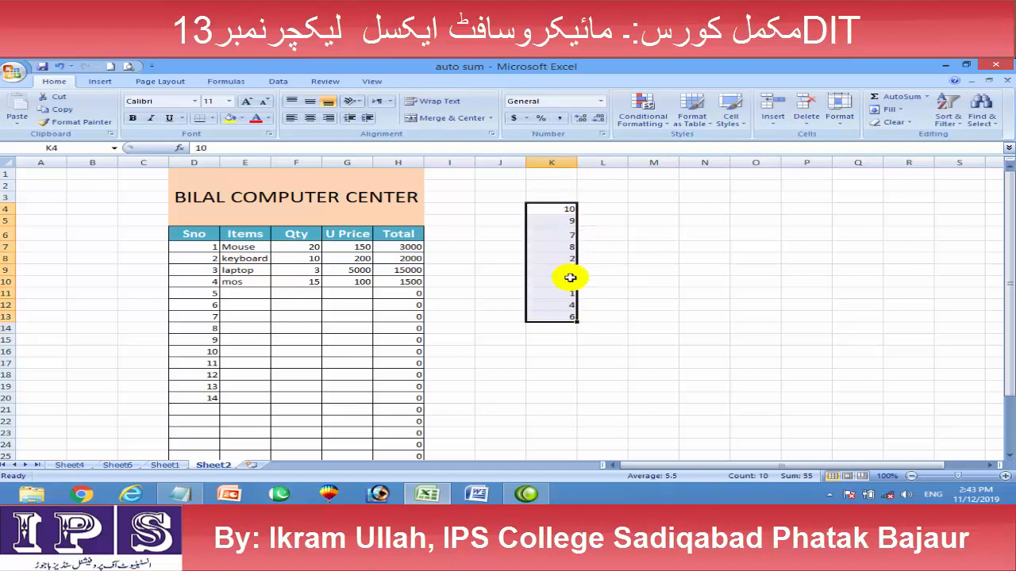
left_click(962, 115)
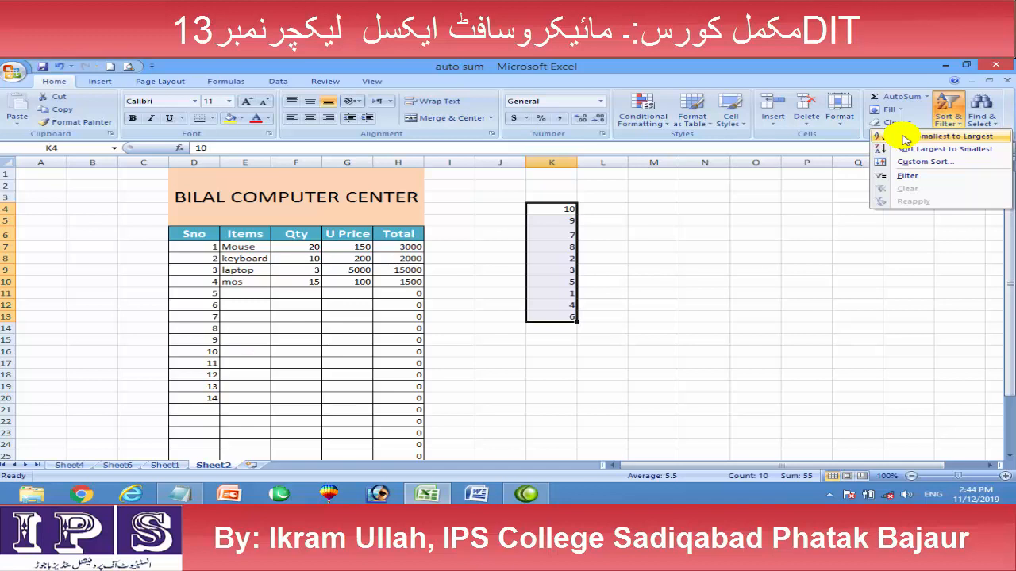
left_click(904, 140)
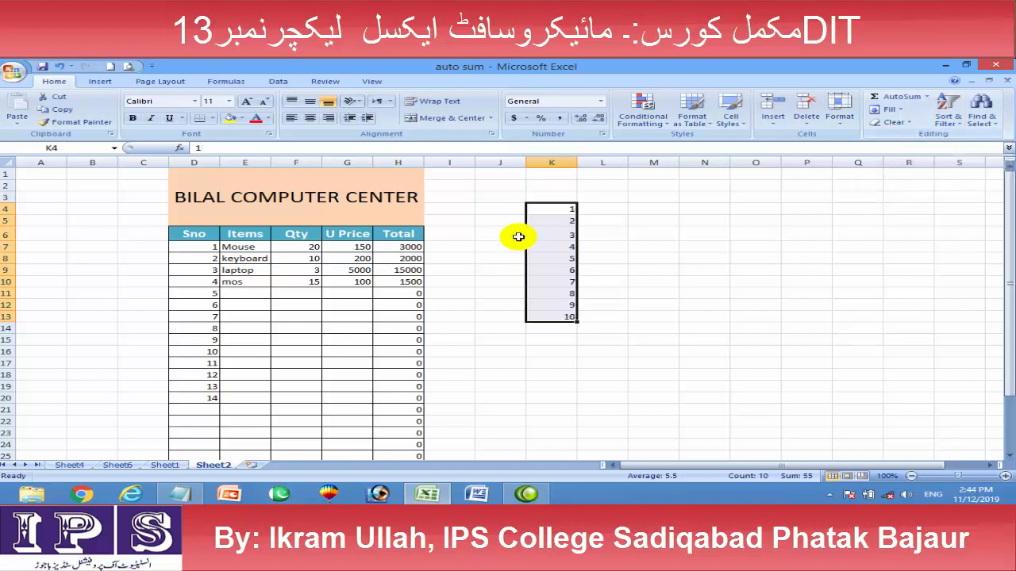
Step: Sort the numbers in K4:K13 from largest to smallest, and deselect the range
left_click(942, 111)
left_click(940, 148)
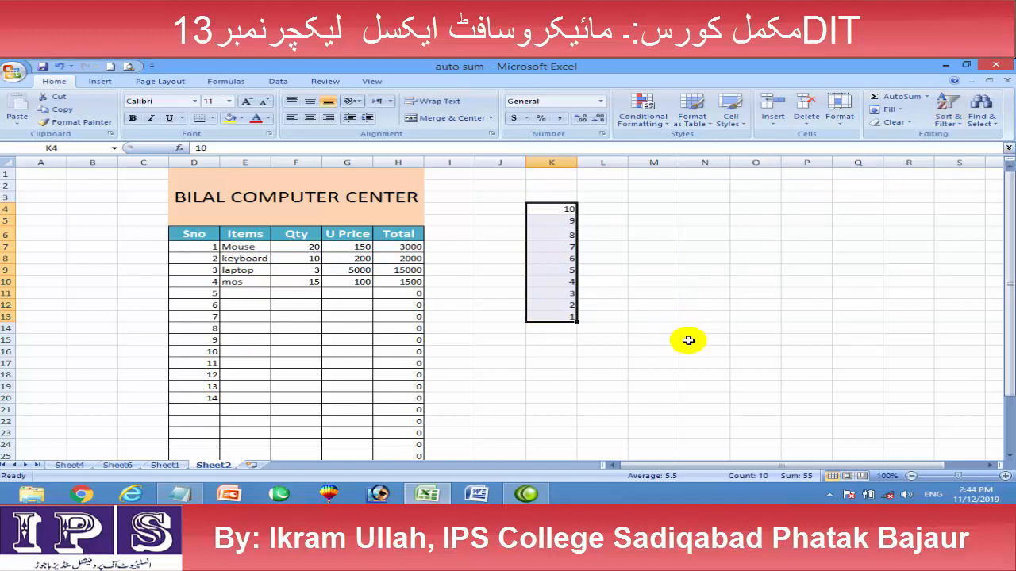
left_click(606, 346)
left_click(706, 233)
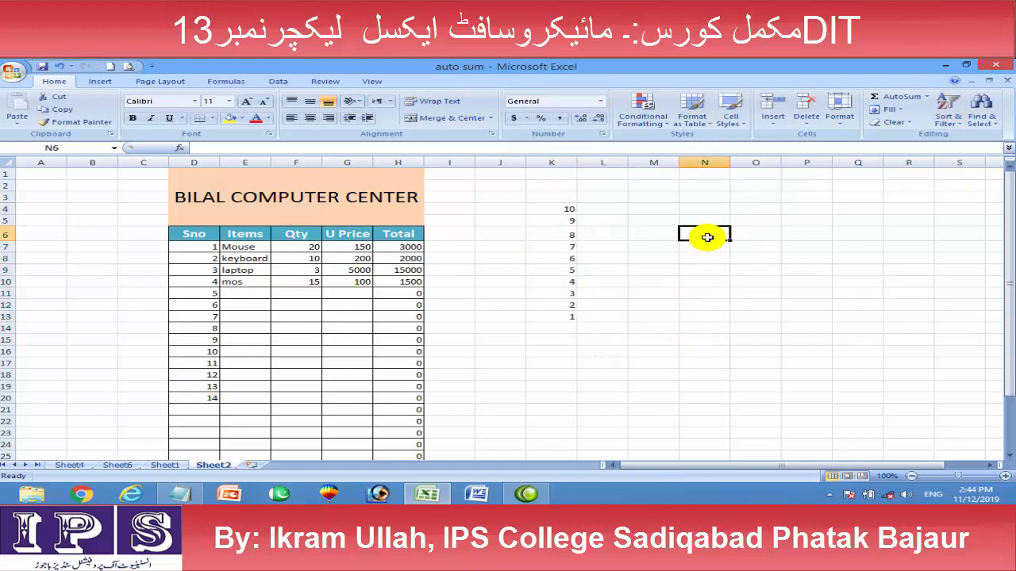
Step: Switch to Sheet1 and start a list of first names in uppercase in L6:L7
left_click(72, 465)
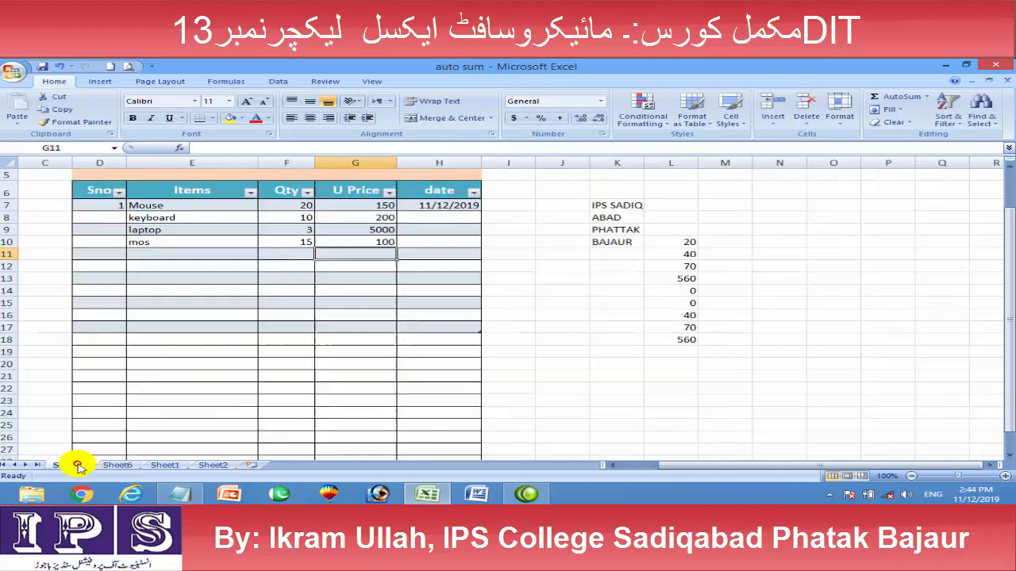
left_click(164, 466)
left_click(593, 270)
left_click(604, 234)
type("ZAKIR")
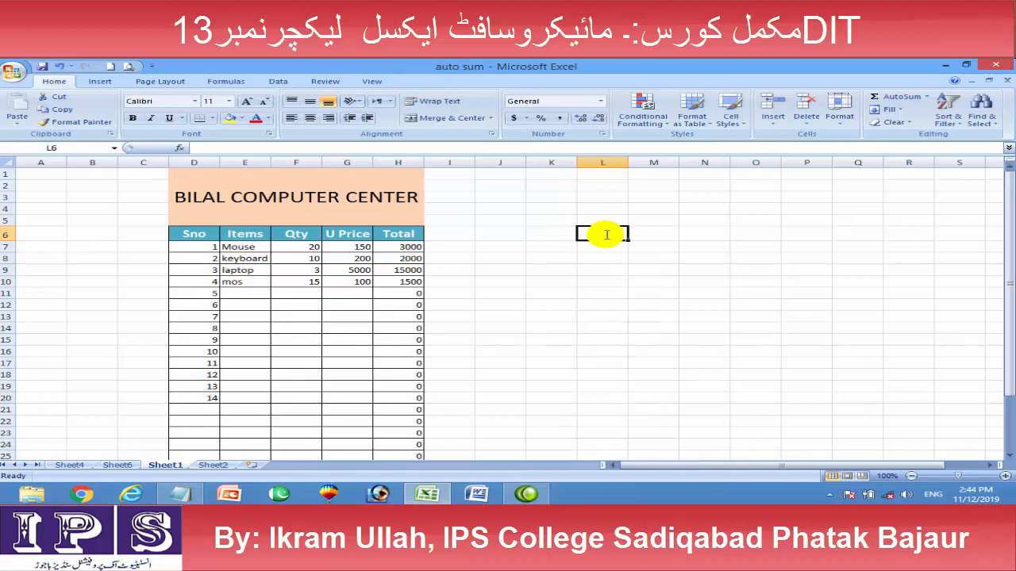
key("Return")
type("YOUNAS")
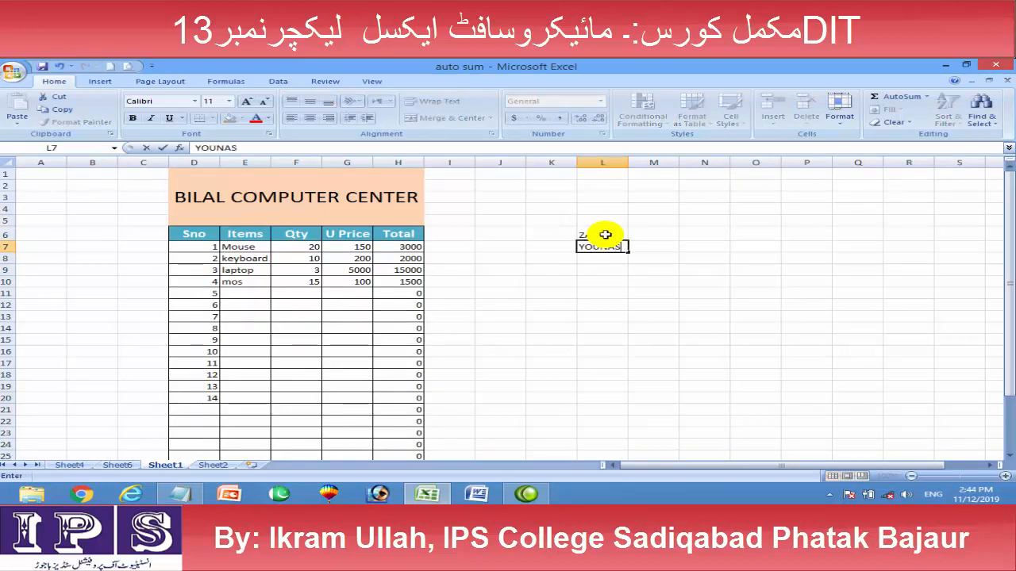
key("Return")
Step: Continue the unsorted list with two more uppercase first names in L8:L9
type("KASHHI")
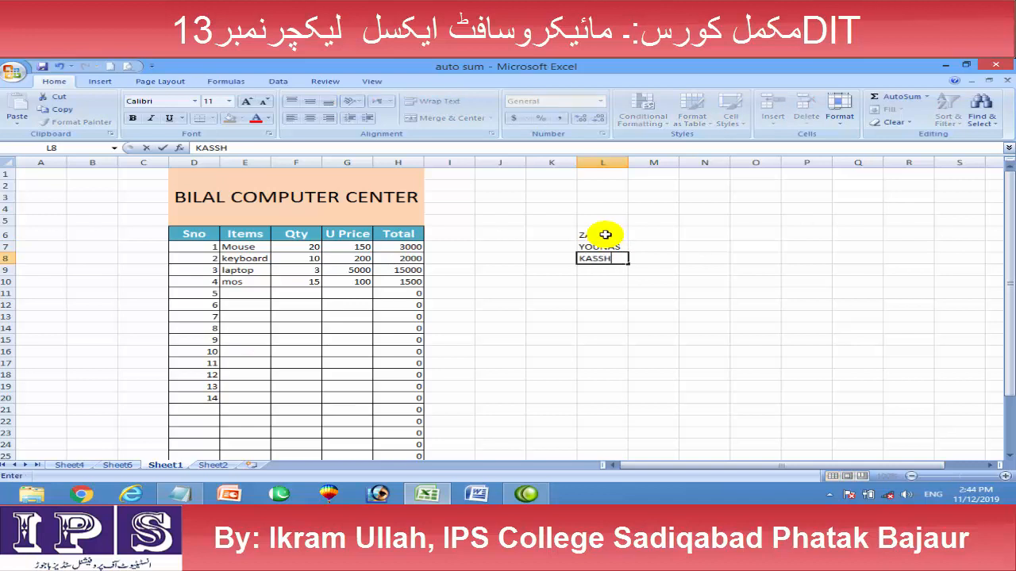
key("BackSpace")
key("BackSpace")
key("BackSpace")
type("HIF")
key("Return")
type("A")
key("BackSpace")
type("IQBAL")
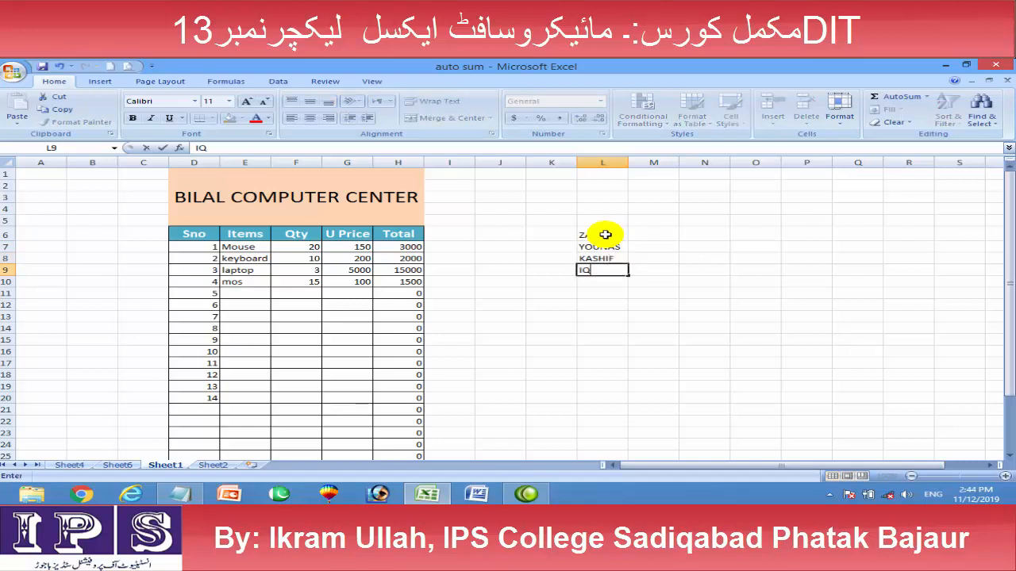
key("Return")
Step: Add three more uppercase first names in L10:L12, leaving a backslash after the last one
type("ALI")
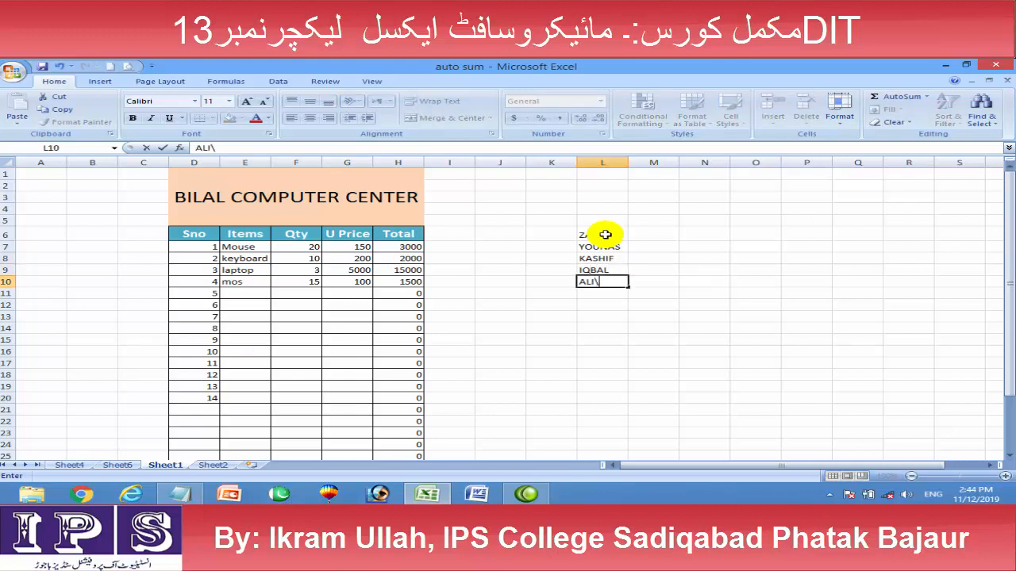
key("Return")
type("BURH")
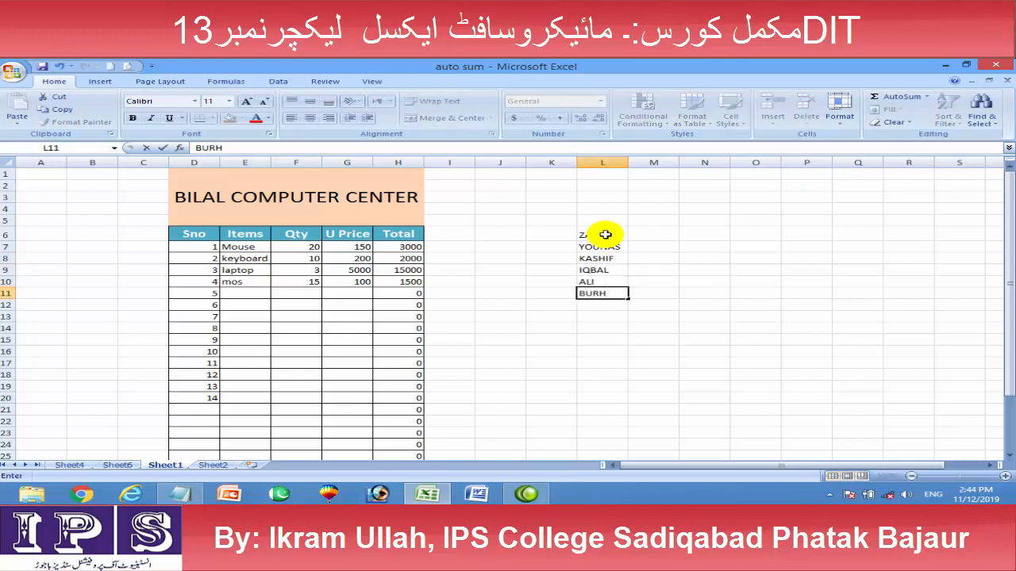
key("BackSpace")
type("HAN")
key("Return")
type("BILAL\\")
key("Return")
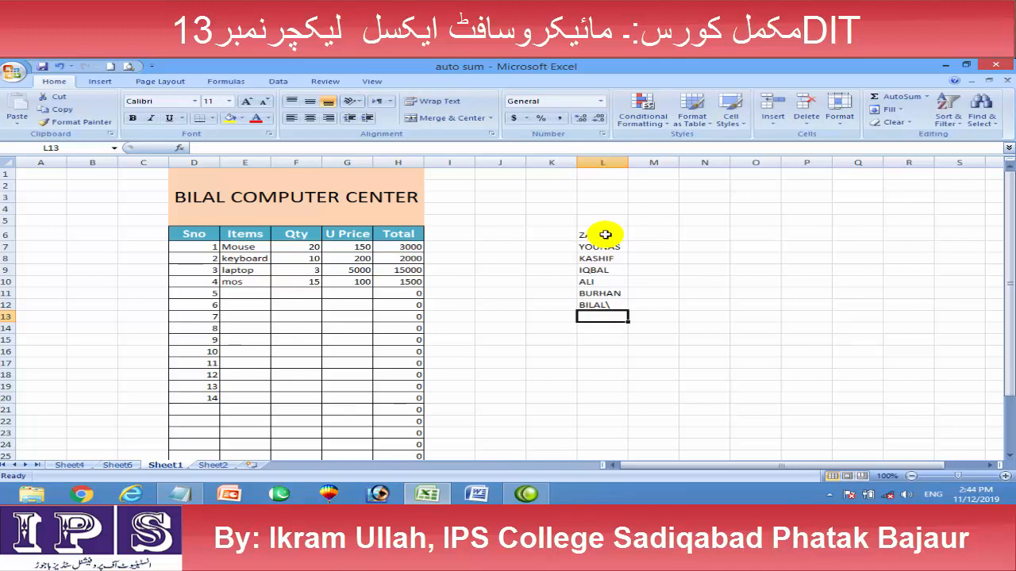
Step: Complete the name list with two further uppercase first names in L13:L14
type("KARM")
key("BackSpace")
key("BackSpace")
type("MRAN")
key("Return")
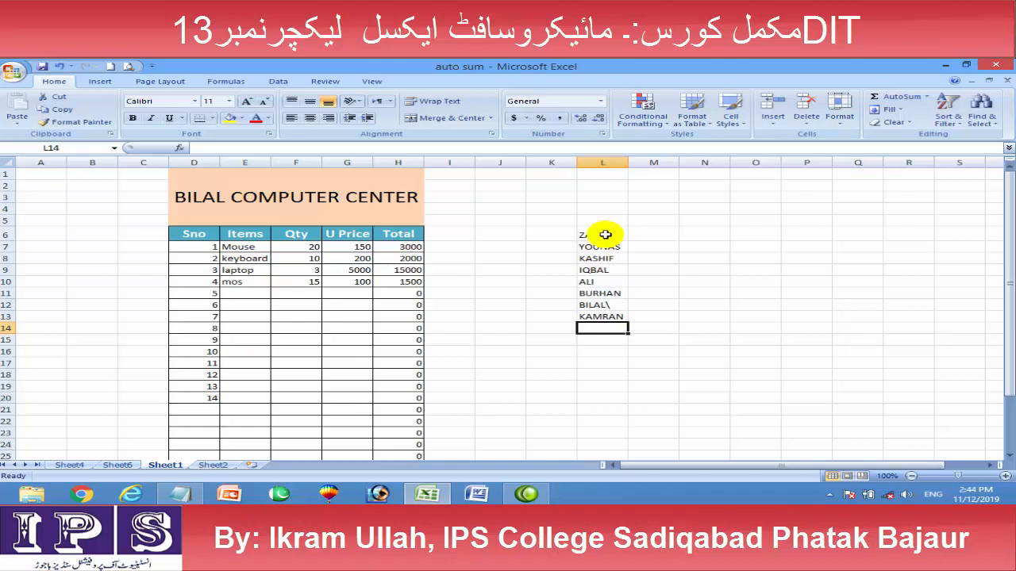
type("YA")
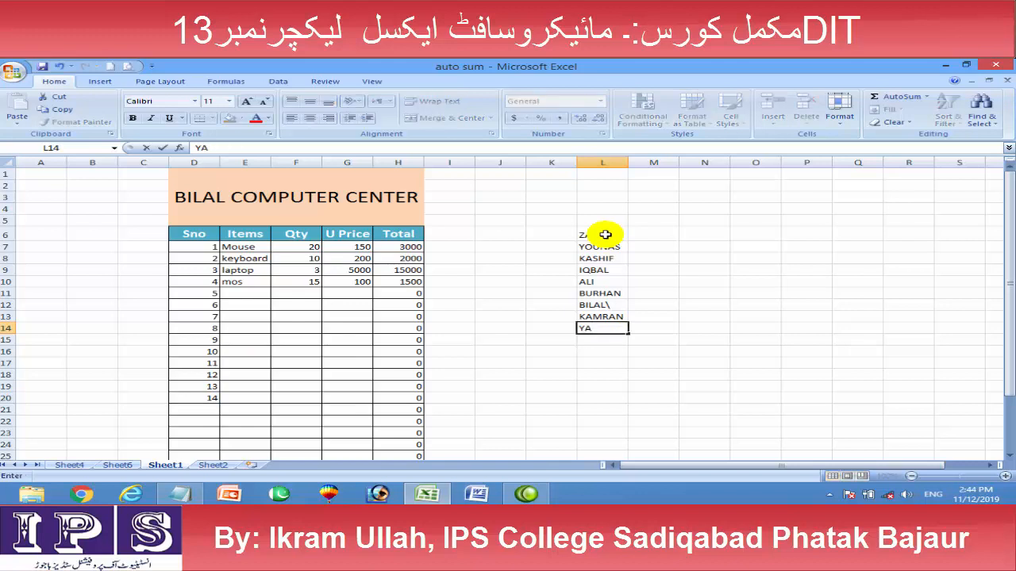
type("SEEN")
key("Return")
Step: Sort the names in L6:L14 from A to Z
left_click_drag(604, 235, 608, 322)
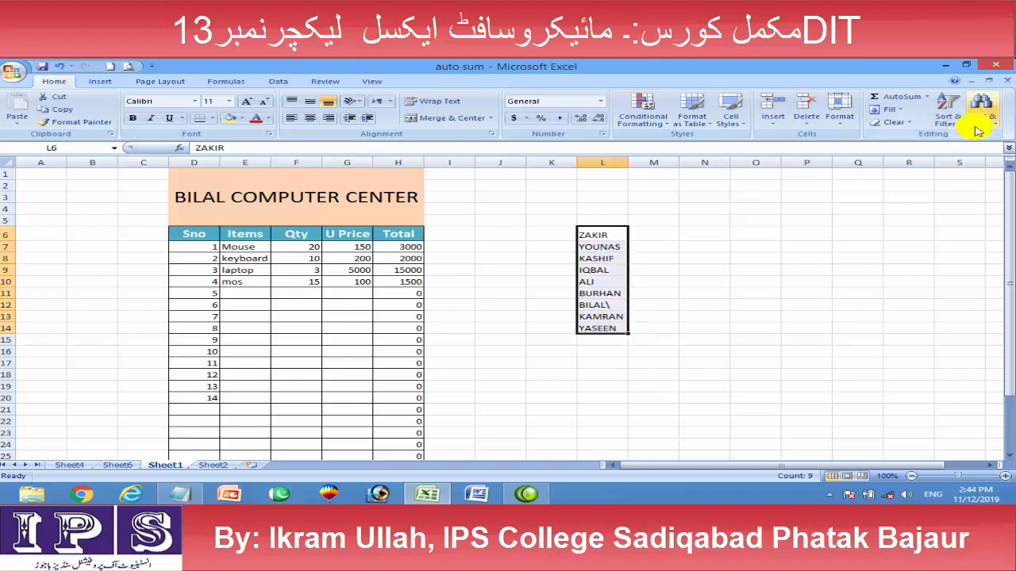
left_click(953, 113)
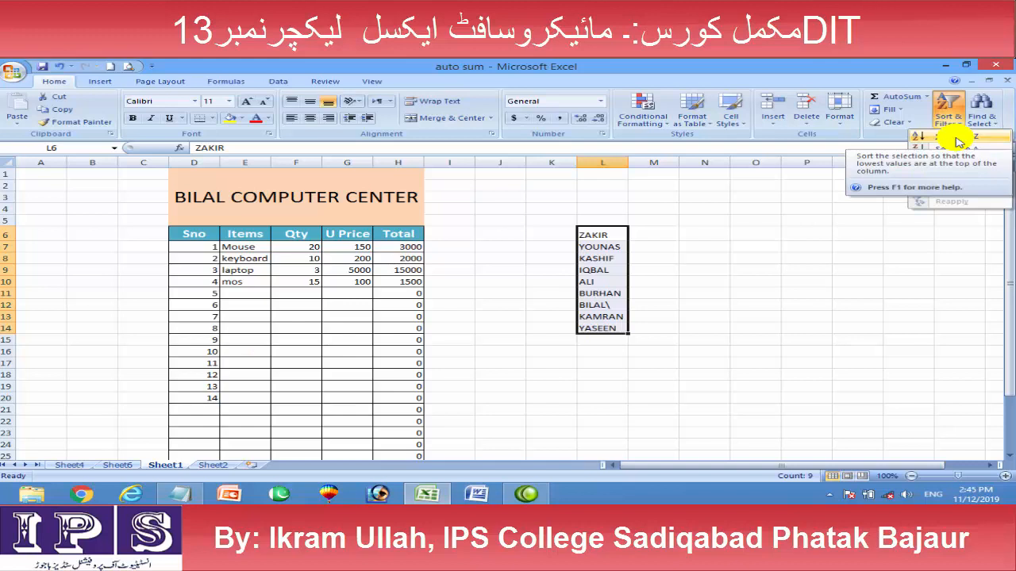
left_click(957, 137)
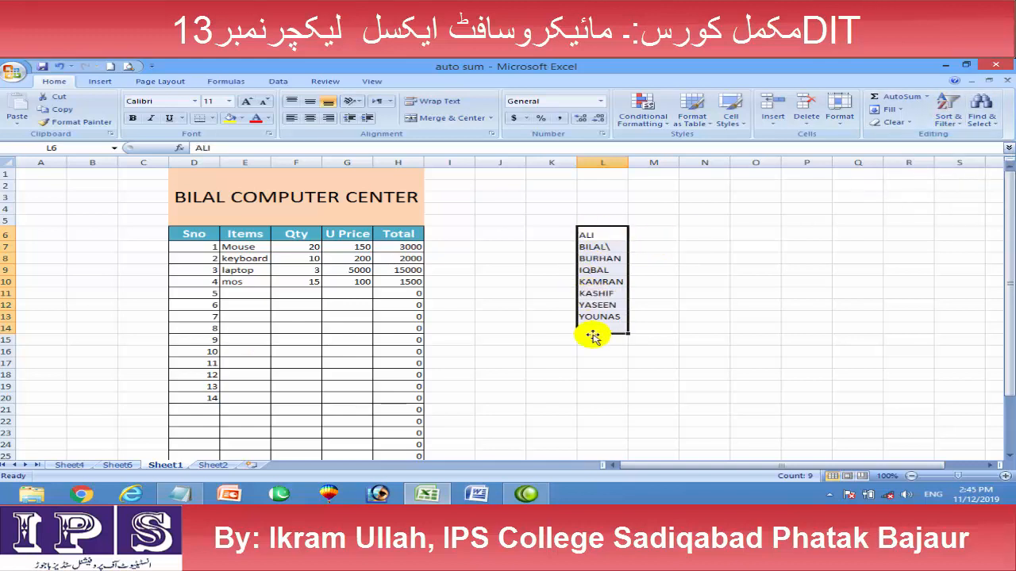
Step: Sort the names in L6:L14 from Z to A, and deselect the range
left_click(949, 115)
left_click(956, 149)
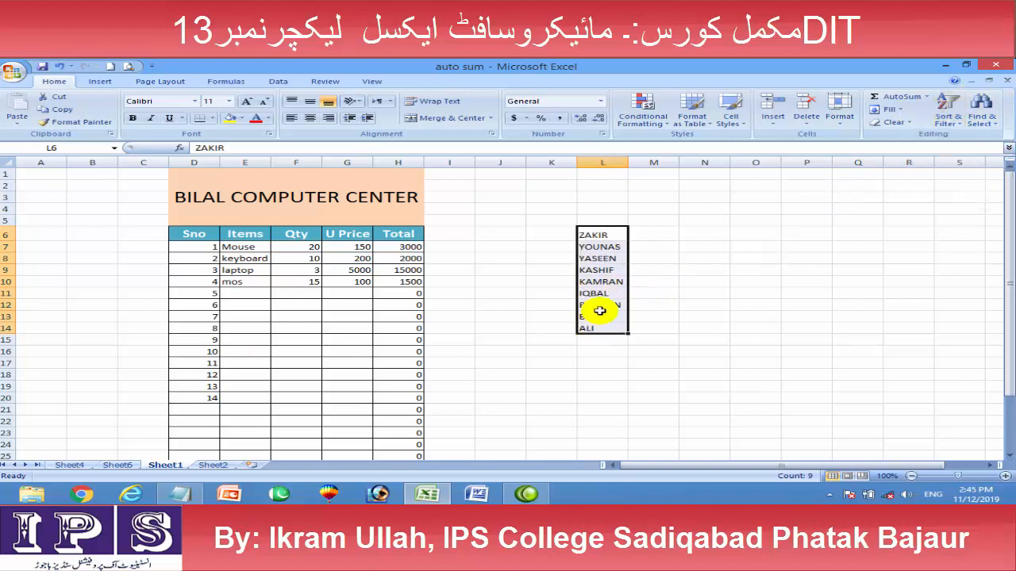
left_click(658, 281)
left_click_drag(590, 236, 589, 330)
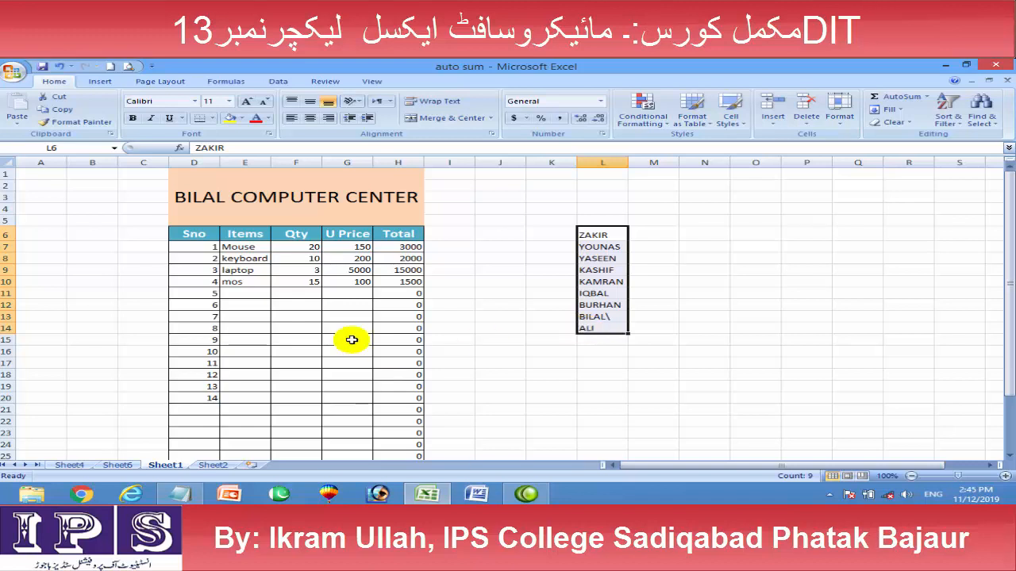
left_click(232, 281)
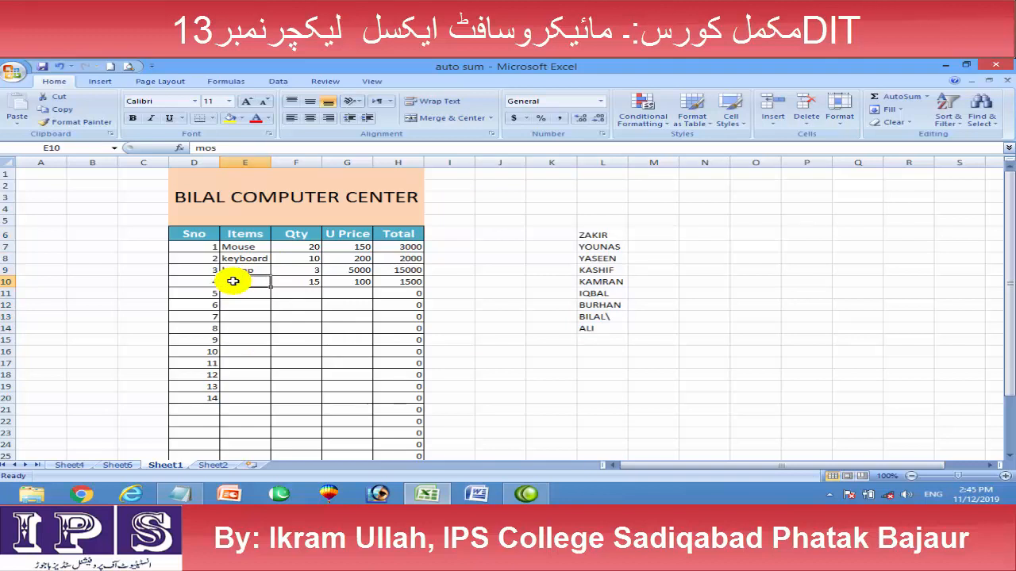
left_click(184, 248)
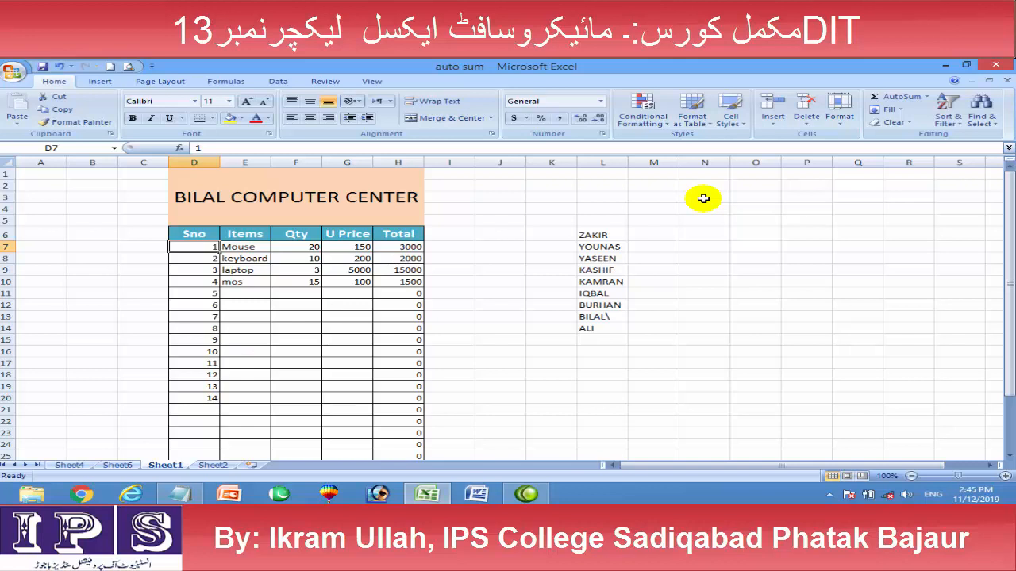
Step: Switch to Camtasia Studio and bring up the Camtasia Recorder window
left_click(527, 494)
left_click(831, 493)
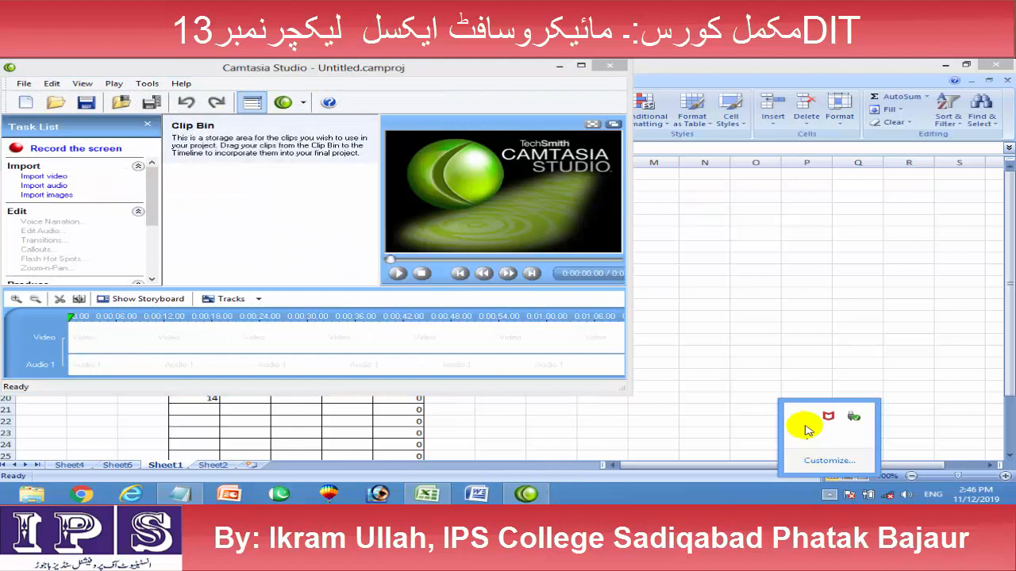
left_click(802, 416)
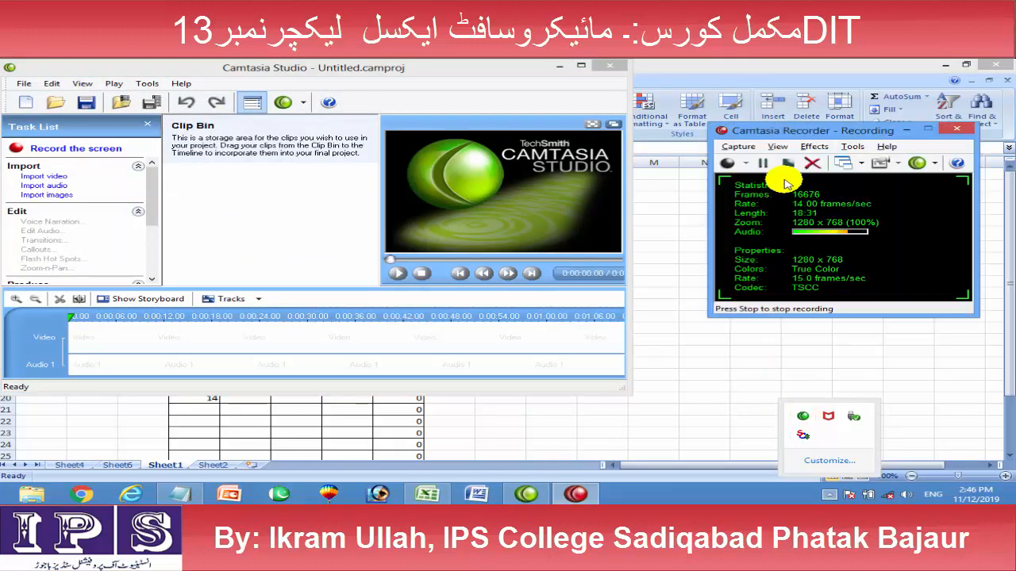